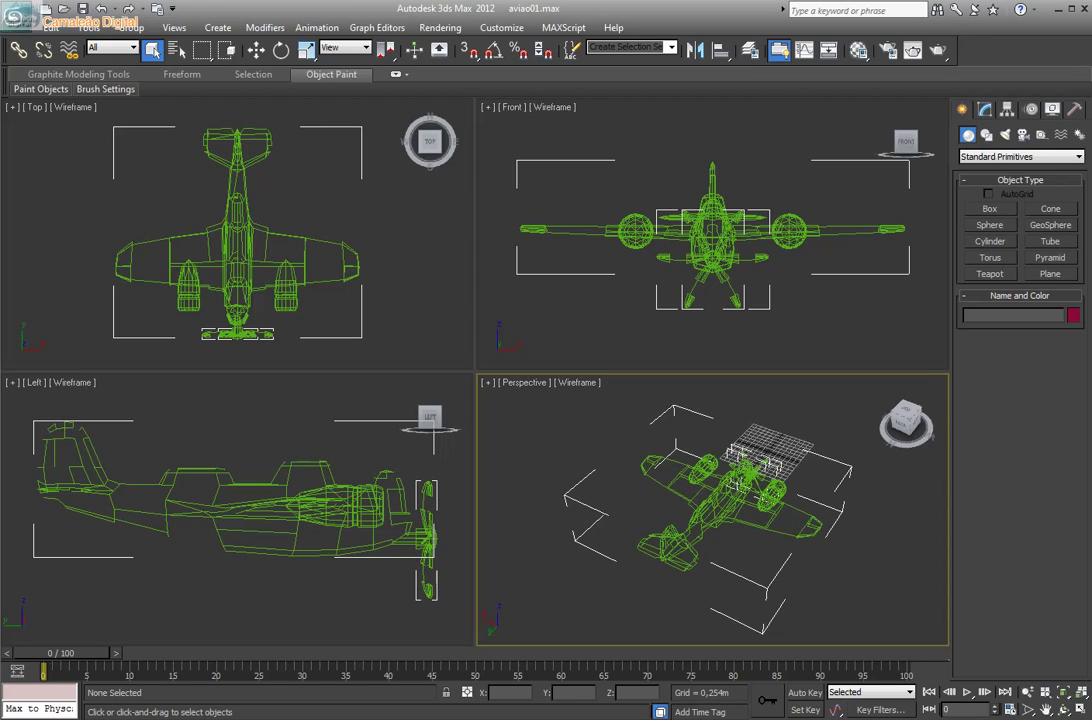
Open the Material Editor on Material #2 and place it beside the wireframe views.
{"action": "left_click", "coordinate": [859, 53]}
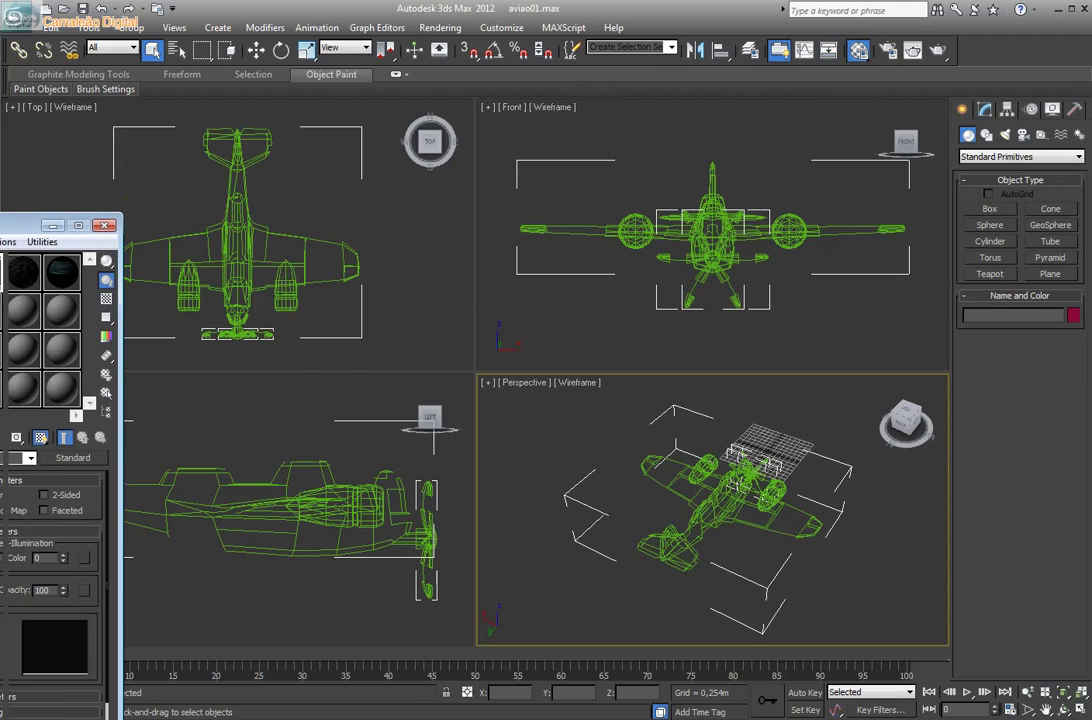
{"action": "left_click_drag", "start_coordinate": [40, 225], "coordinate": [348, 156]}
{"action": "left_click", "coordinate": [582, 315]}
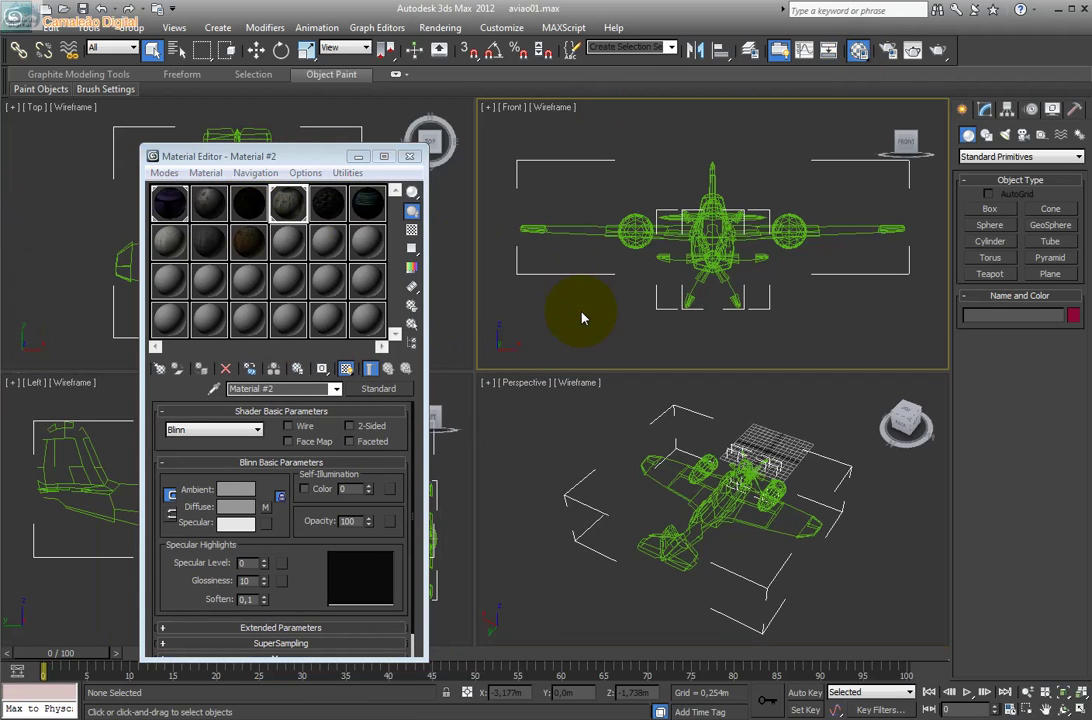
{"action": "left_click", "coordinate": [582, 316]}
{"action": "left_click_drag", "start_coordinate": [250, 156], "coordinate": [155, 156]}
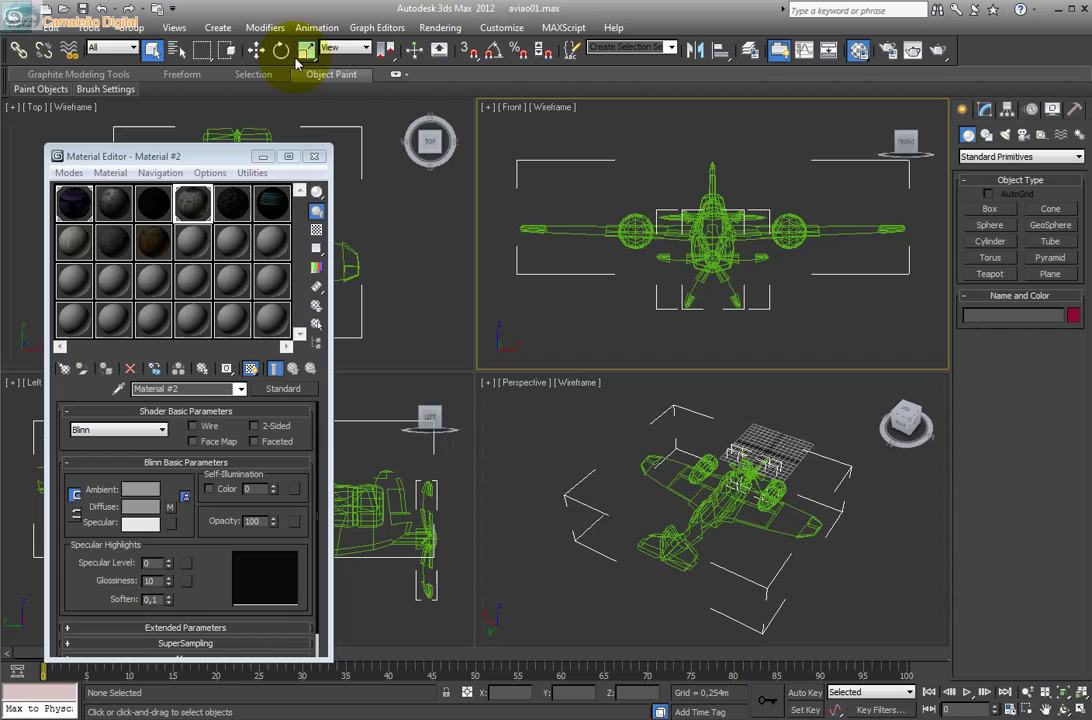
Select Bomber01_Mesh, move the Material Editor aside, and show its Box UVW Map over Editable Poly.
{"action": "left_click", "coordinate": [256, 50]}
{"action": "left_click", "coordinate": [663, 330]}
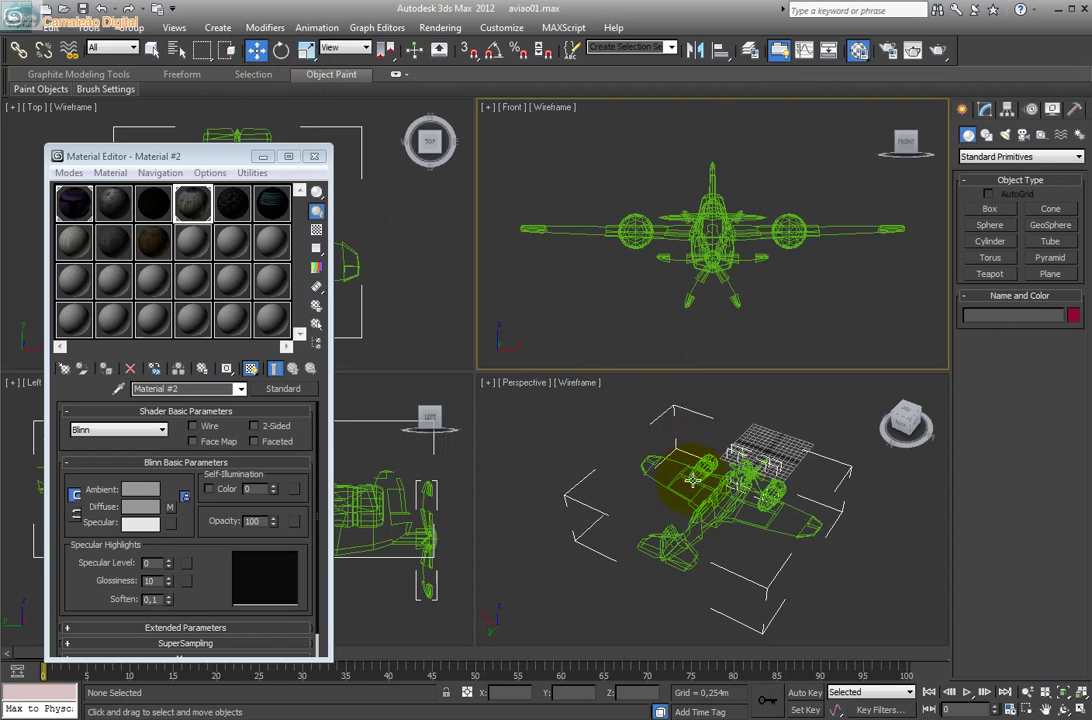
{"action": "left_click", "coordinate": [636, 230]}
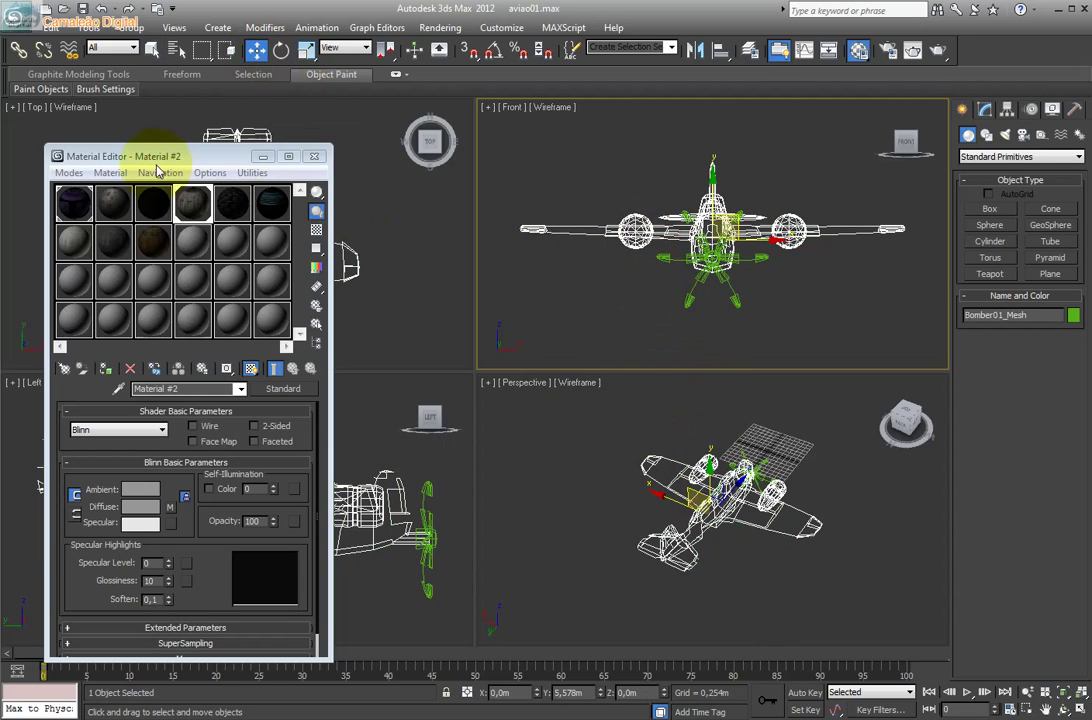
{"action": "left_click_drag", "start_coordinate": [157, 157], "coordinate": [799, 332]}
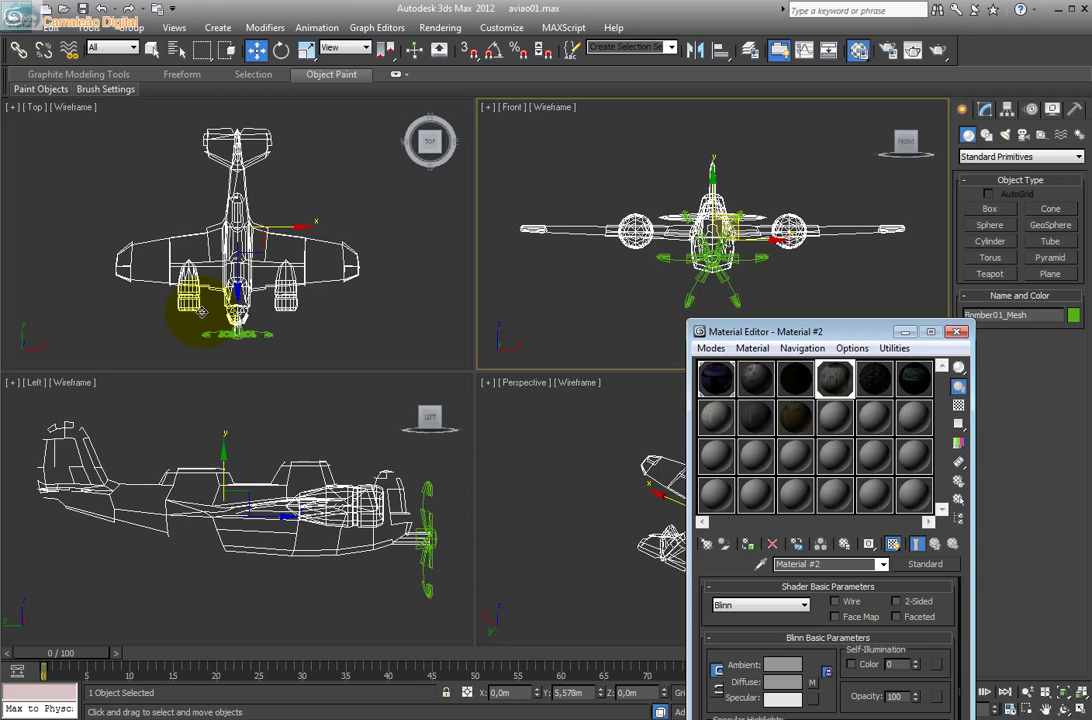
{"action": "left_click", "coordinate": [990, 112]}
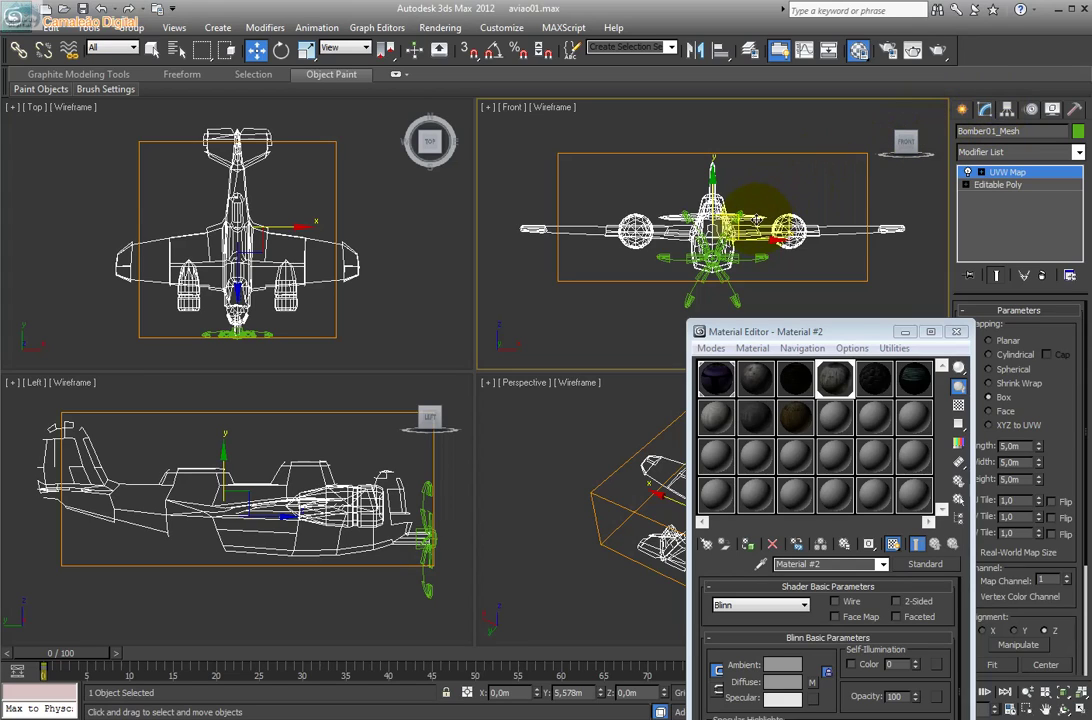
Delete Bomber01_Mesh's UVW Map modifier, close the Material Editor, and deselect in Perspective.
{"action": "left_click", "coordinate": [825, 373]}
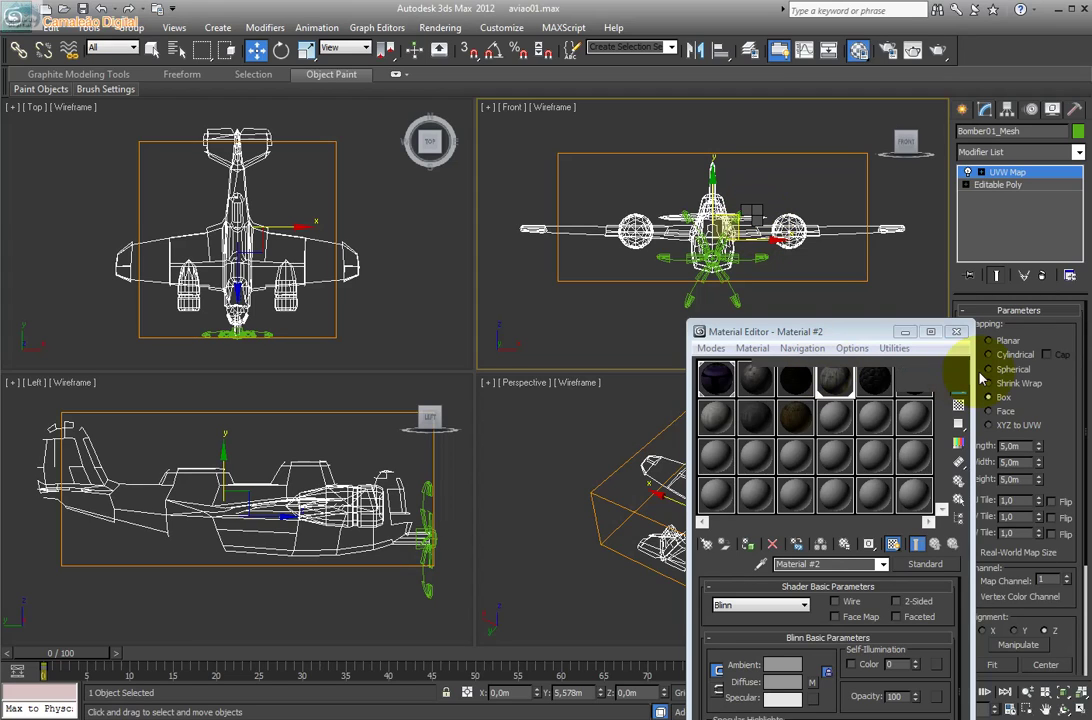
{"action": "key", "text": "ctrl+z"}
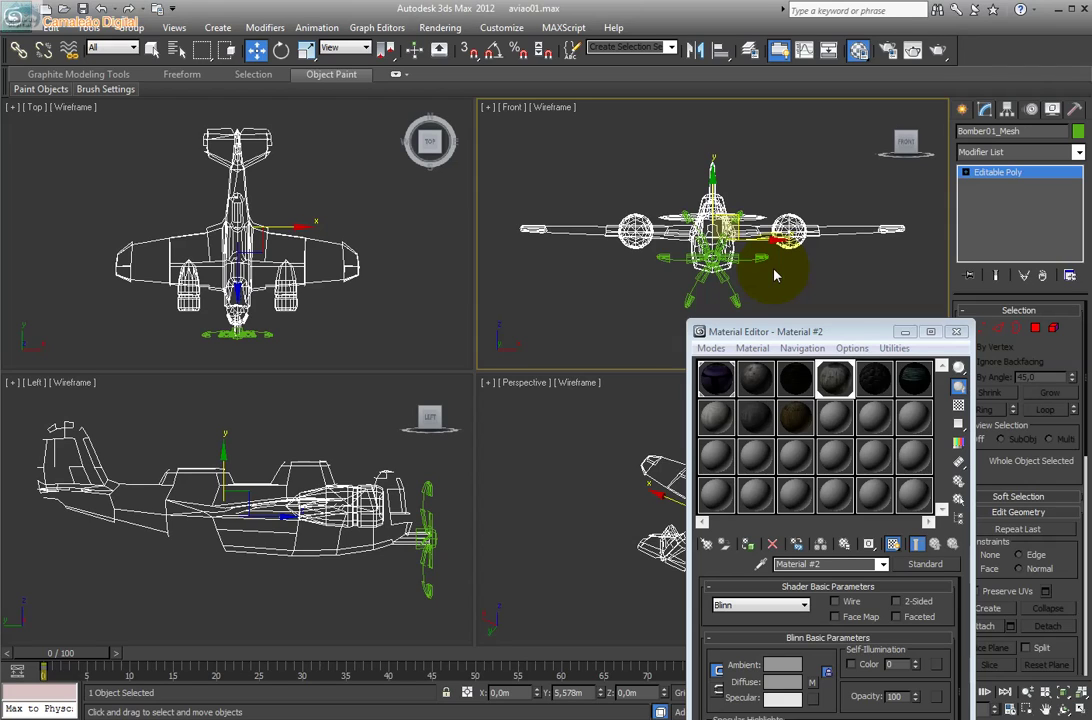
{"action": "left_click", "coordinate": [956, 331]}
{"action": "left_click", "coordinate": [588, 392]}
{"action": "left_click", "coordinate": [580, 392]}
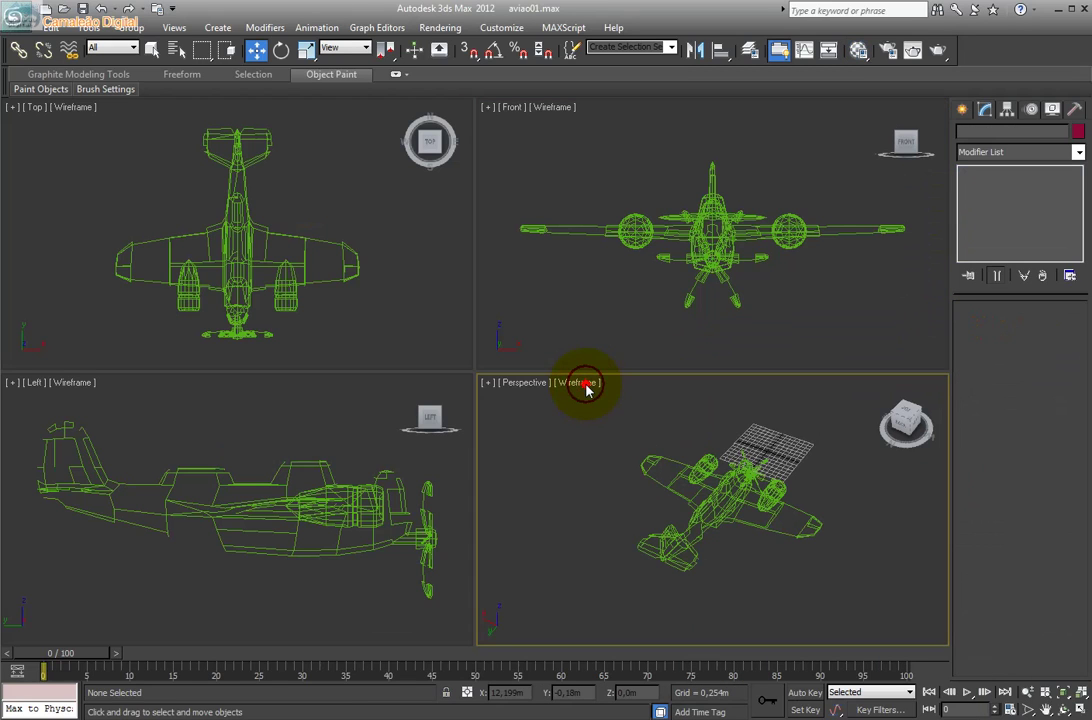
{"action": "left_click", "coordinate": [577, 385]}
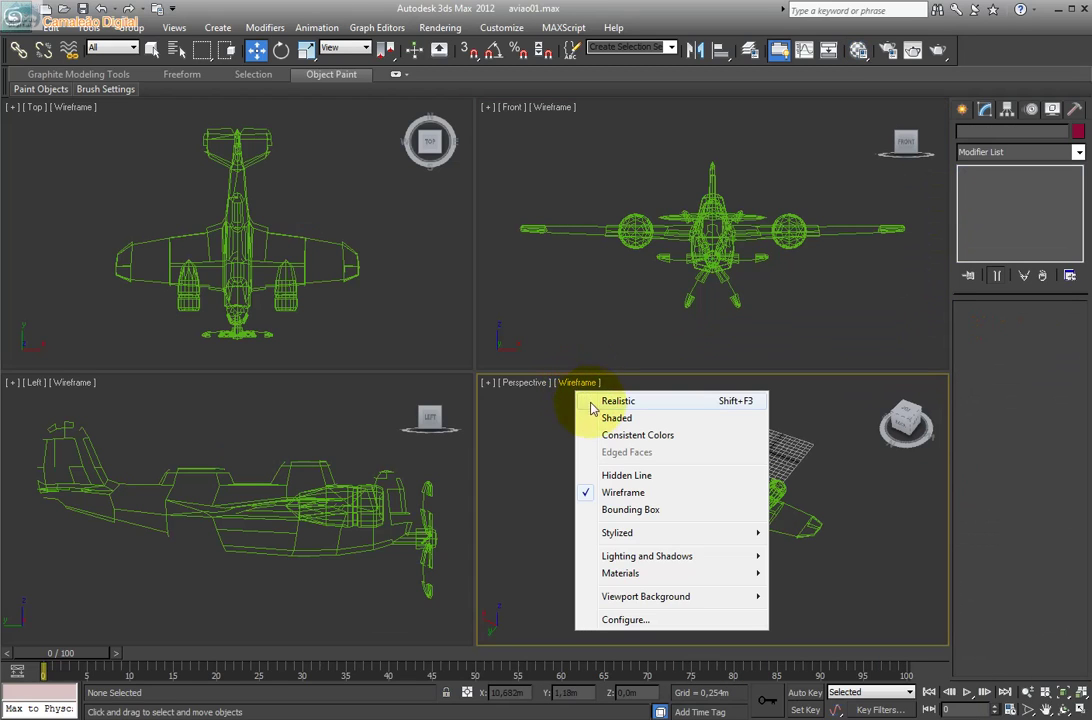
{"action": "left_click", "coordinate": [596, 417]}
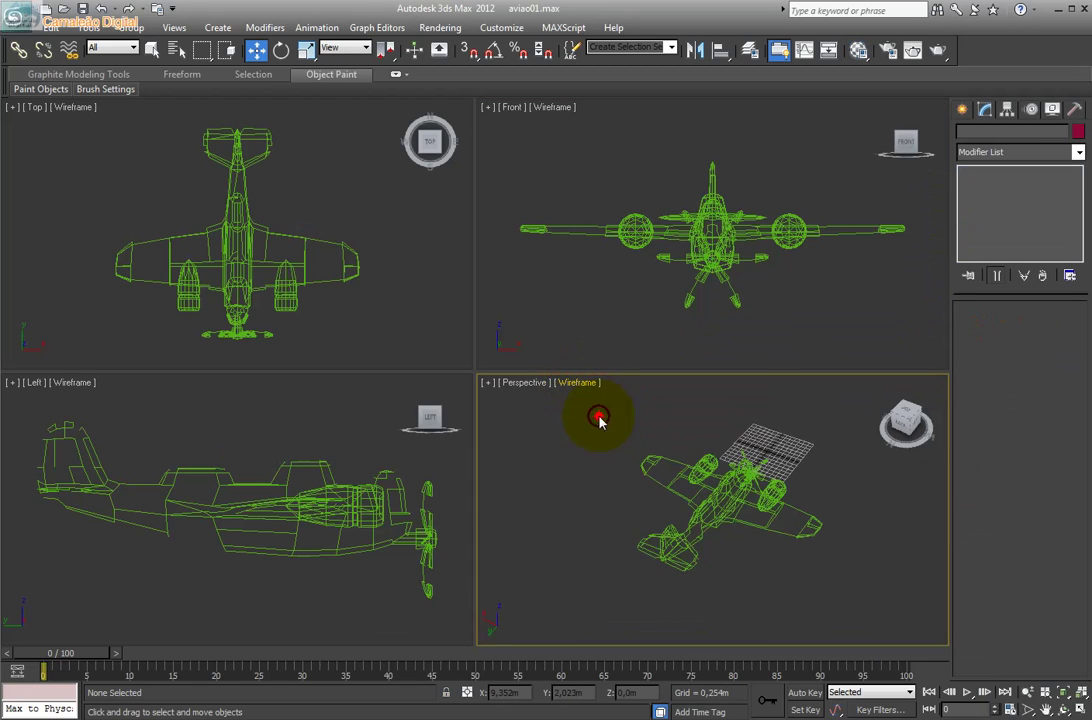
{"action": "left_click", "coordinate": [1080, 692]}
{"action": "left_click", "coordinate": [1078, 708]}
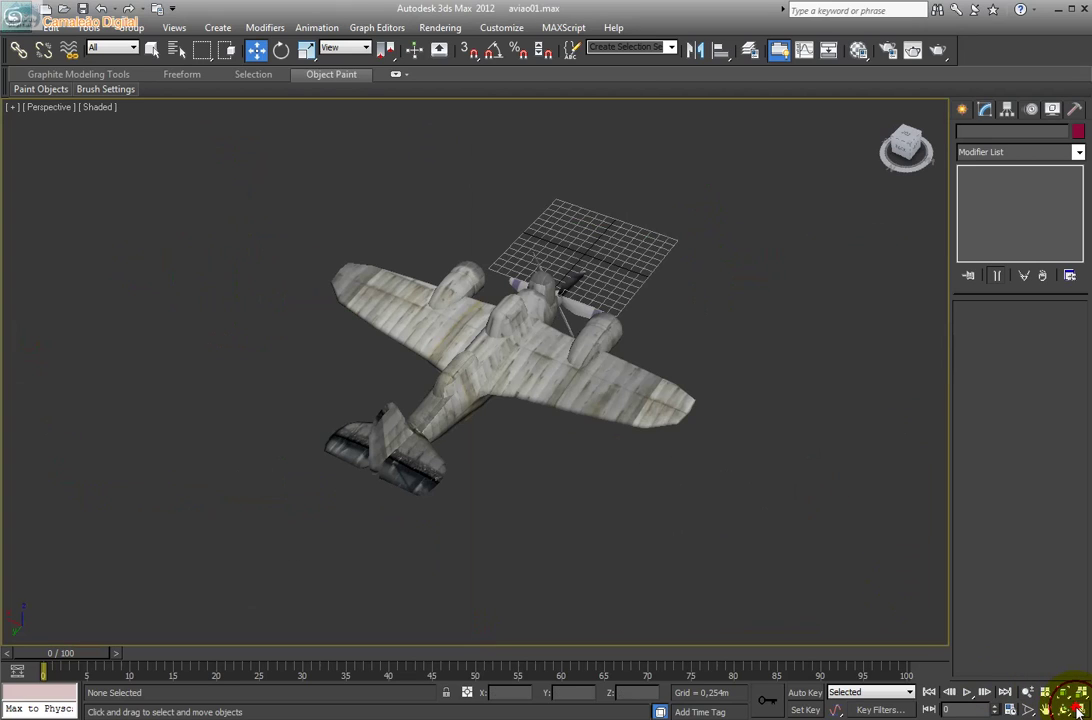
{"action": "left_click", "coordinate": [1063, 708]}
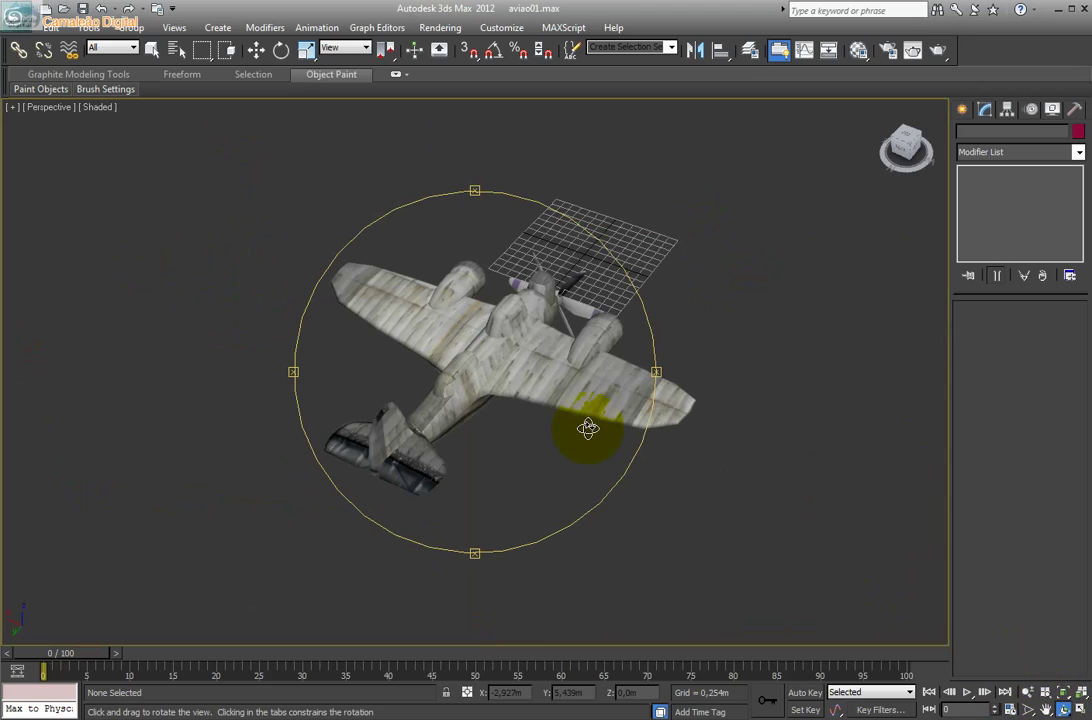
{"action": "mouse_move", "coordinate": [588, 428]}
{"action": "left_mouse_down"}
{"action": "mouse_move", "coordinate": [312, 444]}
{"action": "mouse_move", "coordinate": [296, 70]}
{"action": "left_mouse_up"}
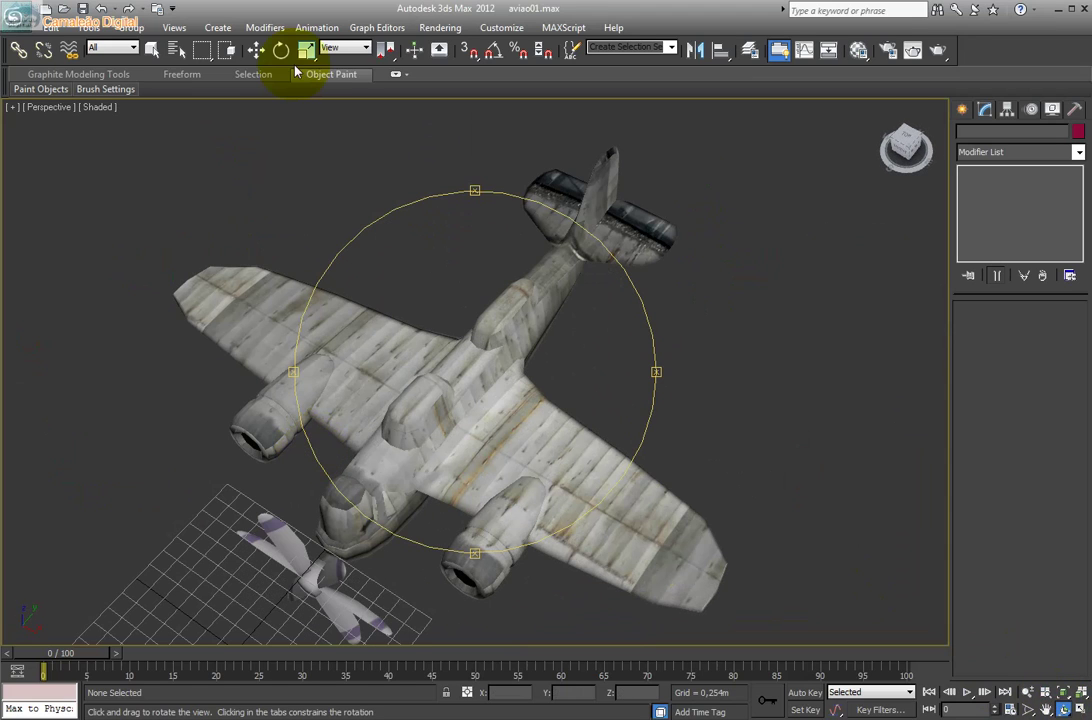
{"action": "left_click", "coordinate": [256, 50]}
{"action": "left_click", "coordinate": [1080, 692]}
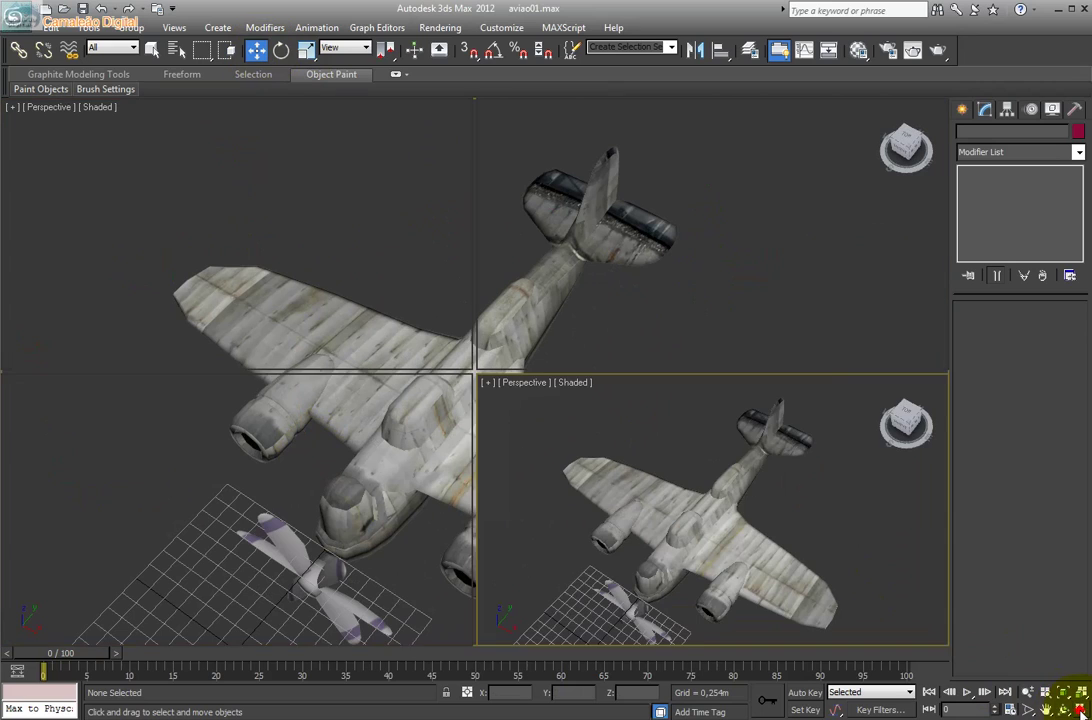
{"action": "left_click", "coordinate": [570, 389]}
{"action": "left_click", "coordinate": [603, 487]}
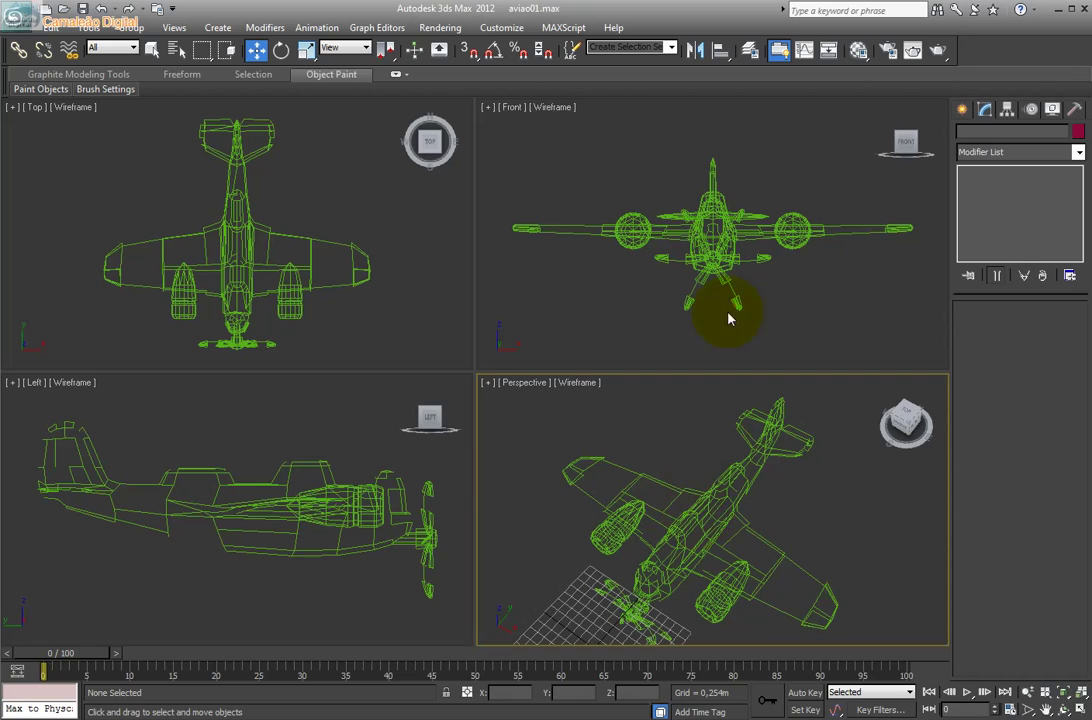
In Polygon mode, region-select the front and rear fuselage humps in the Left view, then press M.
{"action": "left_click", "coordinate": [309, 462]}
{"action": "left_click", "coordinate": [1053, 328]}
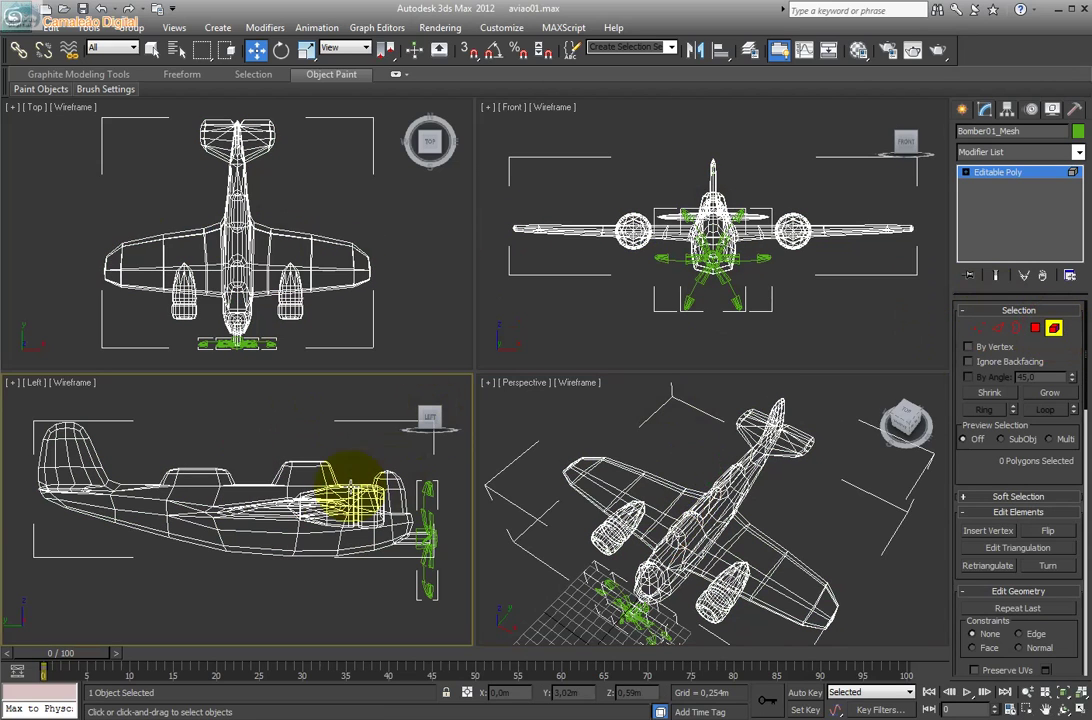
{"action": "left_click", "coordinate": [310, 465]}
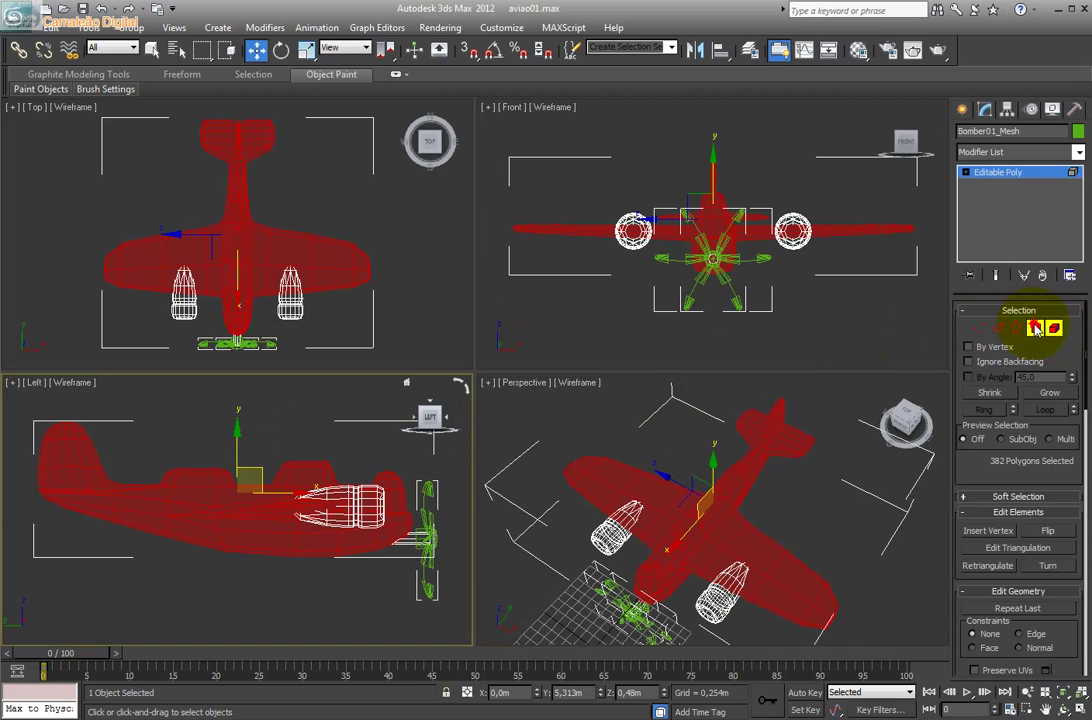
{"action": "left_click", "coordinate": [1036, 329]}
{"action": "left_click", "coordinate": [273, 443]}
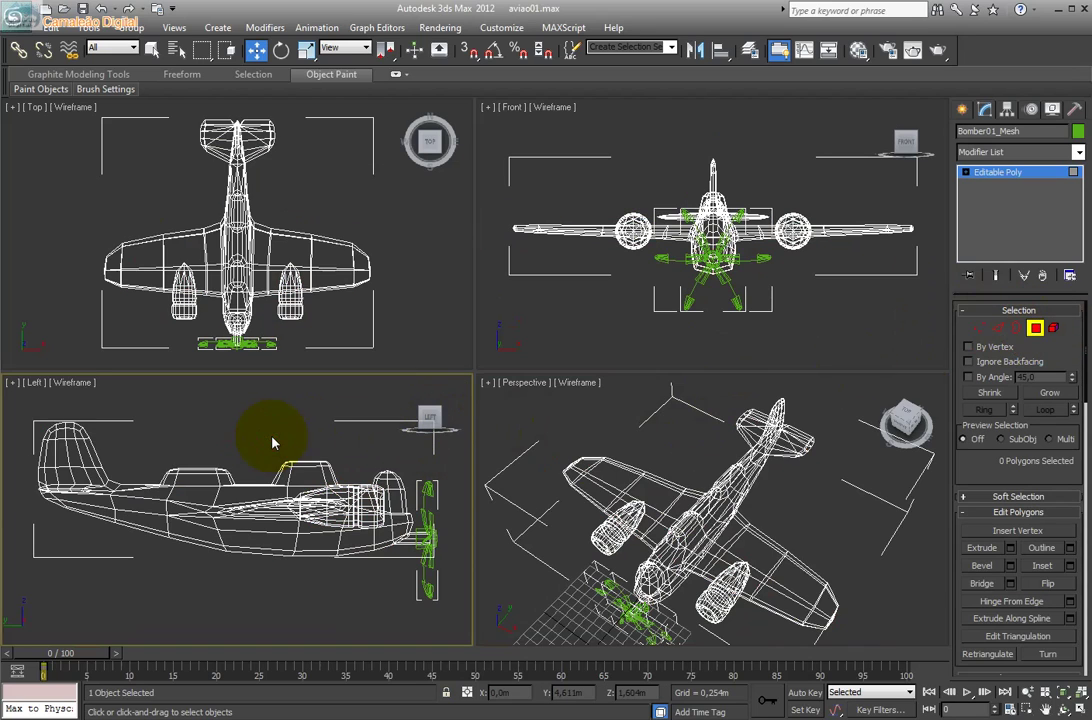
{"action": "left_click_drag", "start_coordinate": [270, 440], "coordinate": [363, 485]}
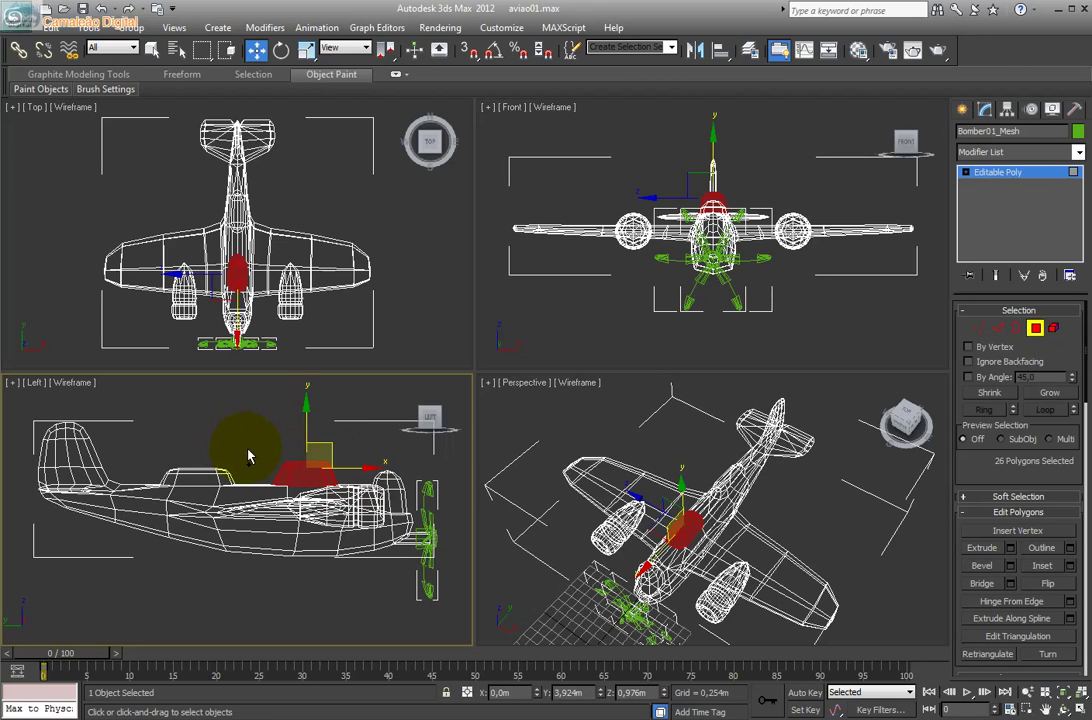
{"action": "left_click_drag", "start_coordinate": [246, 450], "coordinate": [138, 478]}
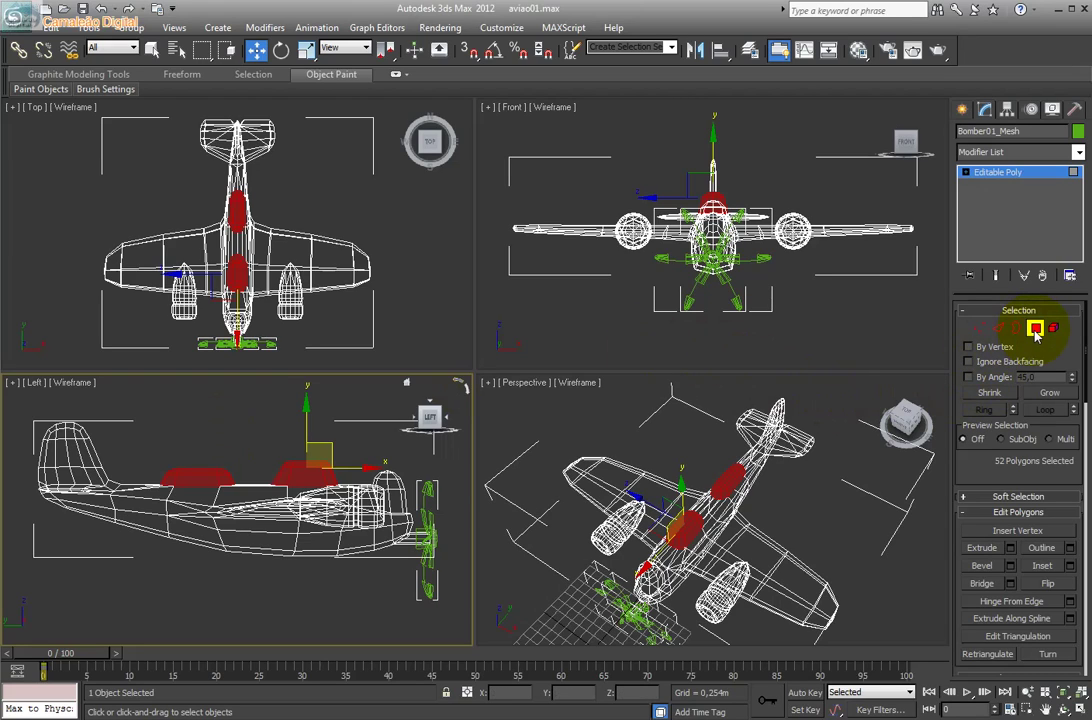
{"action": "key", "text": "m"}
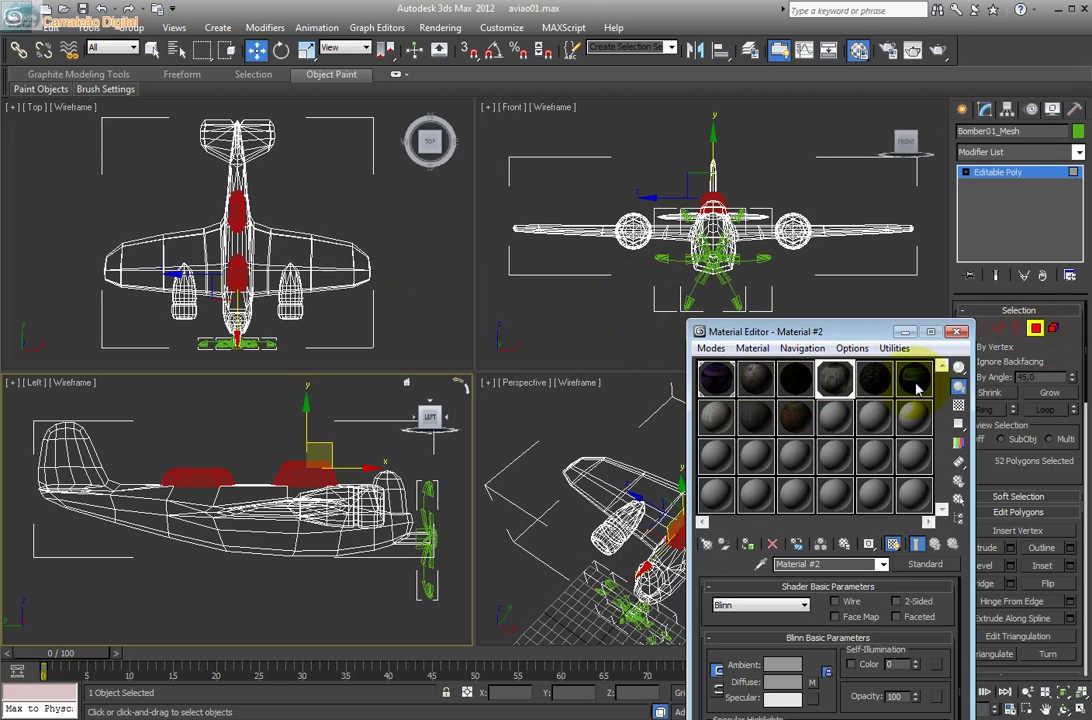
Make Material #1 active for the selected humps and close the Material Editor.
{"action": "left_click", "coordinate": [795, 378]}
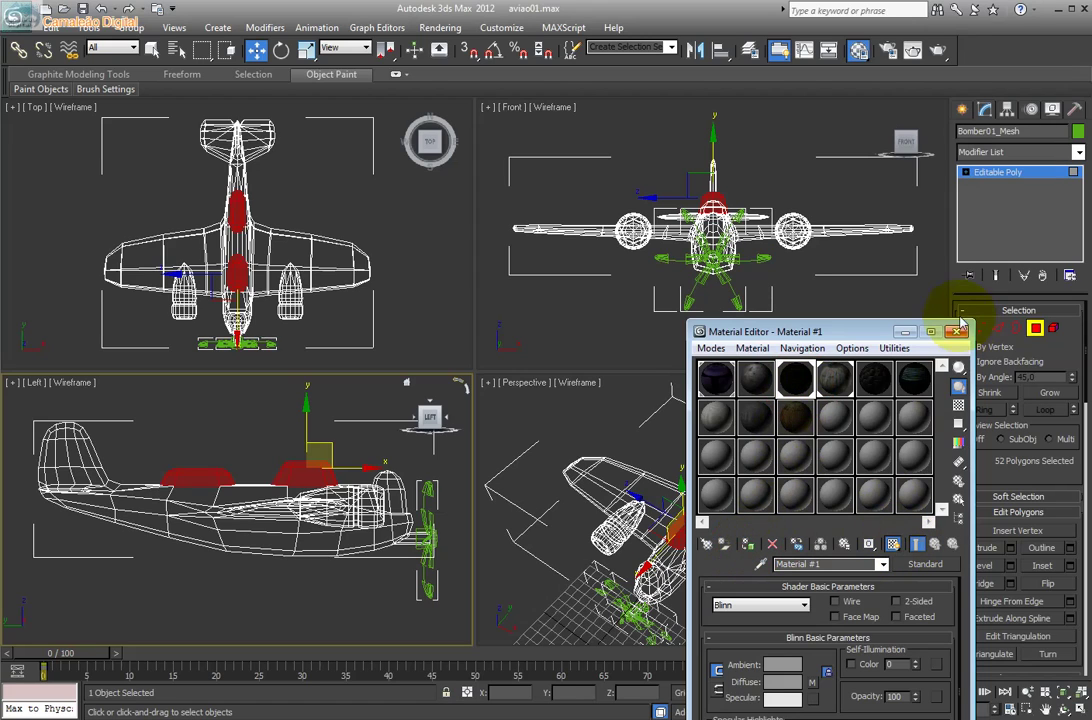
{"action": "left_click", "coordinate": [957, 331]}
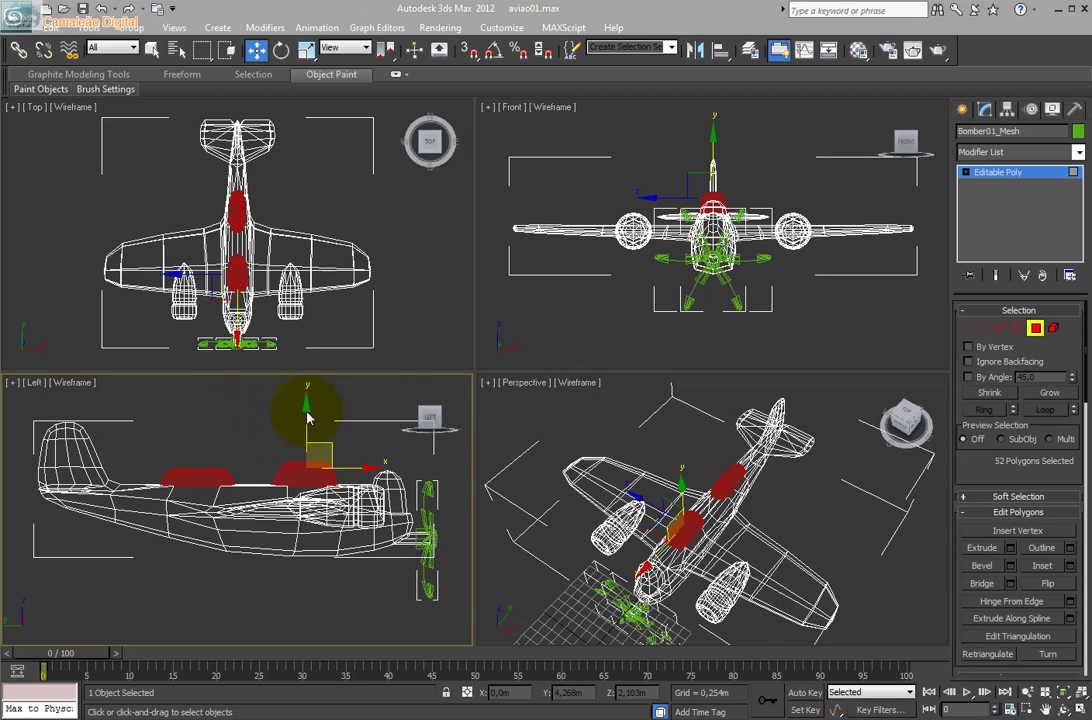
Maximize and zoom the Perspective view, restore both cowlings' selection, and show it in wireframe.
{"action": "left_click", "coordinate": [575, 383]}
{"action": "left_click", "coordinate": [603, 420]}
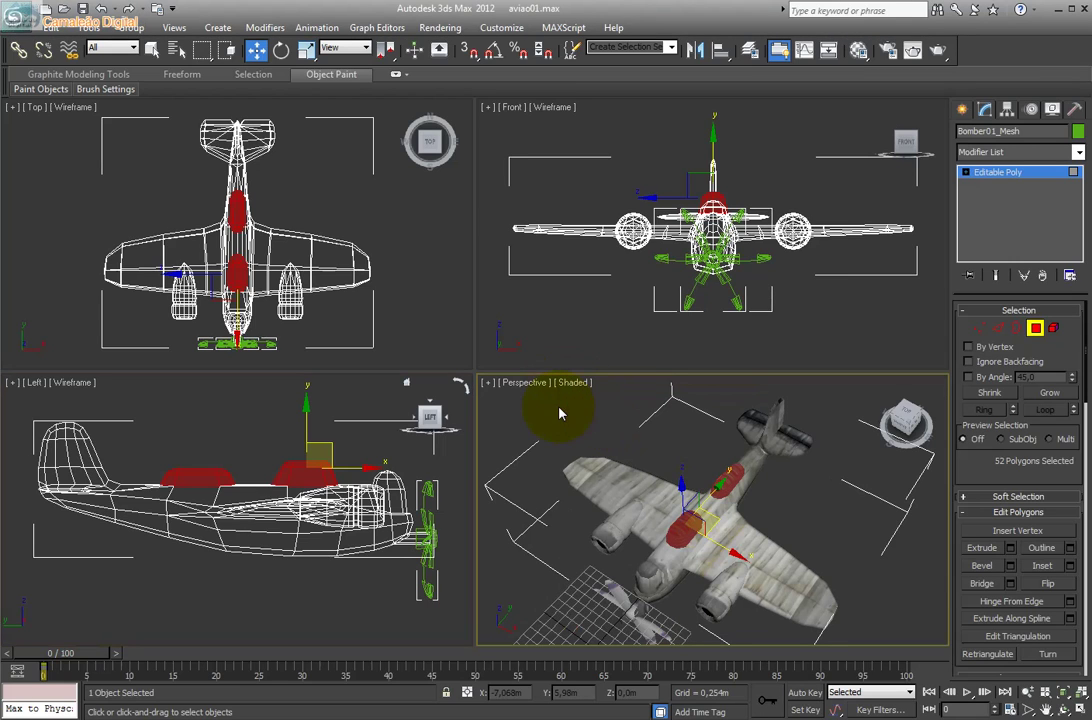
{"action": "left_click", "coordinate": [1080, 708]}
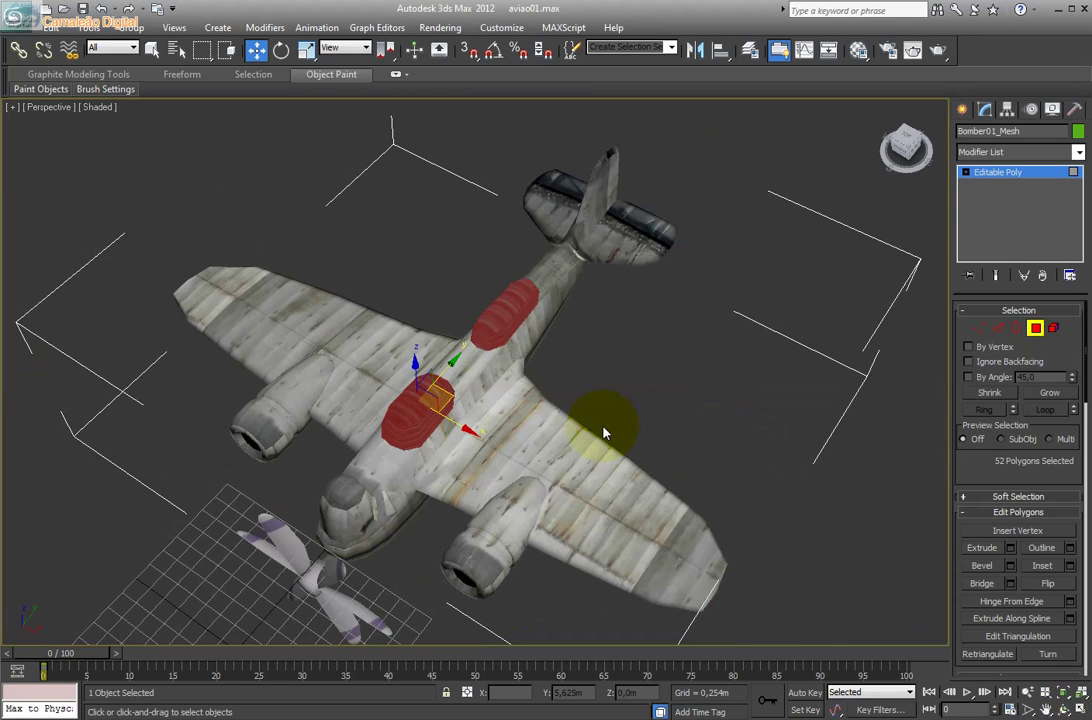
{"action": "key", "text": "F2"}
{"action": "scroll", "coordinate": [417, 405], "scroll_direction": "up", "scroll_amount": 3}
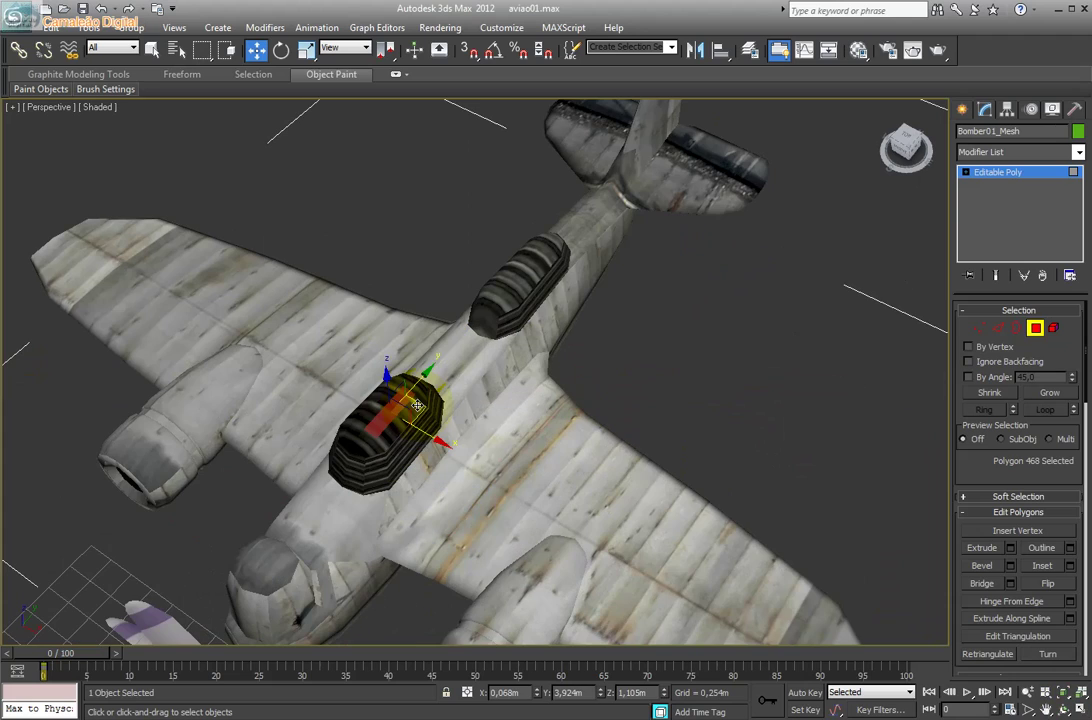
{"action": "left_click", "coordinate": [417, 405]}
{"action": "scroll", "coordinate": [417, 405], "scroll_direction": "up", "scroll_amount": 2}
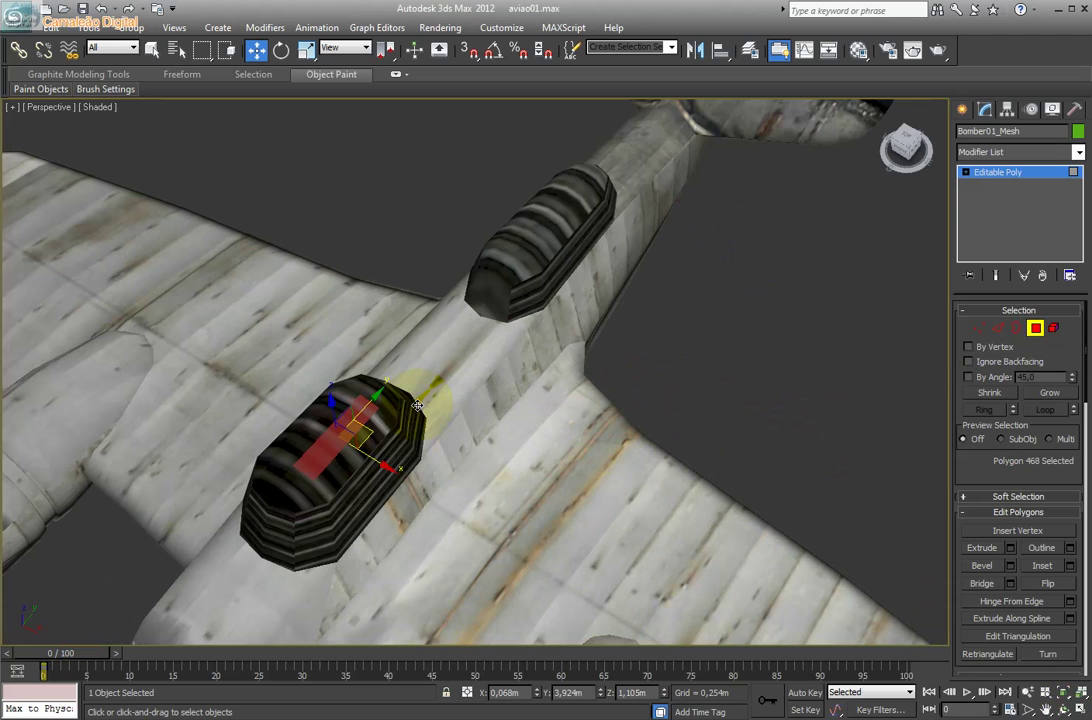
{"action": "key", "text": "ctrl+z"}
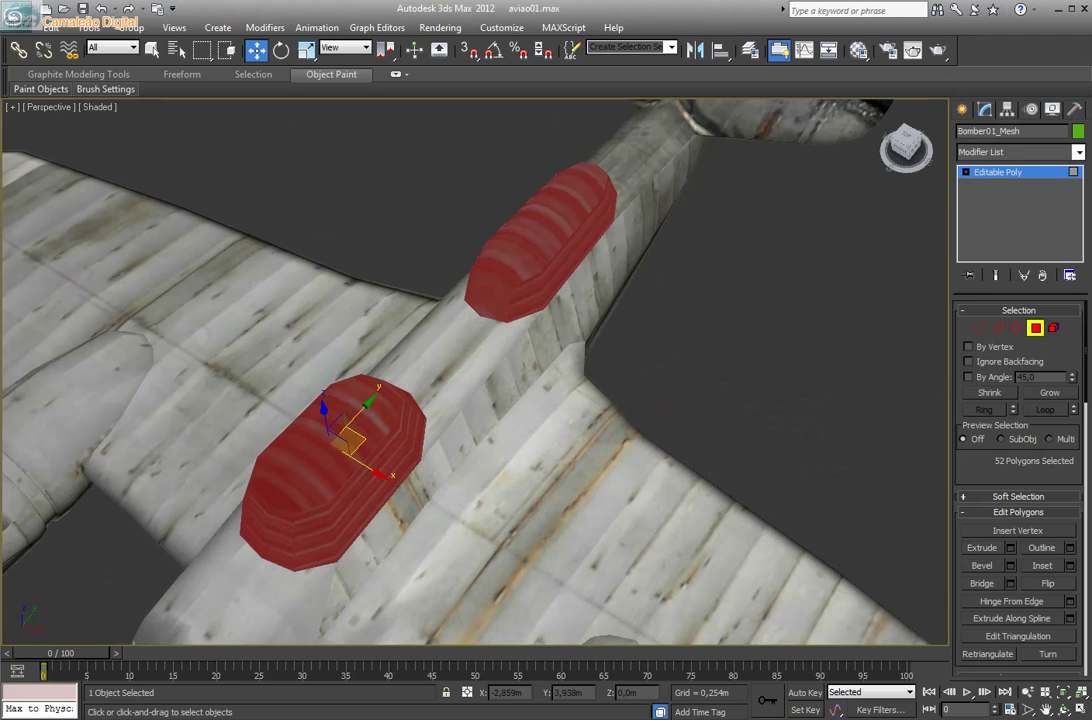
{"action": "key", "text": "F3"}
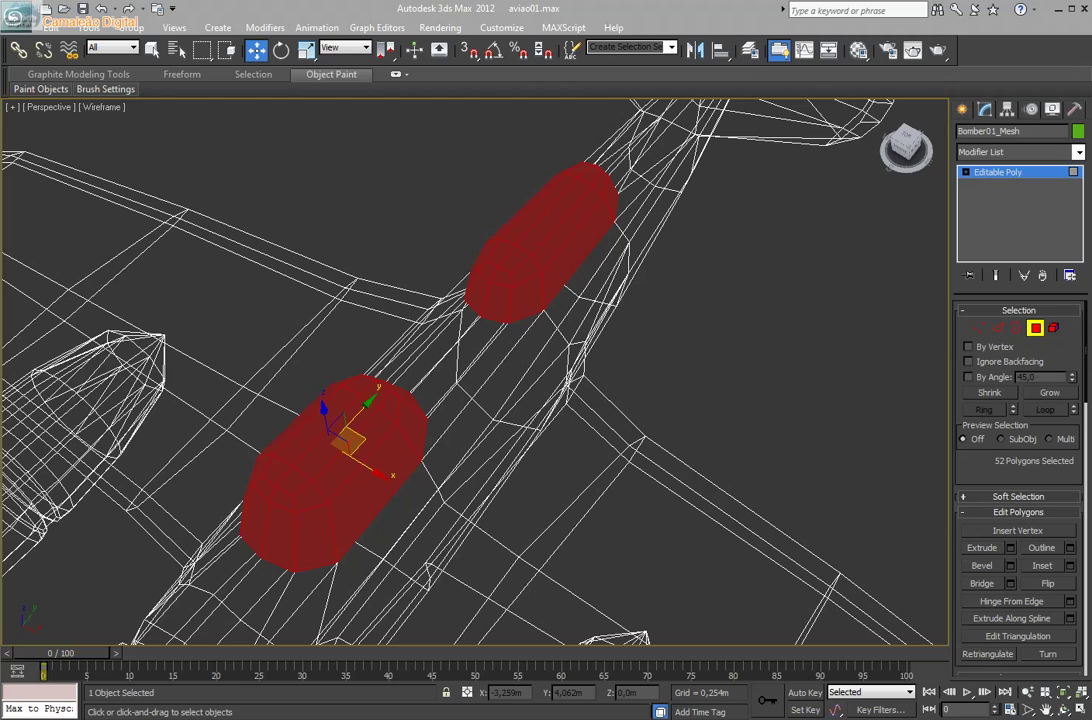
Back in four viewports, select the cowling polygons in the Left view and add a UVW Map.
{"action": "key", "text": "alt+w"}
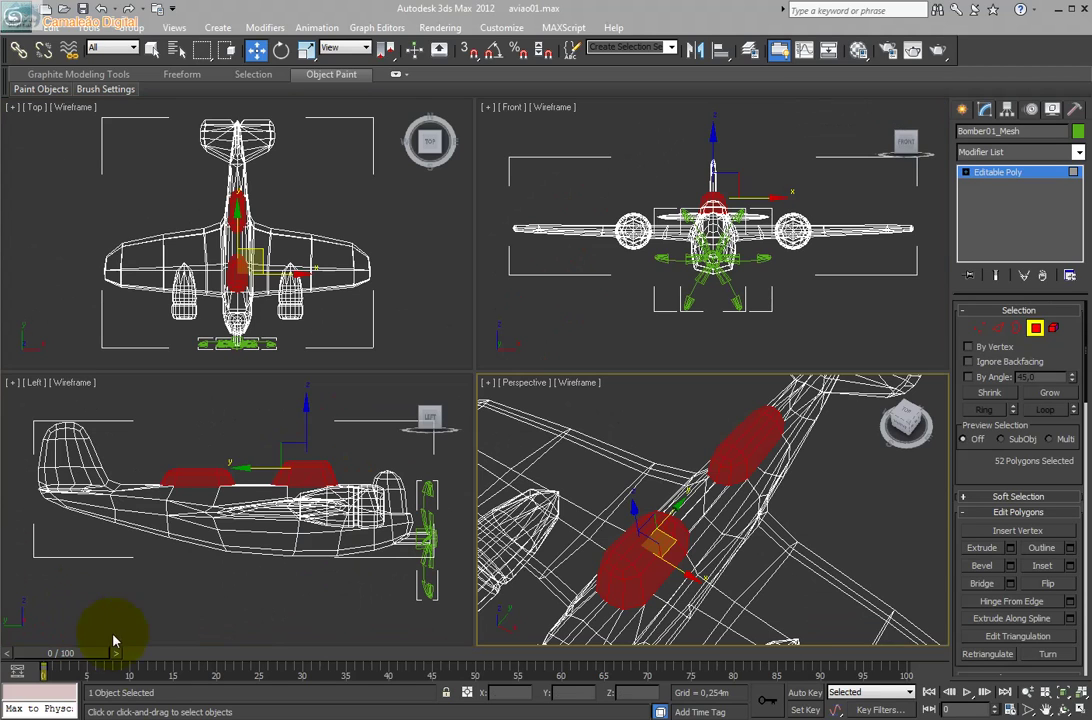
{"action": "left_click", "coordinate": [151, 626]}
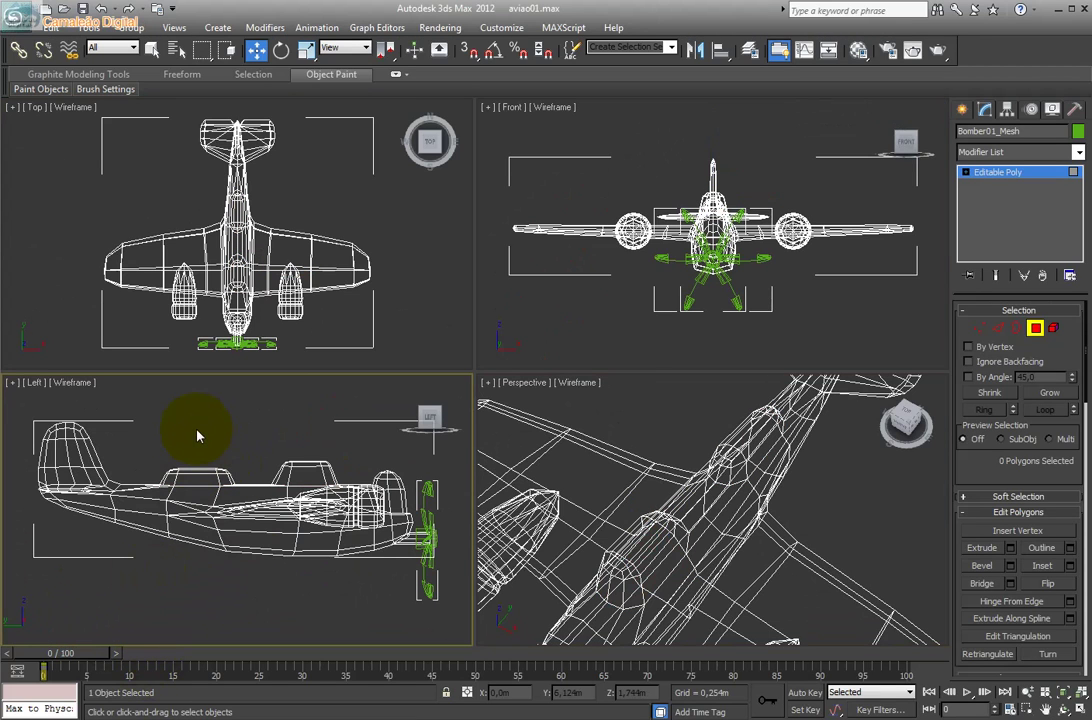
{"action": "mouse_move", "coordinate": [155, 432]}
{"action": "left_mouse_down"}
{"action": "mouse_move", "coordinate": [240, 485]}
{"action": "mouse_move", "coordinate": [345, 482]}
{"action": "left_mouse_up"}
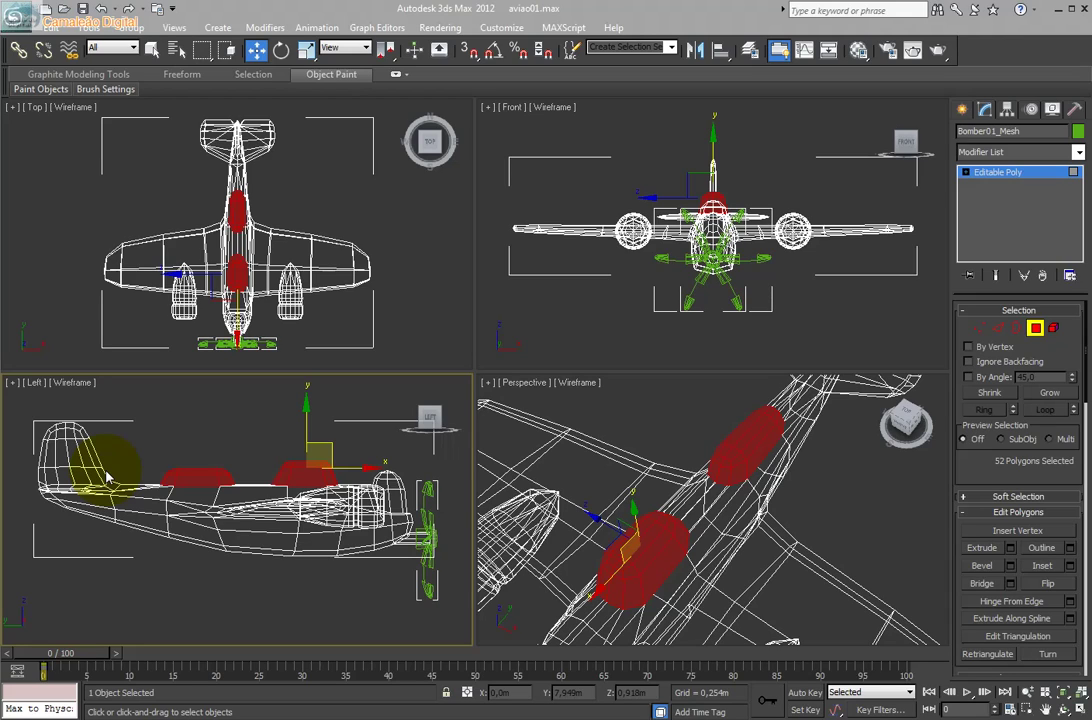
{"action": "left_click", "coordinate": [1078, 152]}
{"action": "left_click_drag", "start_coordinate": [1078, 220], "coordinate": [1085, 540]}
{"action": "left_click", "coordinate": [1028, 628]}
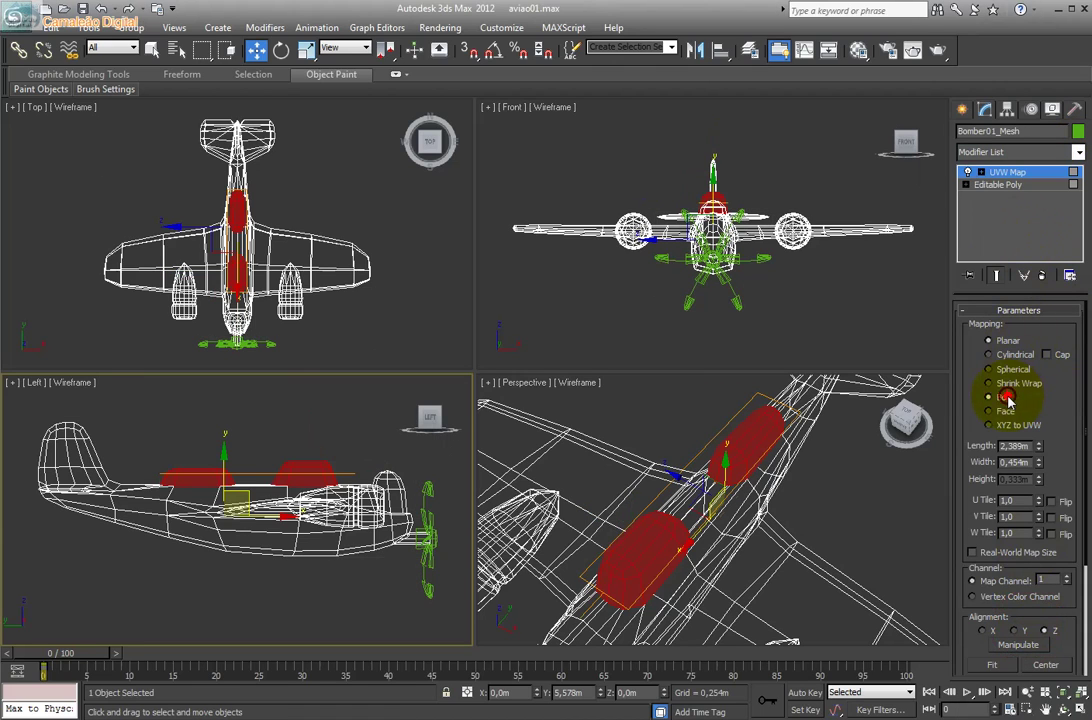
Use Box mapping and inspect the UVW Map gizmo in a maximized, shaded Perspective view.
{"action": "left_click", "coordinate": [1005, 397]}
{"action": "left_click", "coordinate": [590, 388]}
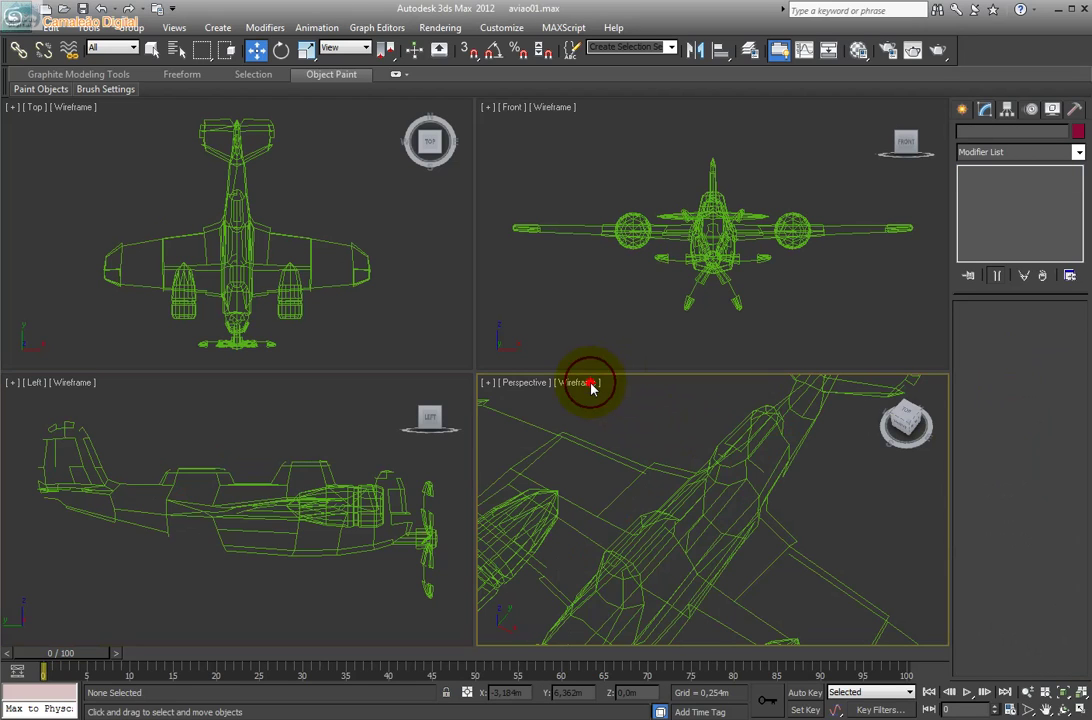
{"action": "left_click", "coordinate": [590, 386]}
{"action": "left_click", "coordinate": [640, 419]}
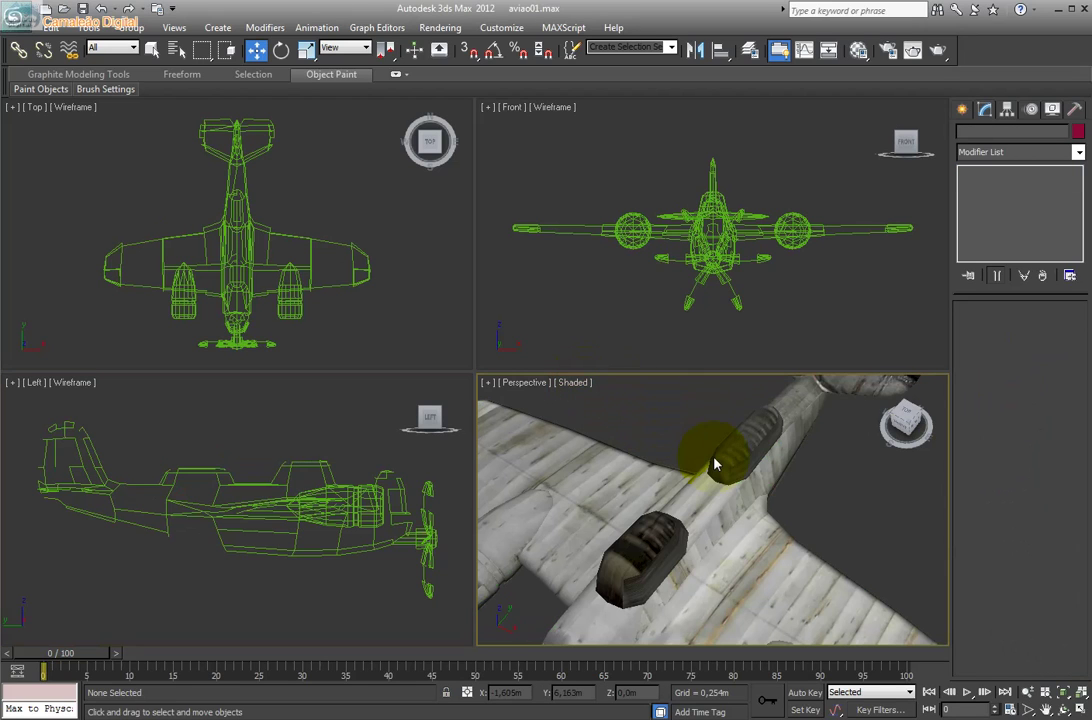
{"action": "left_click", "coordinate": [1080, 707]}
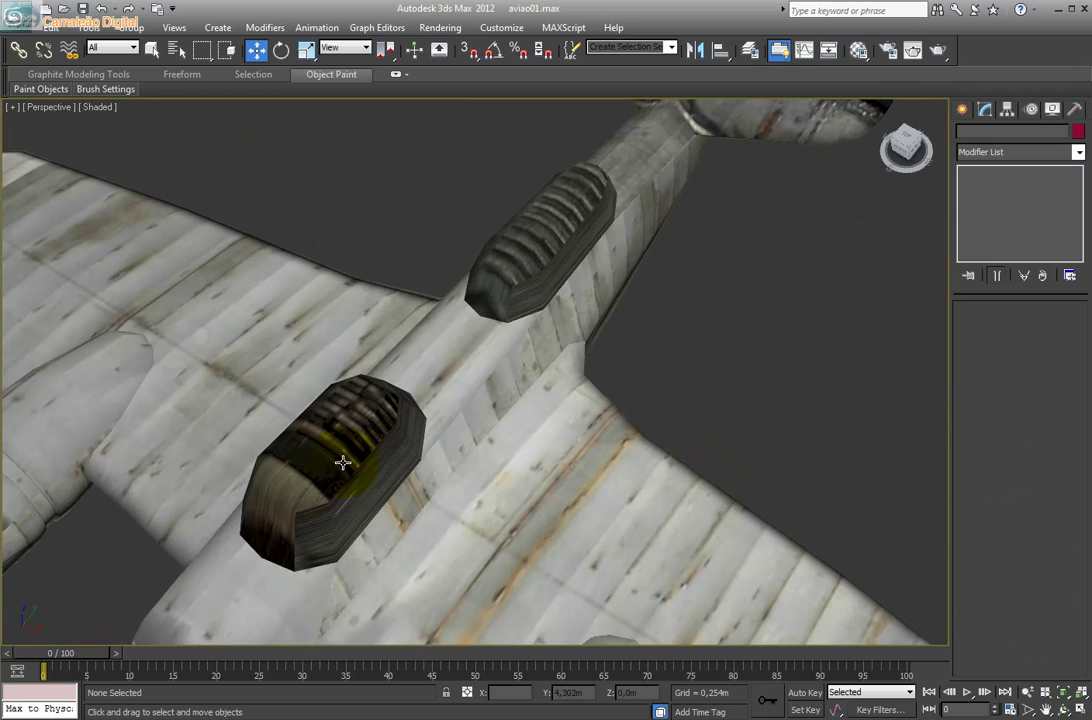
{"action": "left_click", "coordinate": [392, 414]}
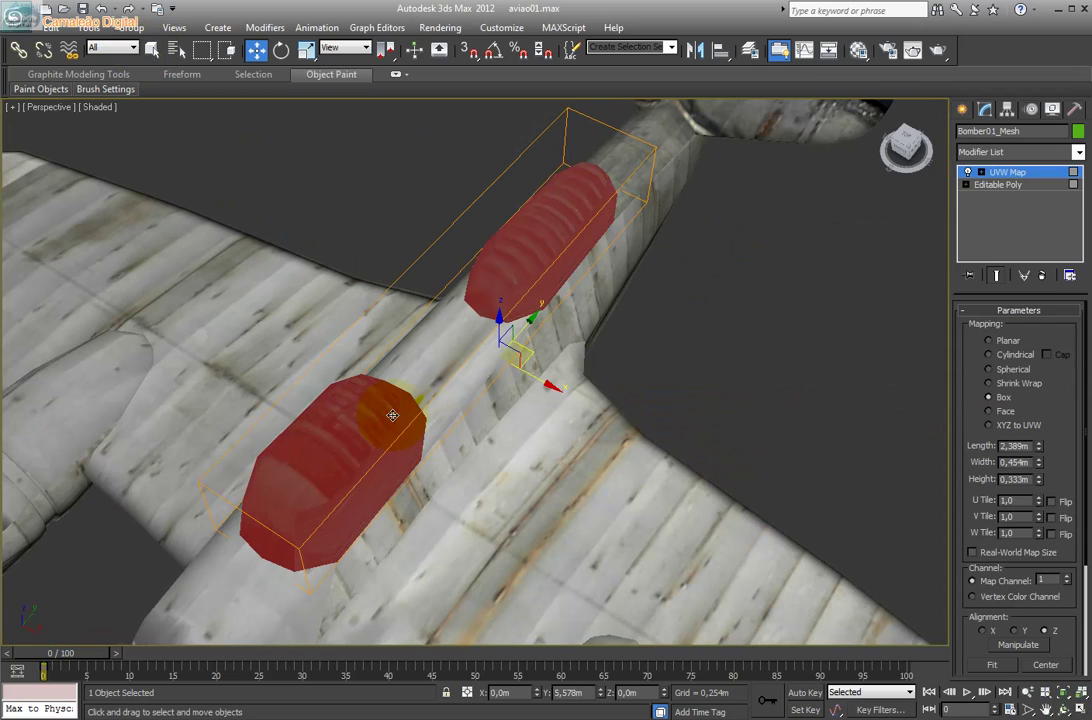
{"action": "left_click", "coordinate": [987, 177]}
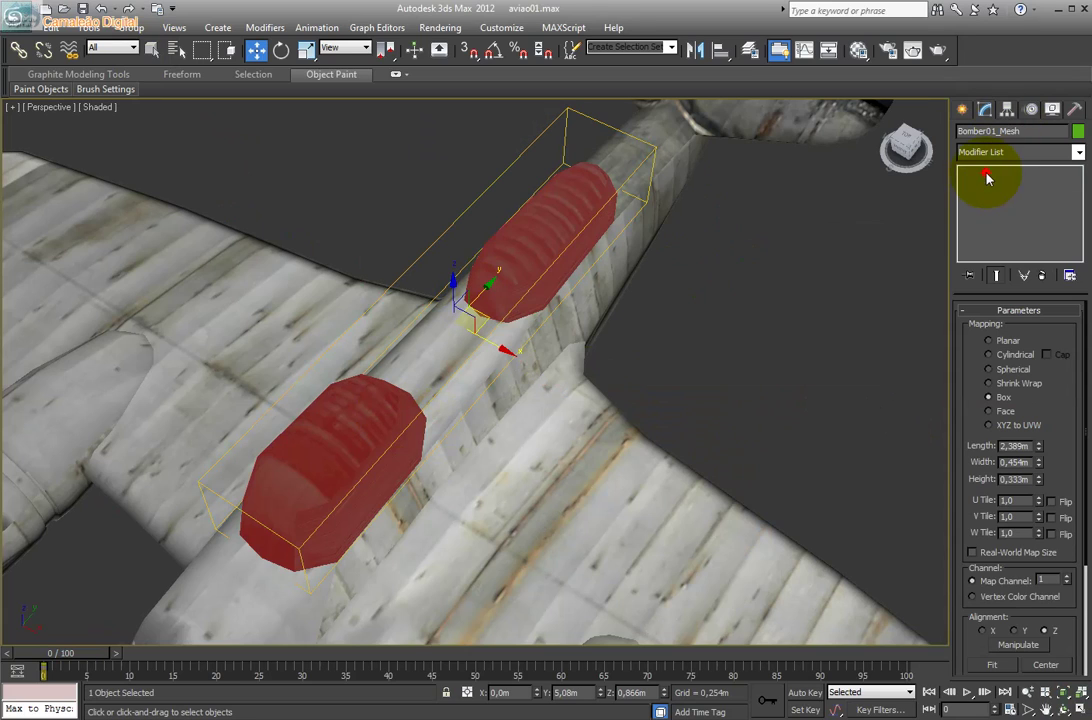
Compare Spherical, Box, Face, Shrink Wrap and Cylindrical projections, settling on Planar mapping.
{"action": "left_click", "coordinate": [988, 369]}
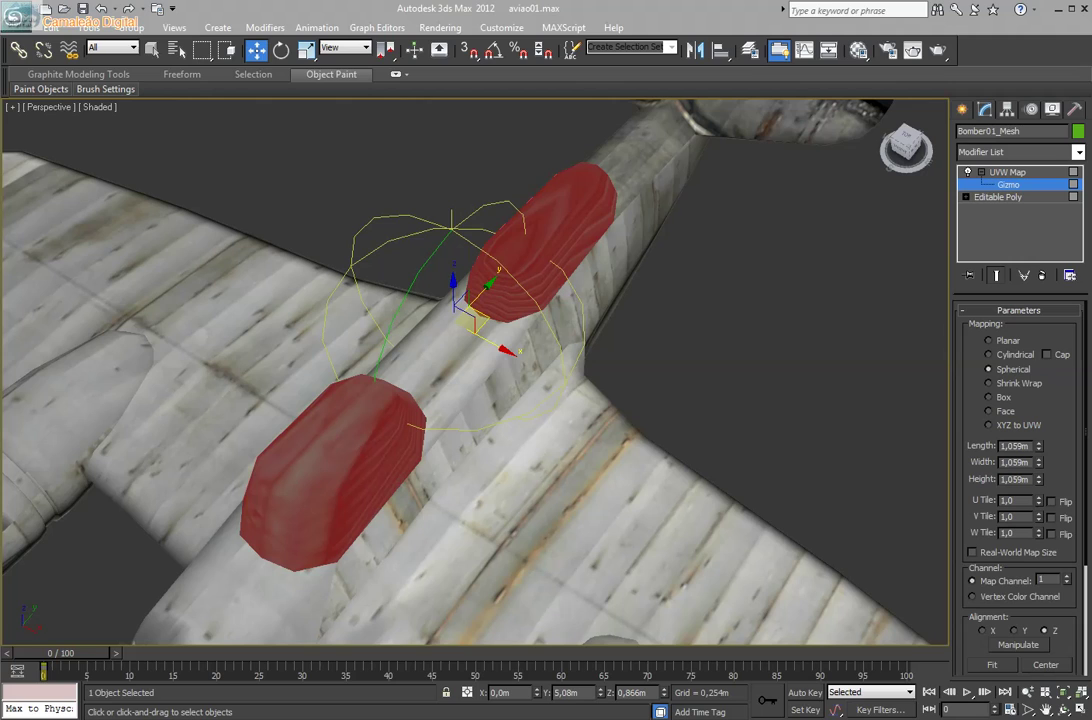
{"action": "left_click", "coordinate": [988, 397]}
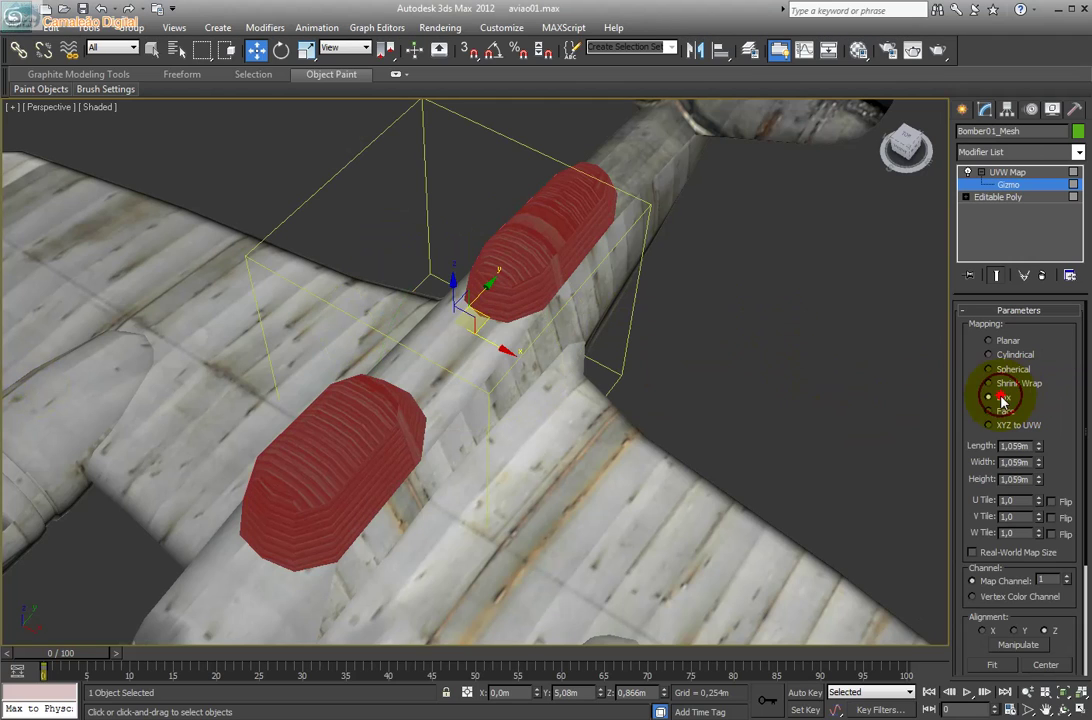
{"action": "left_click", "coordinate": [993, 429]}
{"action": "left_click", "coordinate": [990, 411]}
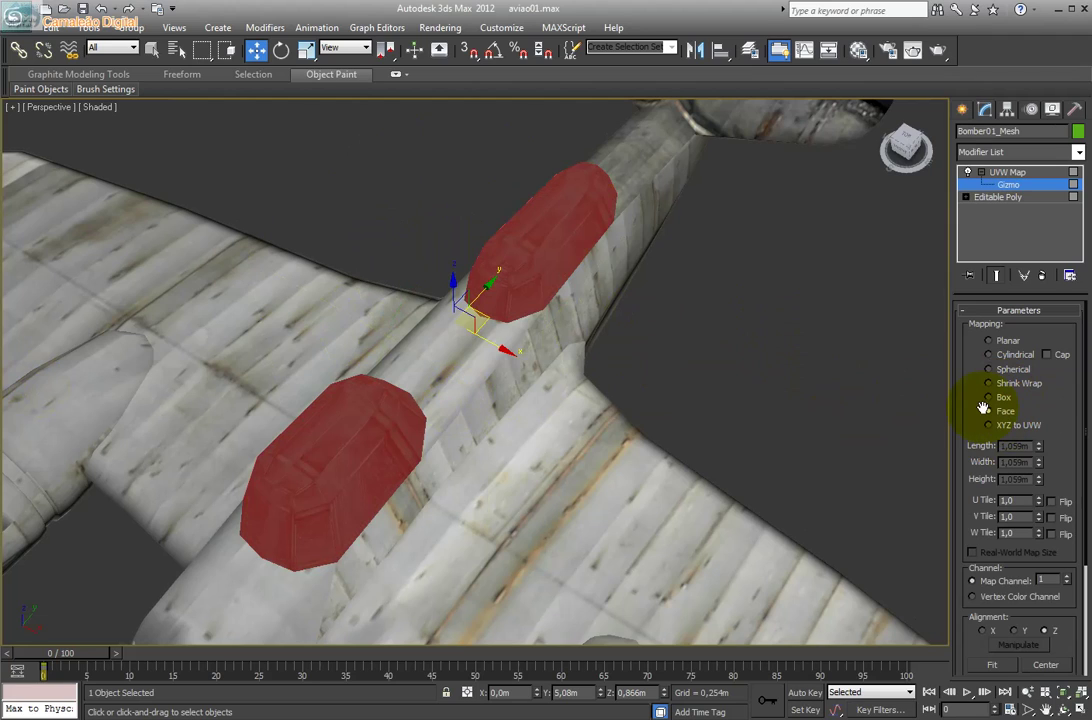
{"action": "left_click", "coordinate": [1010, 385]}
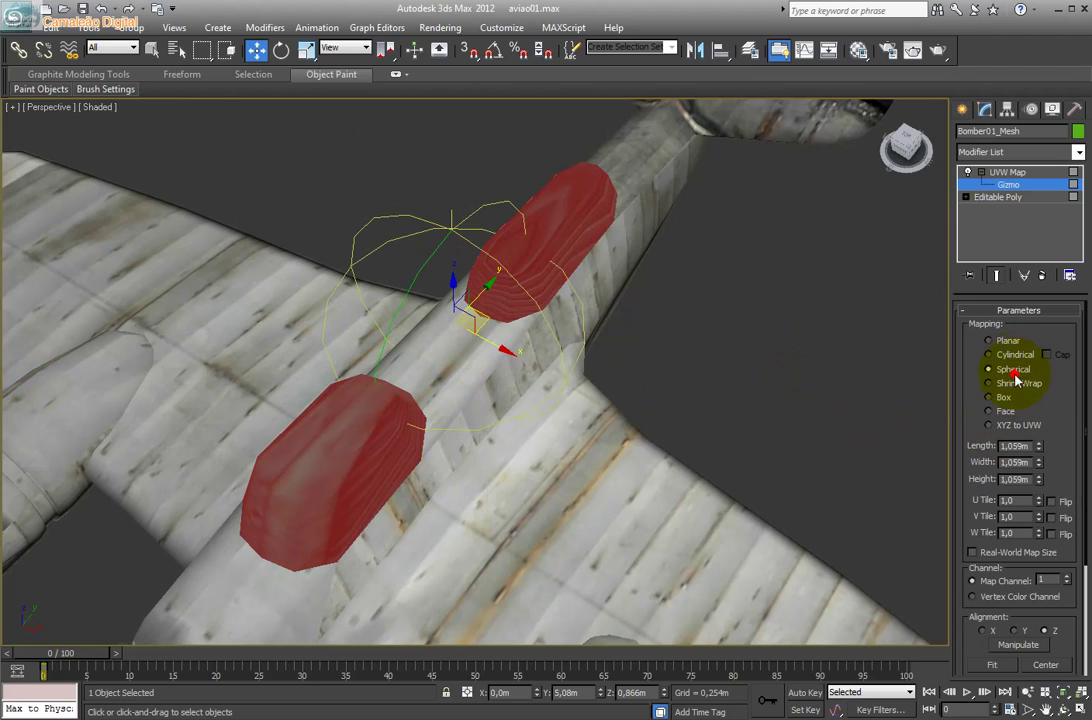
{"action": "left_click", "coordinate": [1013, 385]}
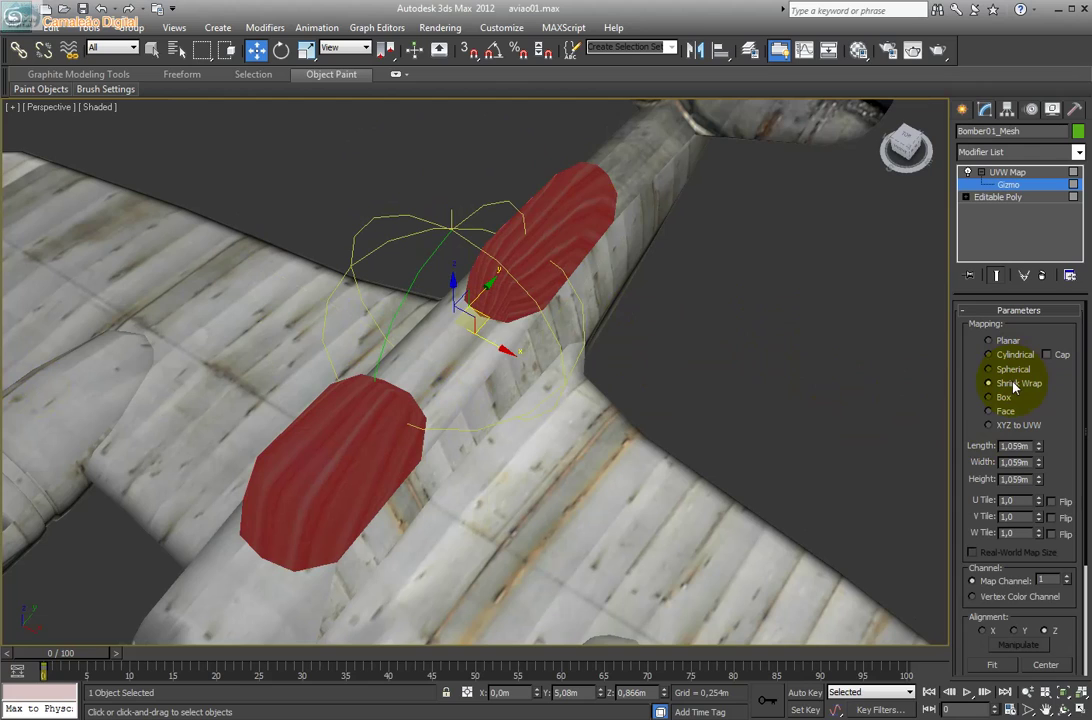
{"action": "left_click", "coordinate": [1012, 353]}
{"action": "left_click", "coordinate": [1004, 341]}
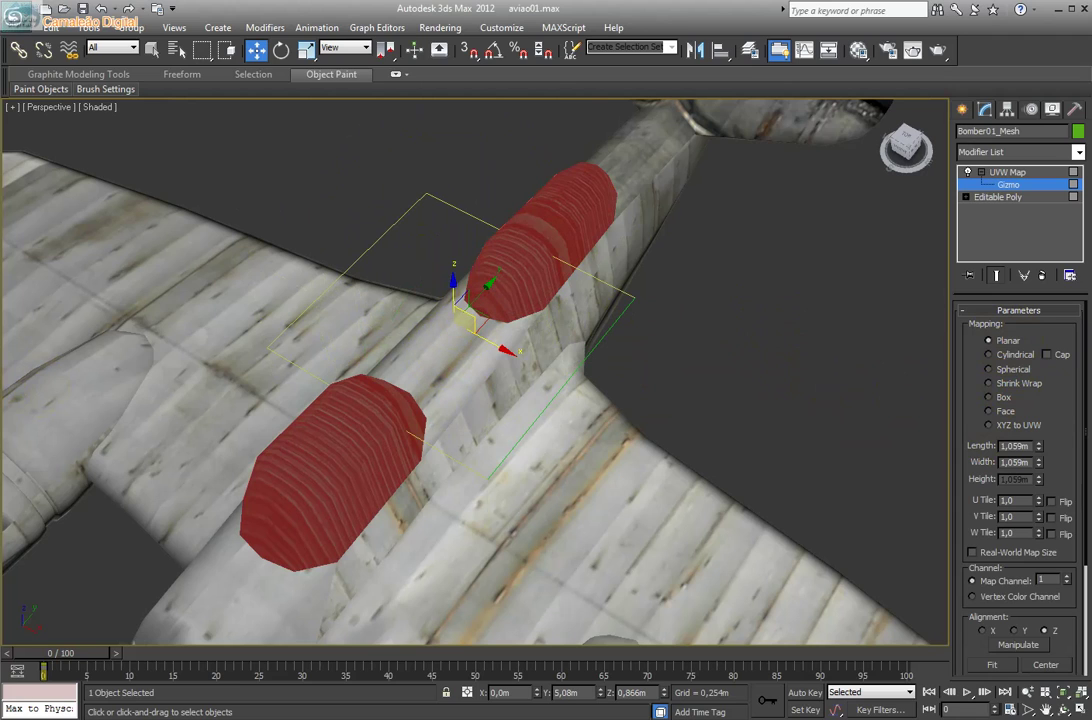
{"action": "left_click", "coordinate": [1082, 709]}
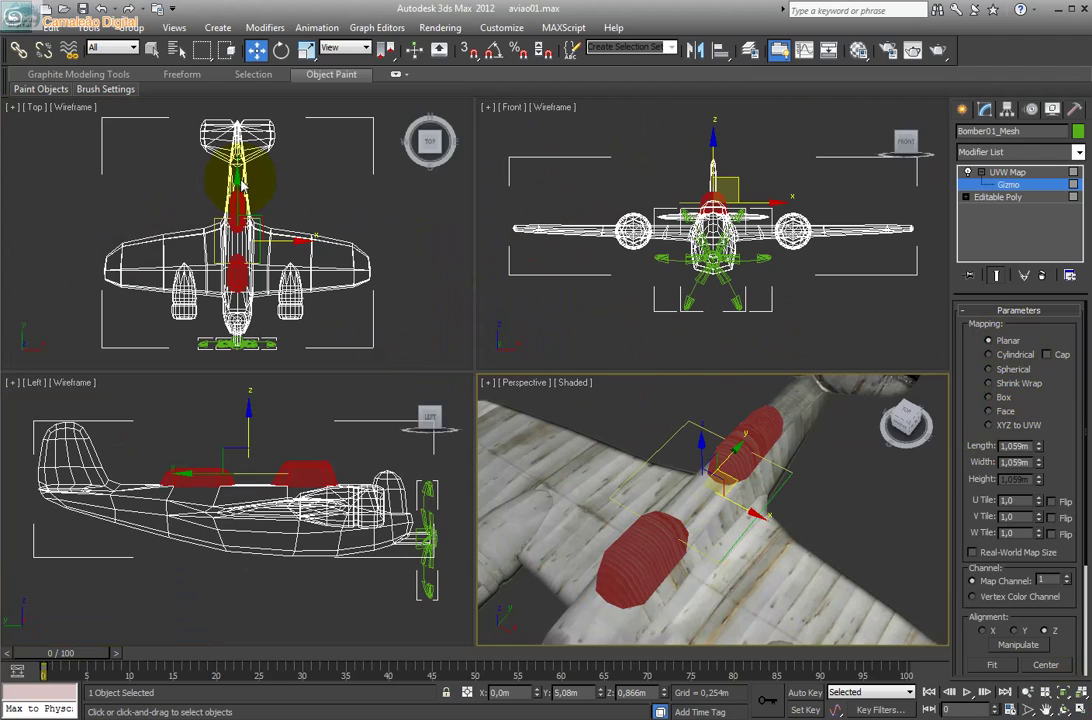
In the maximized Top view, stretch the mapping gizmo lengthwise along the fuselage.
{"action": "left_click", "coordinate": [1081, 708]}
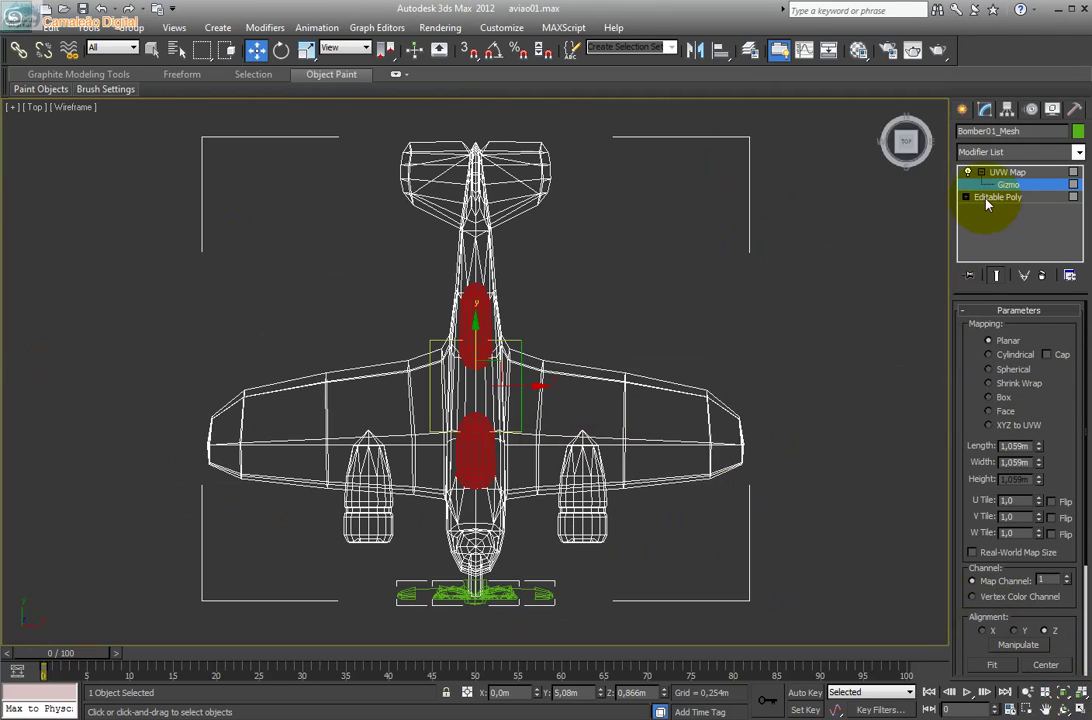
{"action": "left_click", "coordinate": [306, 50]}
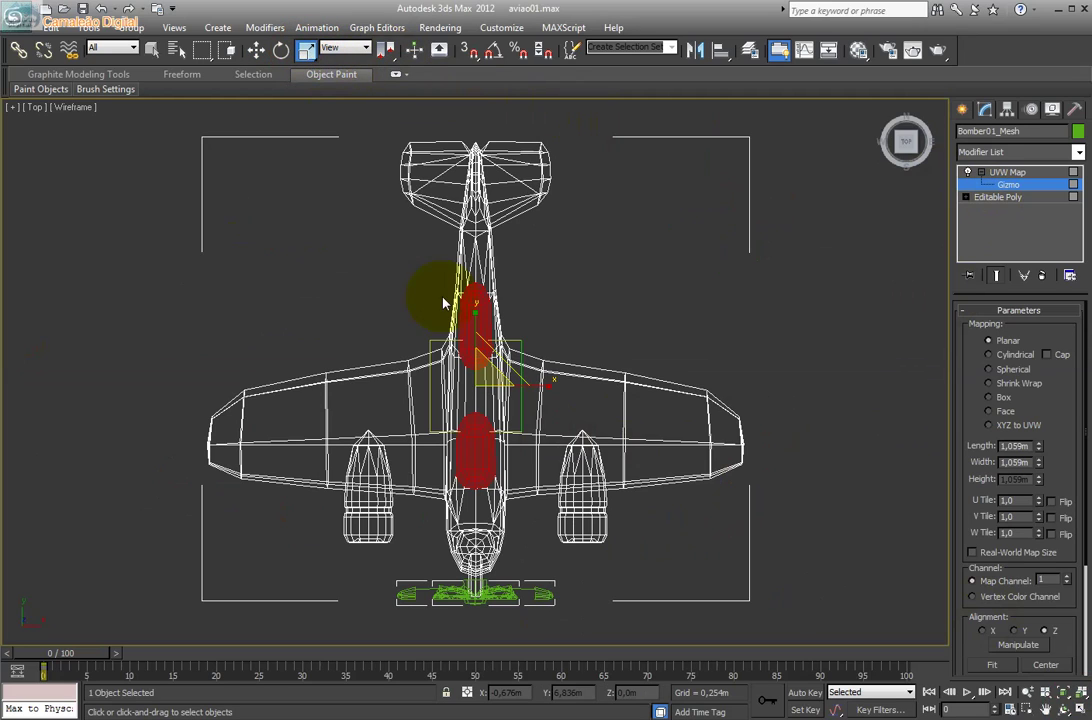
{"action": "left_click_drag", "start_coordinate": [472, 318], "coordinate": [467, 243]}
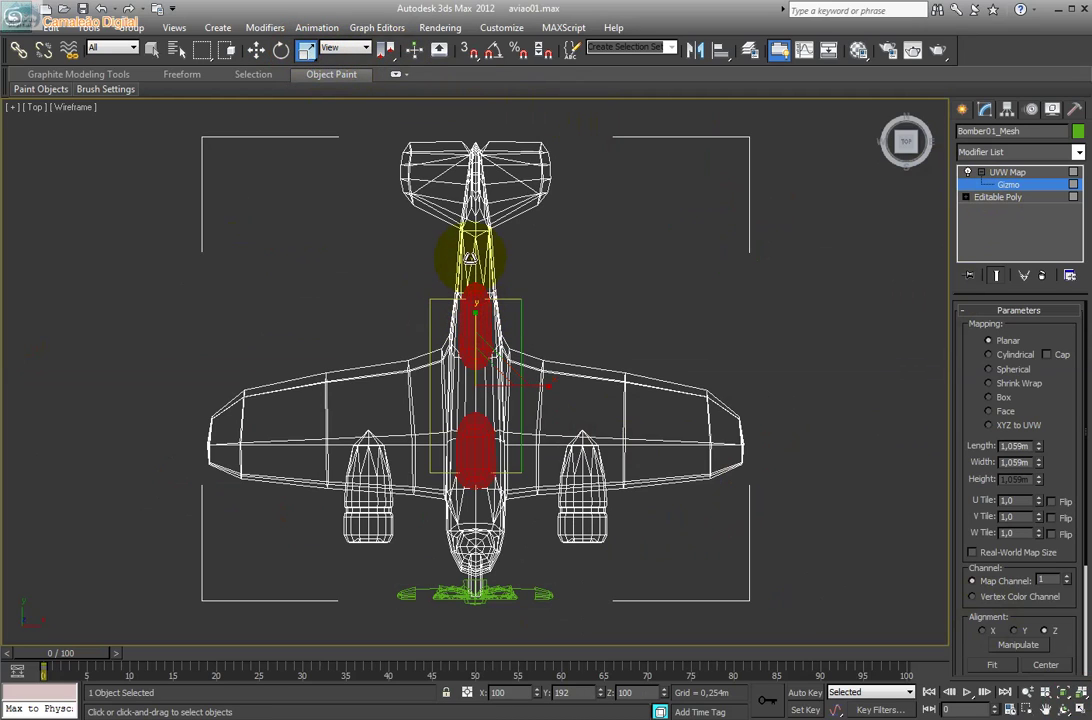
{"action": "scroll", "coordinate": [480, 312], "scroll_direction": "up", "scroll_amount": 4}
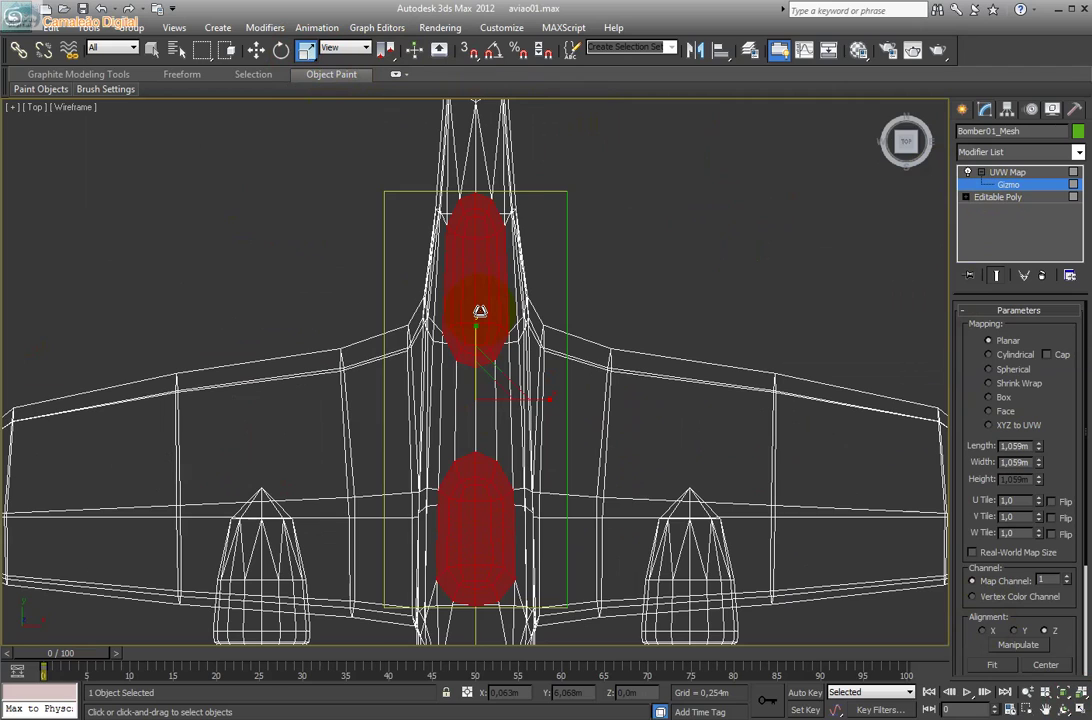
{"action": "key", "text": "alt+w"}
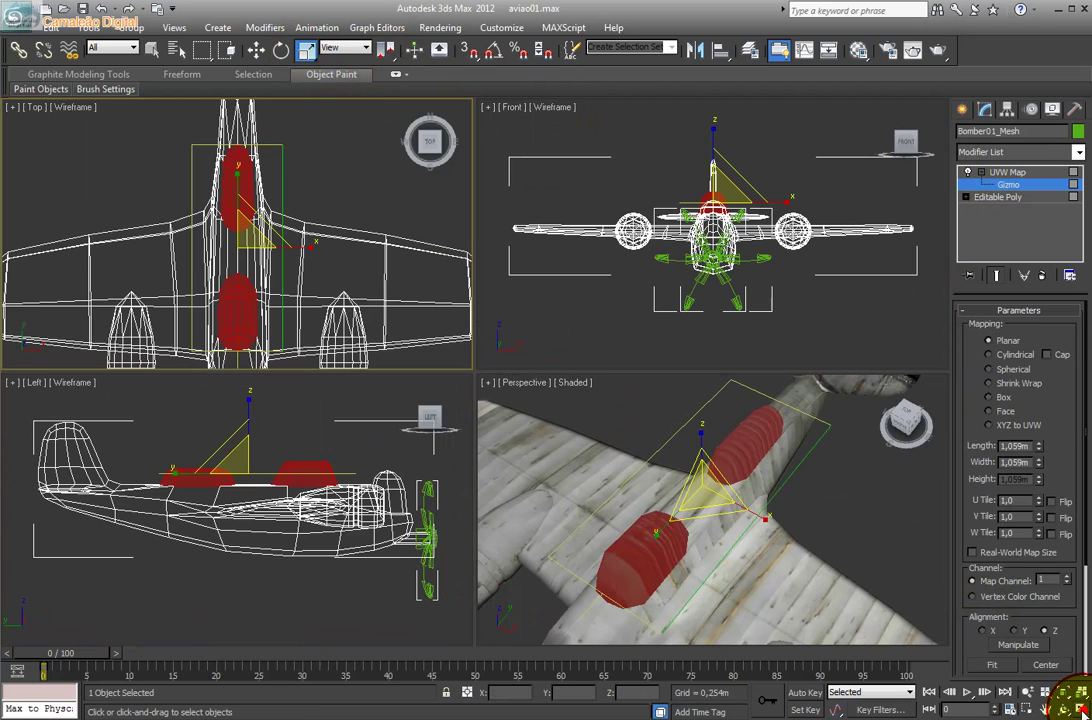
Narrow the mapping gizmo across the fuselage in Perspective, then show it as wireframe.
{"action": "left_click", "coordinate": [657, 540]}
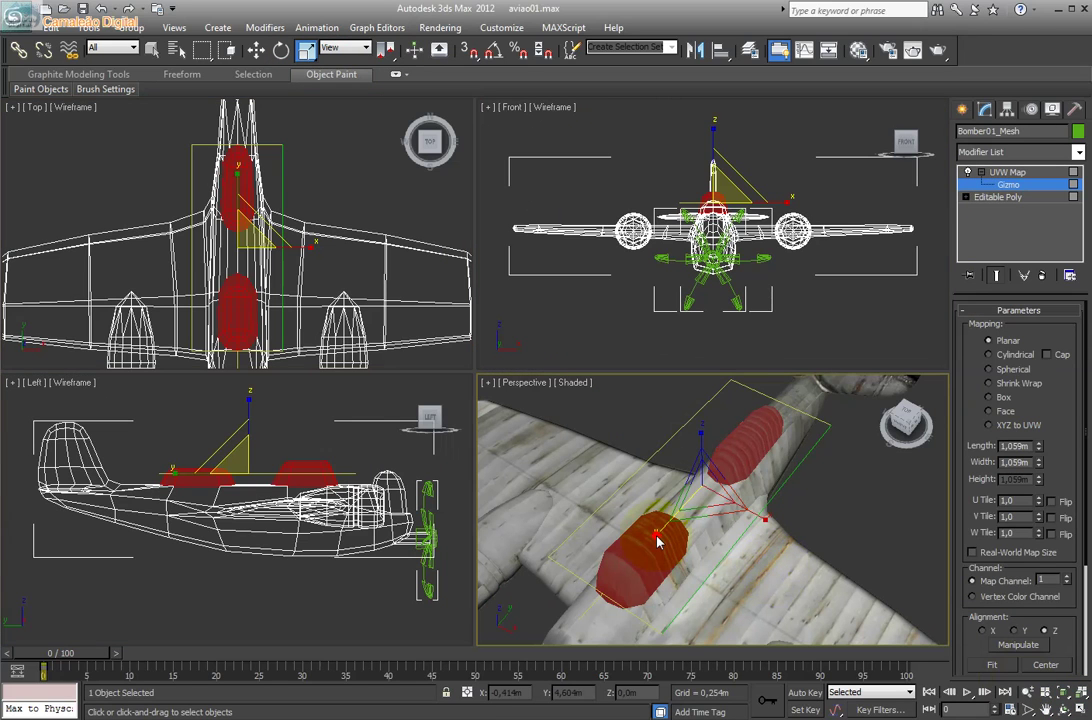
{"action": "key", "text": "r"}
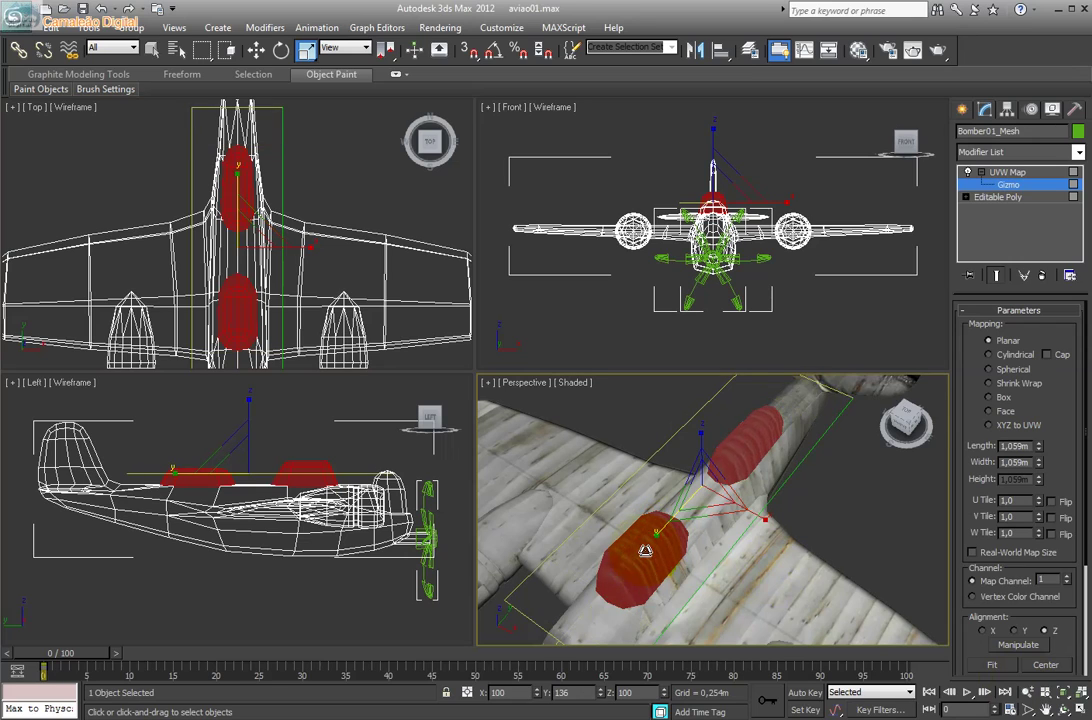
{"action": "left_click_drag", "start_coordinate": [657, 540], "coordinate": [657, 532]}
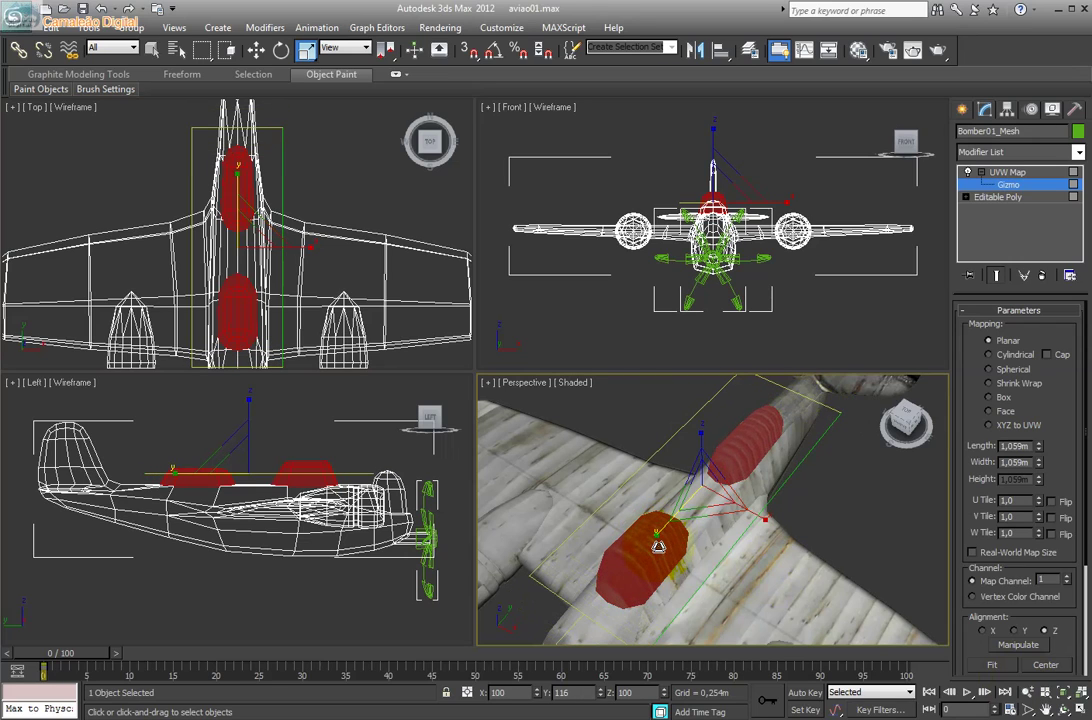
{"action": "left_click_drag", "start_coordinate": [762, 530], "coordinate": [727, 505]}
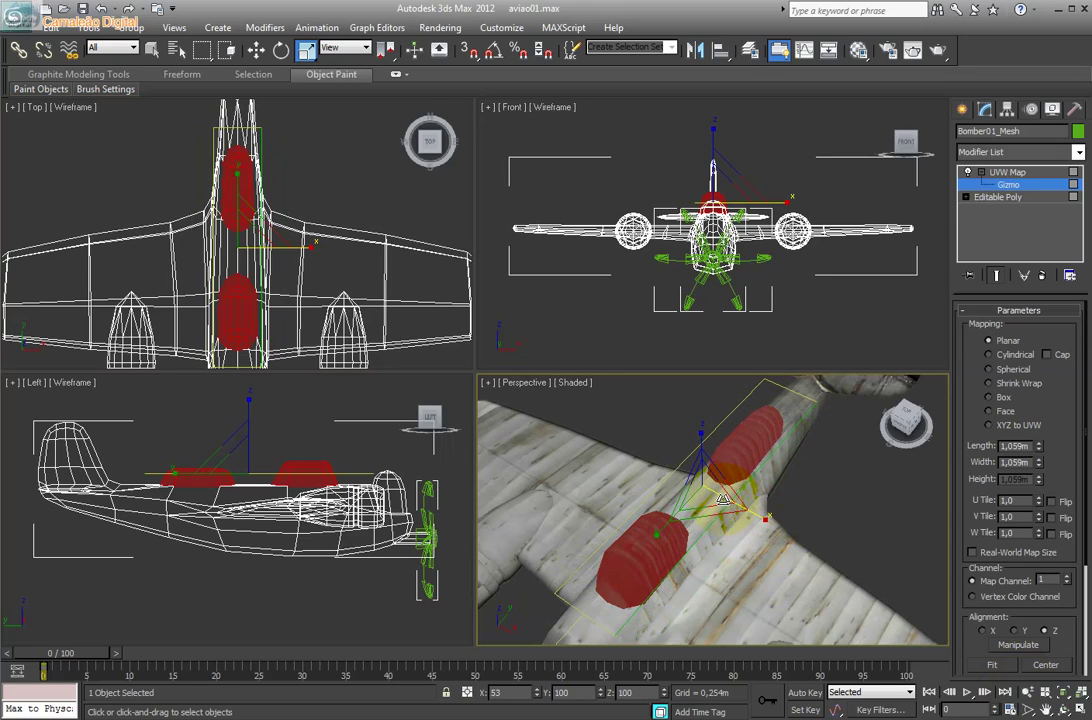
{"action": "left_click_drag", "start_coordinate": [727, 505], "coordinate": [720, 499]}
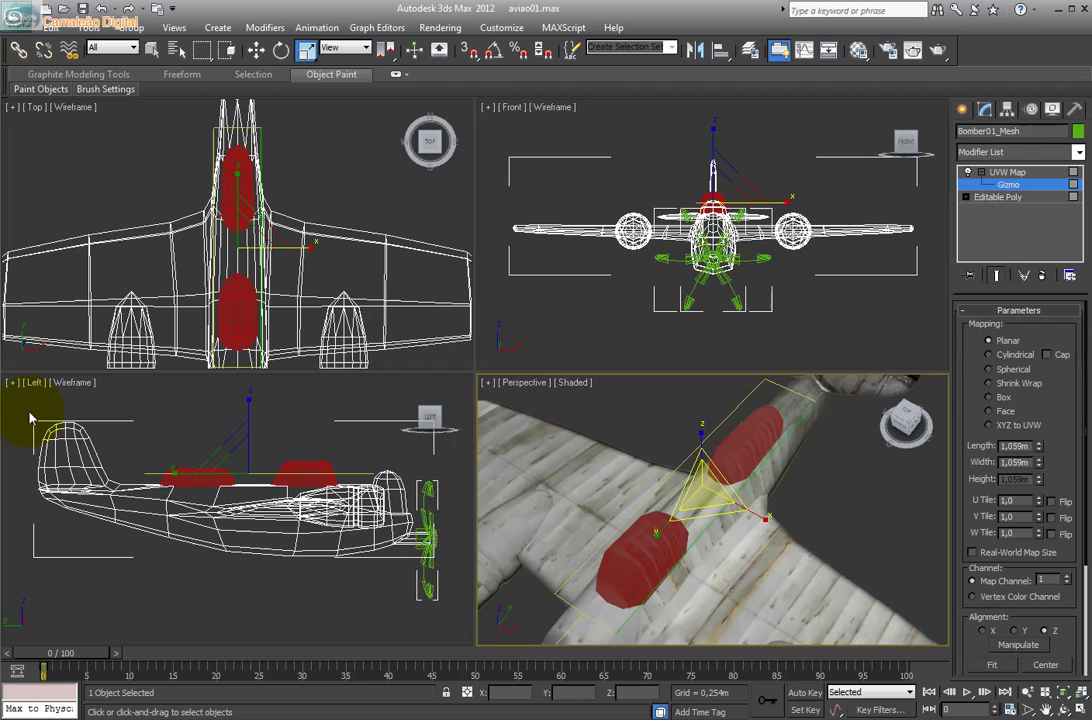
{"action": "key", "text": "F3"}
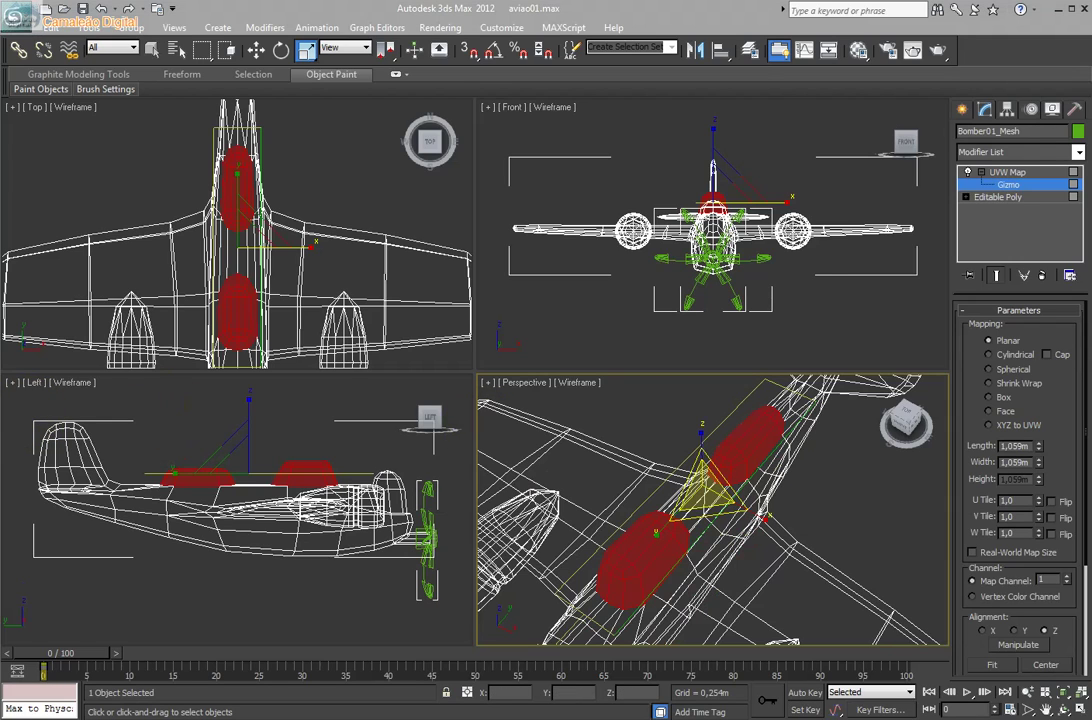
Try the Move, Rotate and Scale tools on the UVW Map gizmo, then delete the modifier.
{"action": "left_click", "coordinate": [256, 50]}
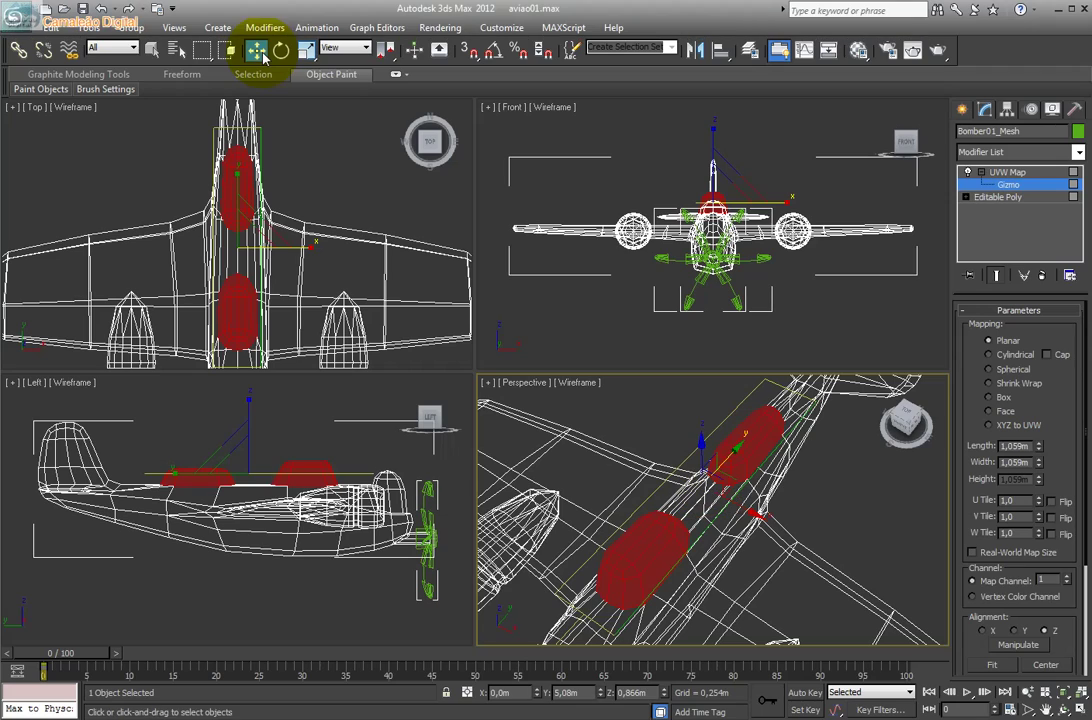
{"action": "left_click", "coordinate": [281, 51]}
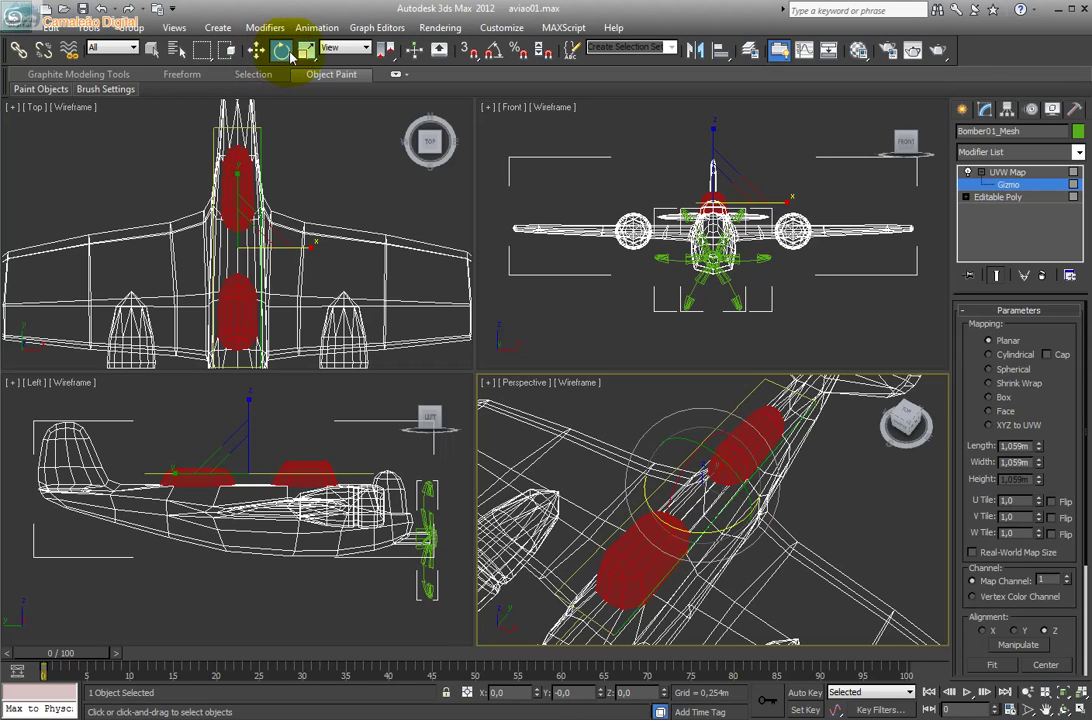
{"action": "left_click", "coordinate": [307, 51]}
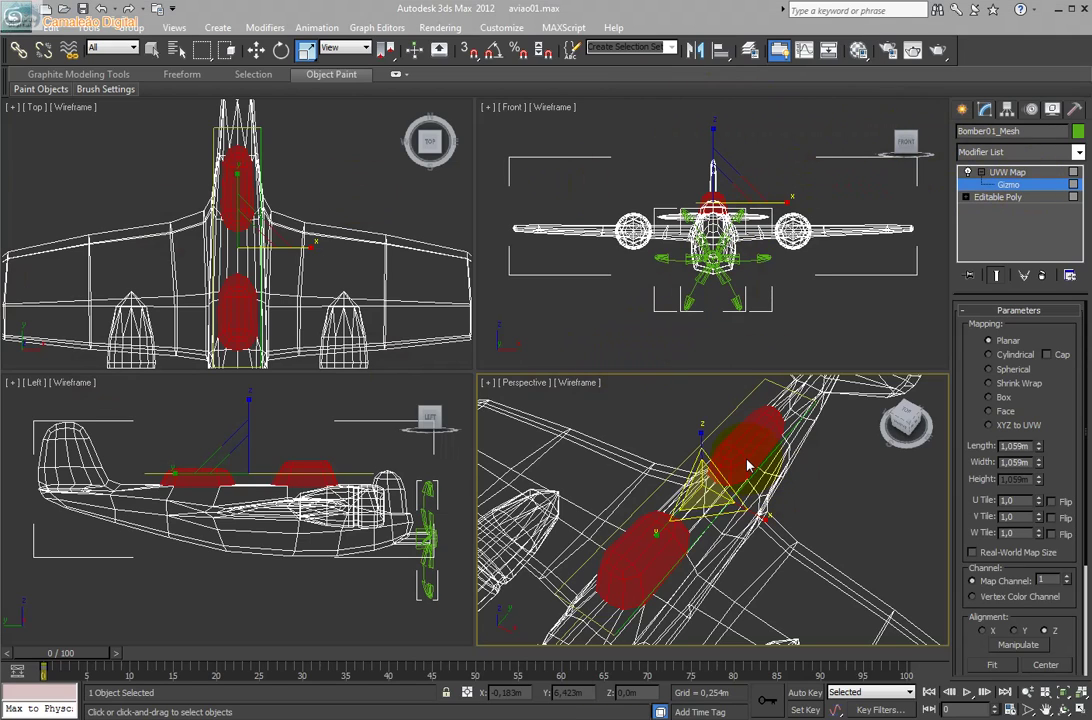
{"action": "left_click", "coordinate": [257, 51]}
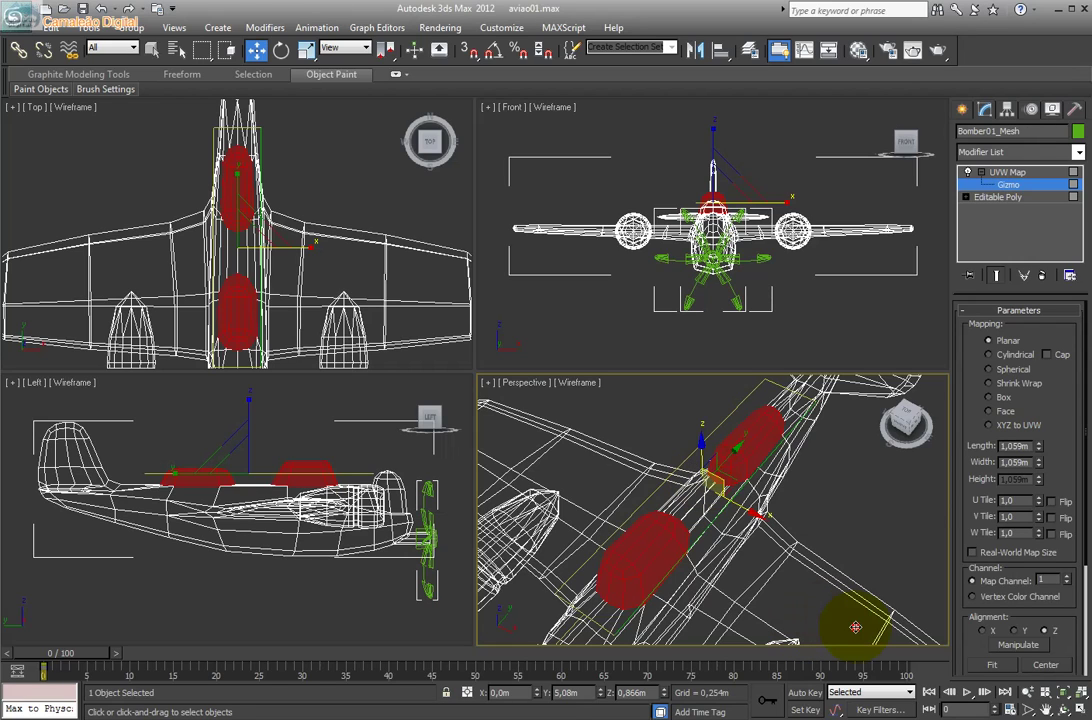
{"action": "key", "text": "ctrl+z"}
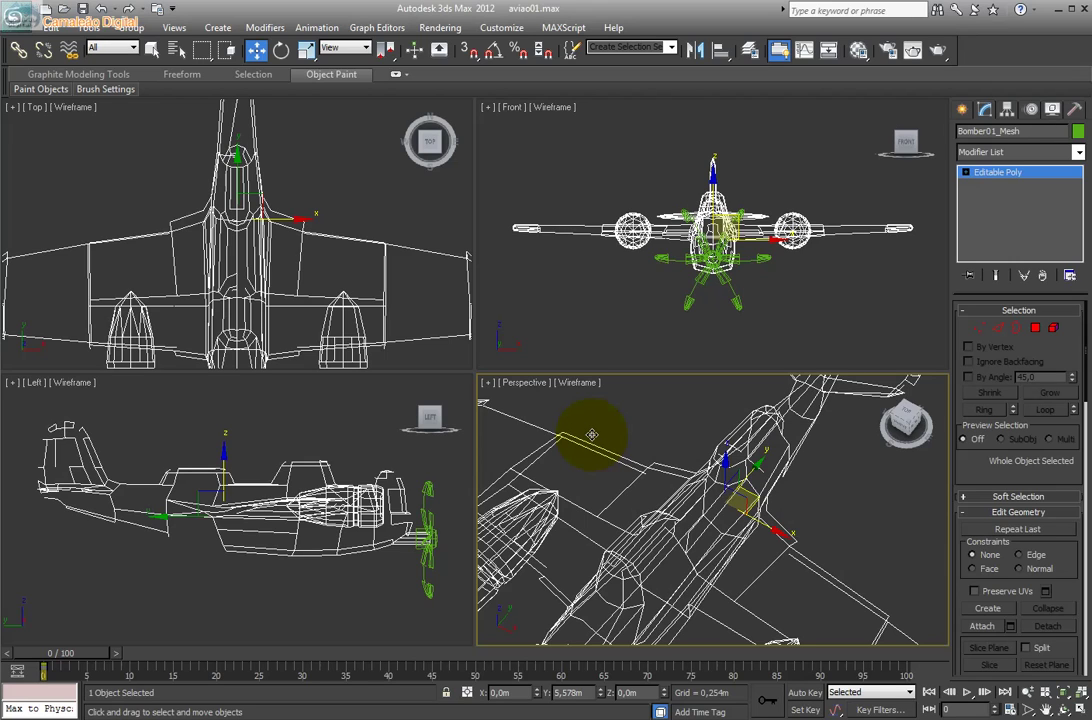
In Polygon mode, box-select both engine nacelles in the Top view and maximize it.
{"action": "left_click", "coordinate": [1035, 327]}
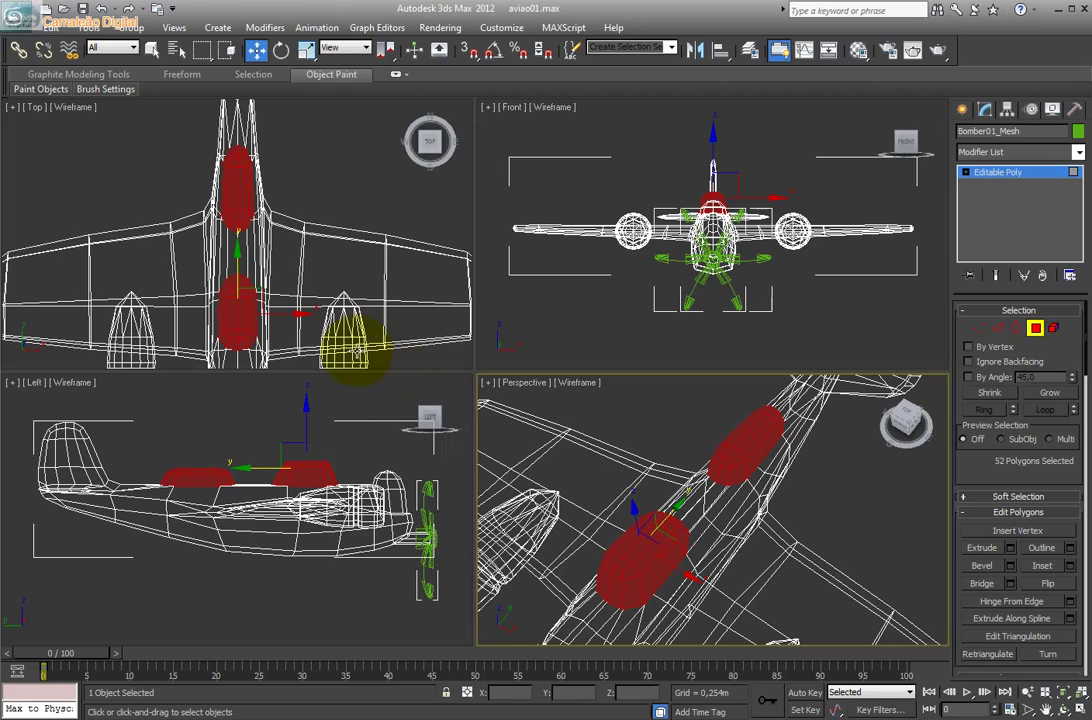
{"action": "left_click", "coordinate": [347, 350]}
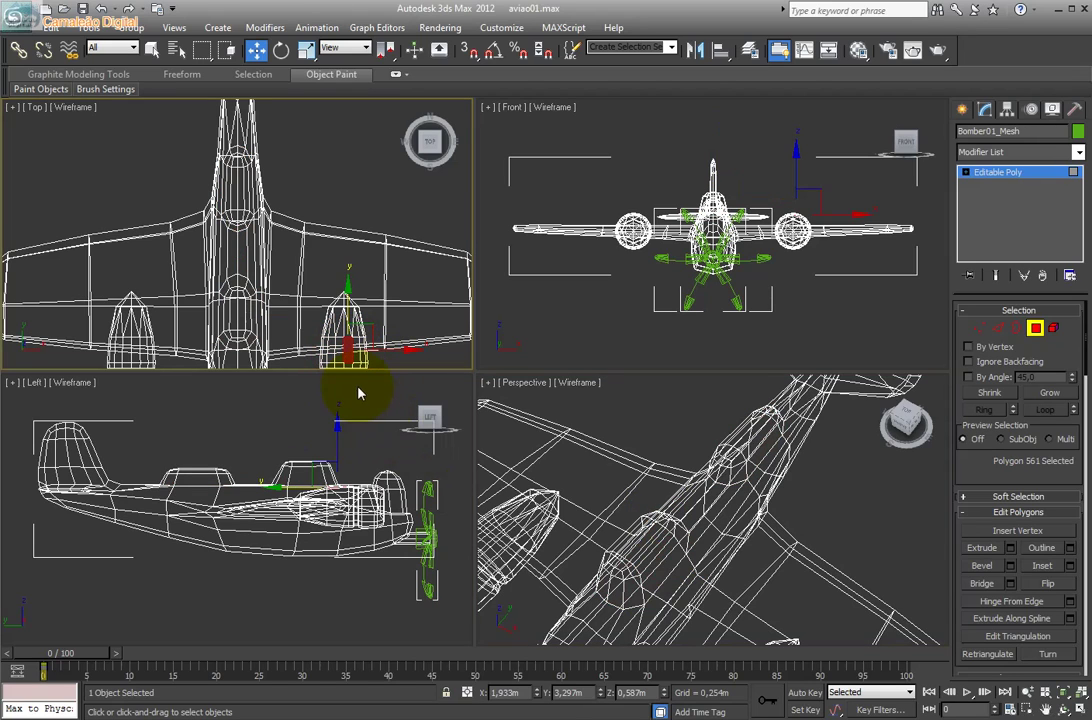
{"action": "key", "text": "alt+ctrl+z"}
{"action": "left_click_drag", "start_coordinate": [340, 321], "coordinate": [270, 308]}
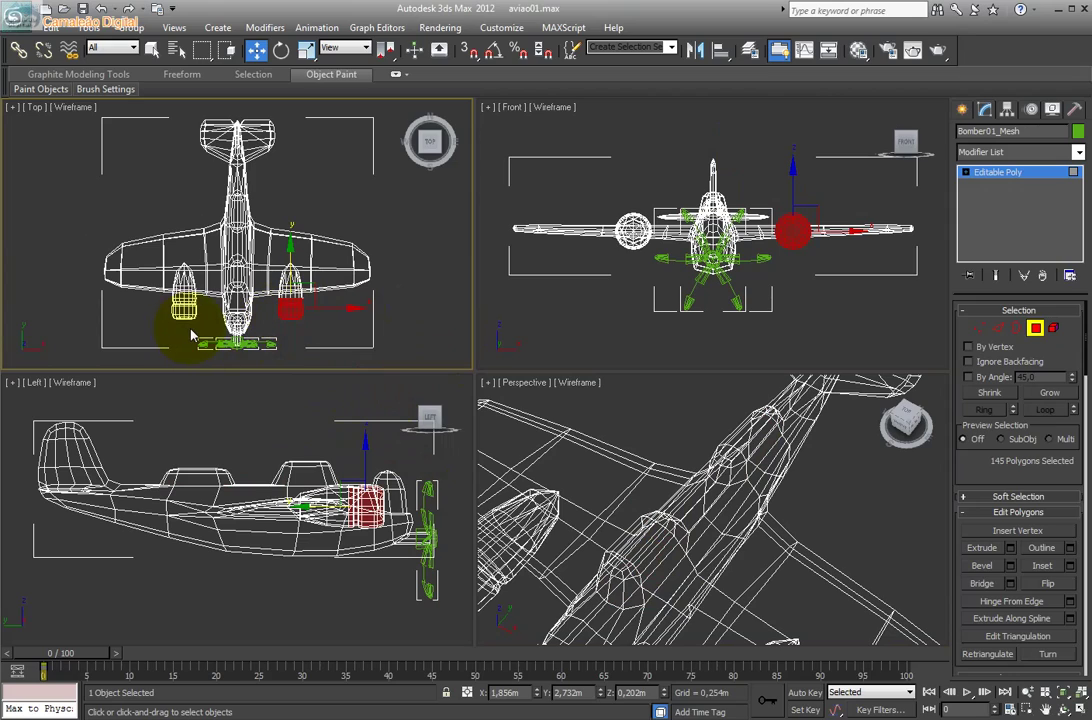
{"action": "left_click_drag", "start_coordinate": [205, 326], "coordinate": [157, 308]}
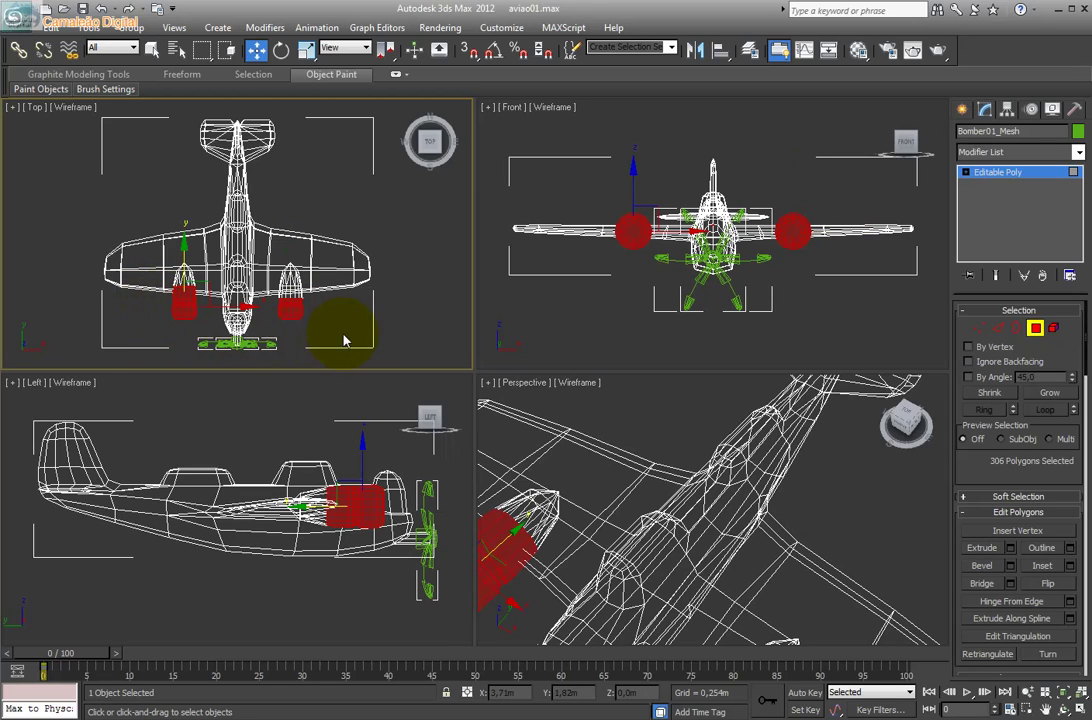
{"action": "key", "text": "alt+w"}
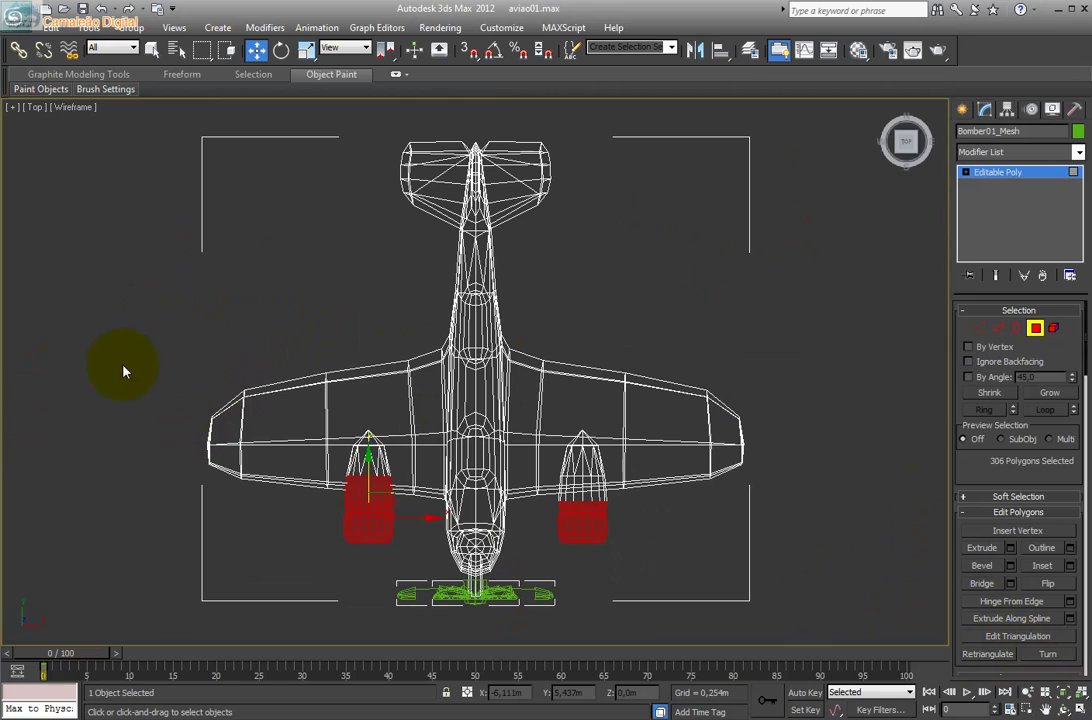
Select the left, then right, wing and engine polygons, and finally clear the selection.
{"action": "left_click", "coordinate": [324, 553]}
{"action": "left_click_drag", "start_coordinate": [341, 561], "coordinate": [398, 427]}
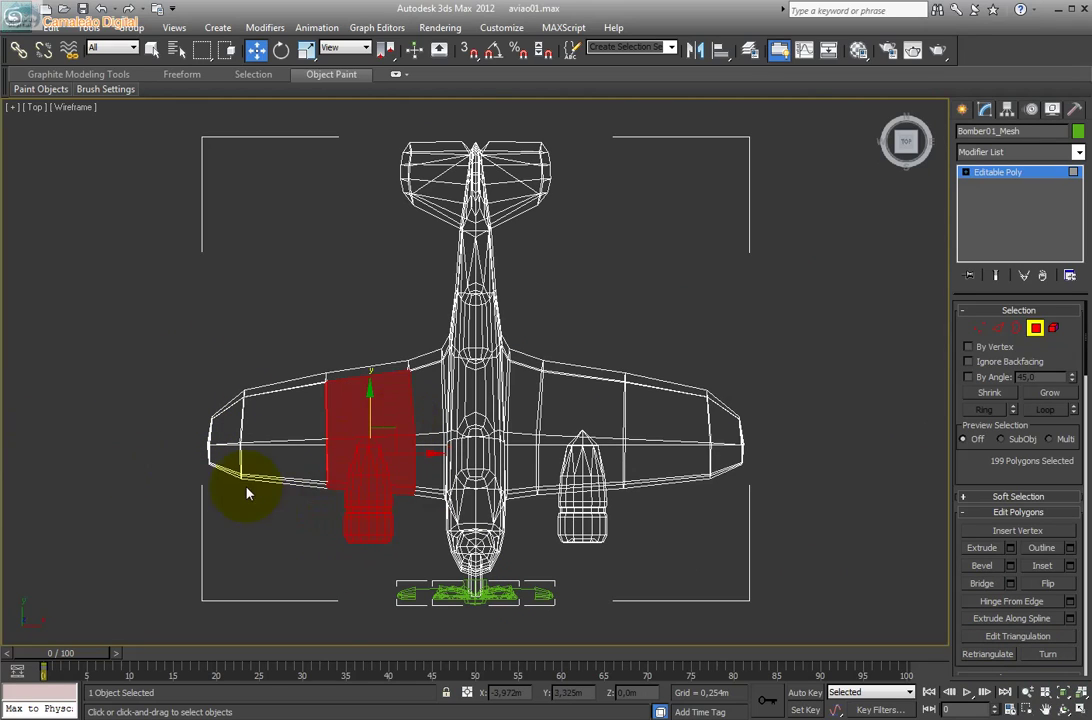
{"action": "left_click", "coordinate": [630, 568]}
{"action": "left_click_drag", "start_coordinate": [597, 556], "coordinate": [552, 428]}
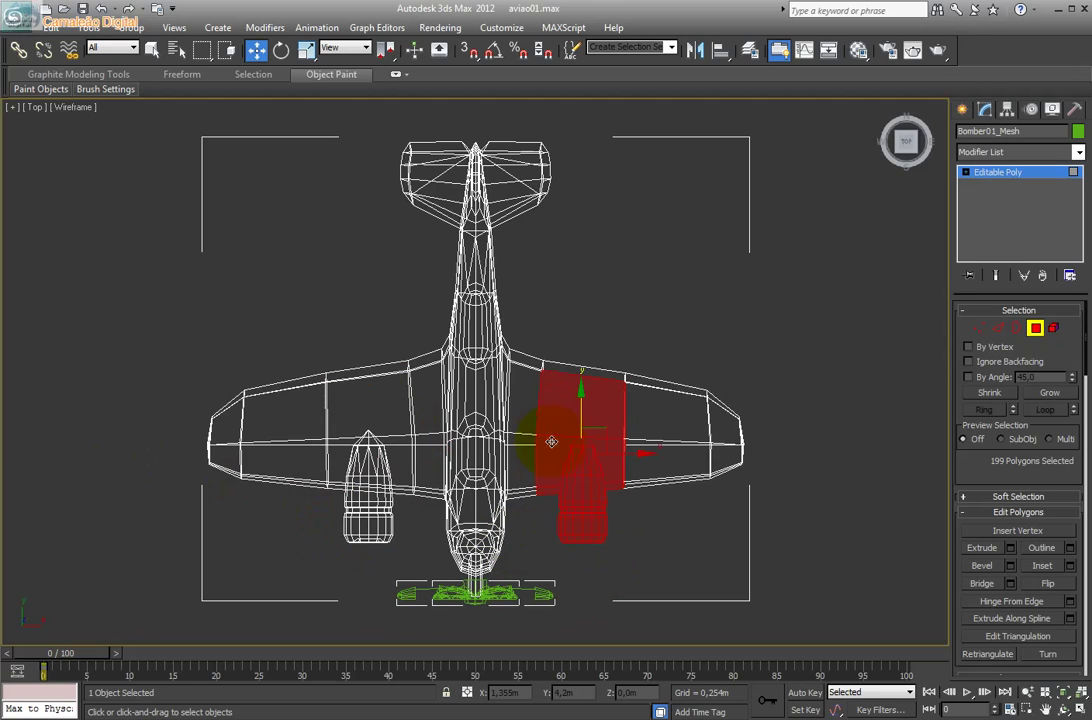
{"action": "left_click", "coordinate": [292, 547]}
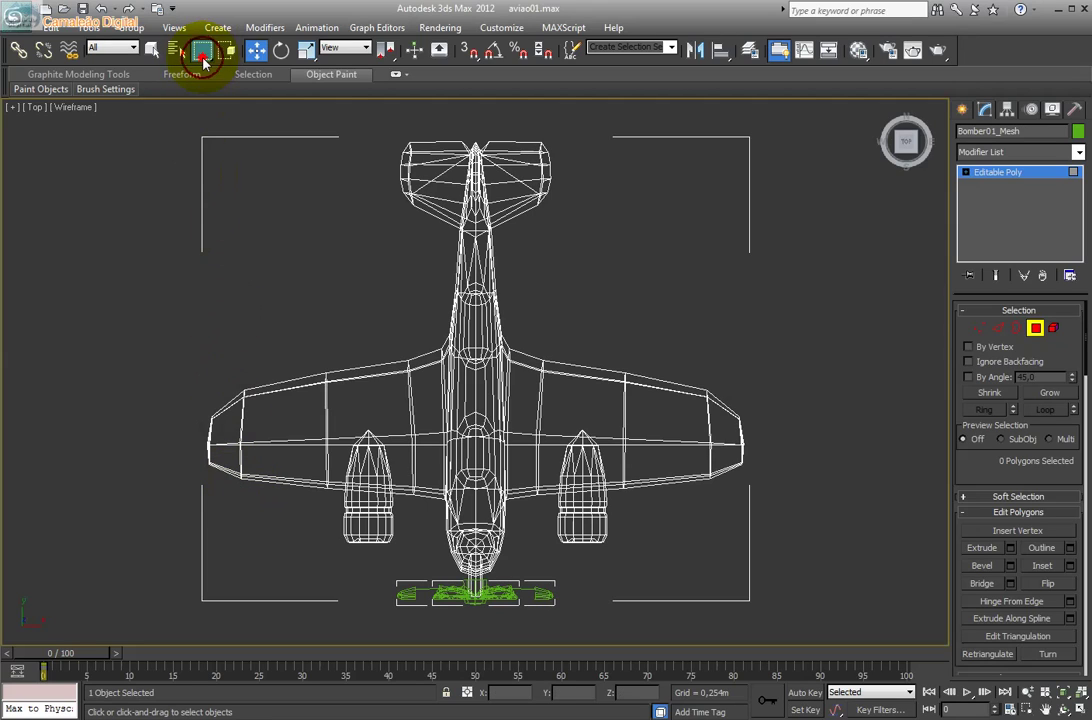
Switch to Paint Selection Region, restore the four viewports, and paint-select 42 polygons on the left engine nacelle.
{"action": "left_click_drag", "start_coordinate": [201, 50], "coordinate": [201, 172]}
{"action": "left_click_drag", "start_coordinate": [202, 50], "coordinate": [208, 170]}
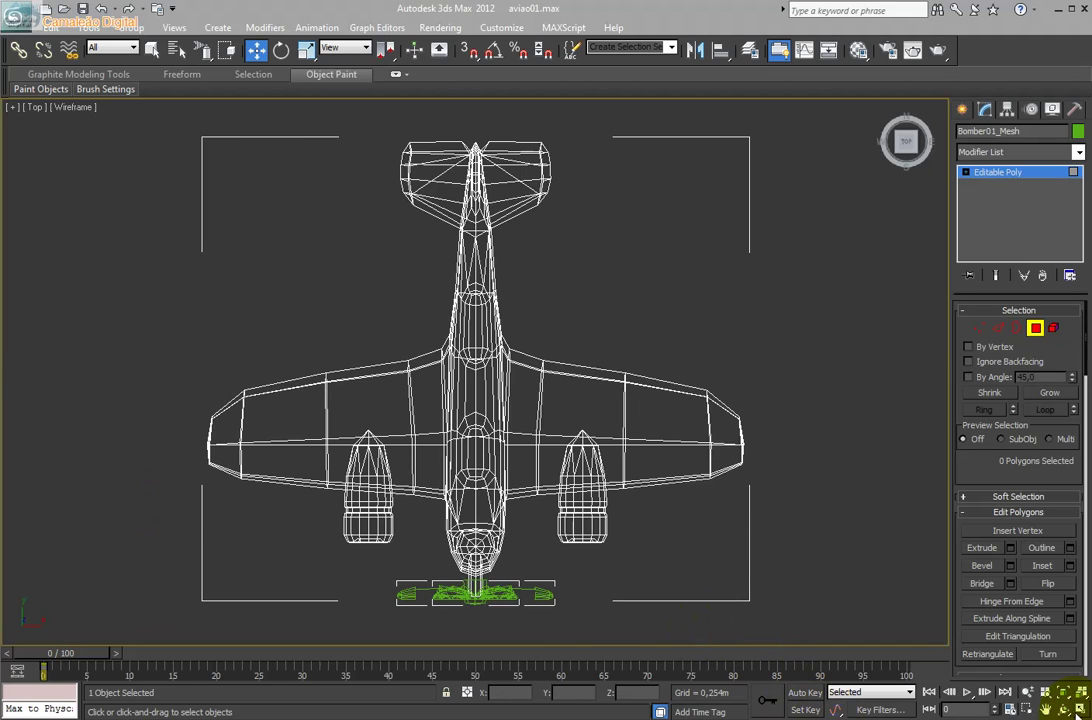
{"action": "key", "text": "alt+w"}
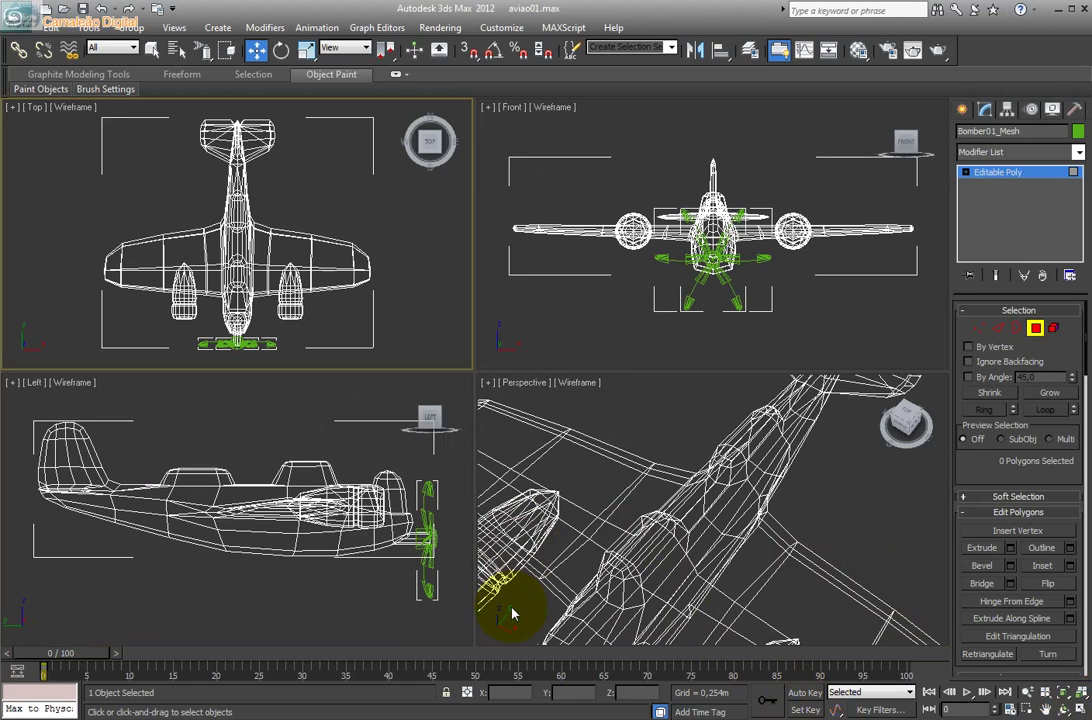
{"action": "left_click", "coordinate": [526, 606]}
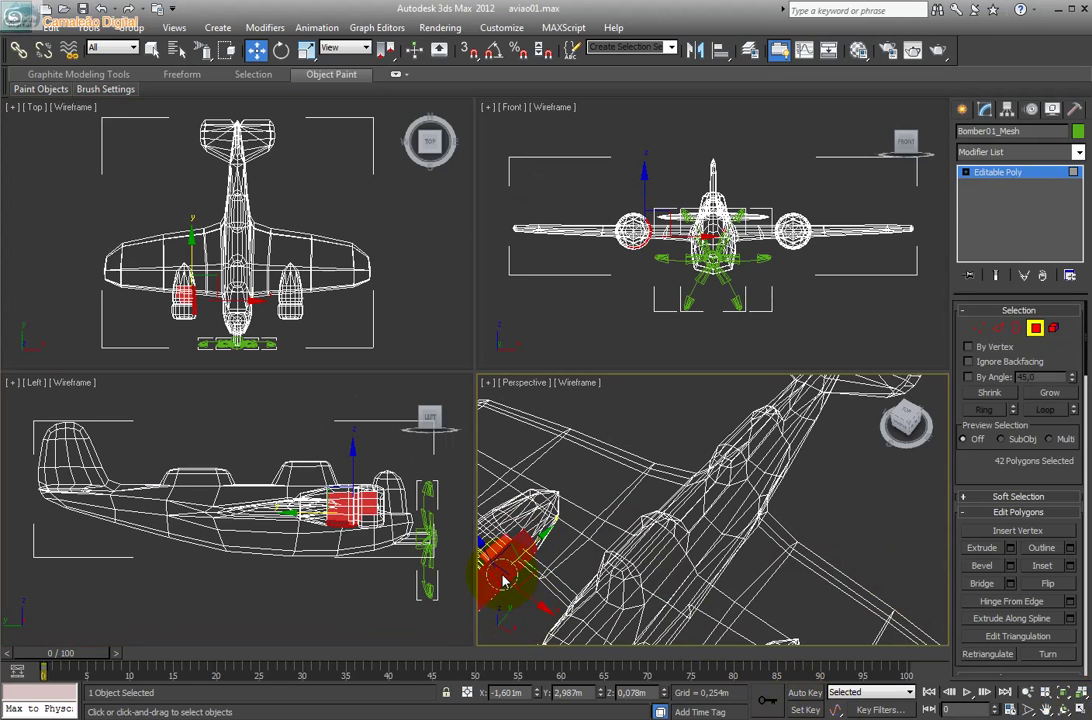
Paint more nacelle polygons into the selection, then maximize Perspective and pan to the engine nacelles.
{"action": "left_click_drag", "start_coordinate": [500, 580], "coordinate": [495, 560], "text": "ctrl"}
{"action": "left_click", "coordinate": [1080, 709]}
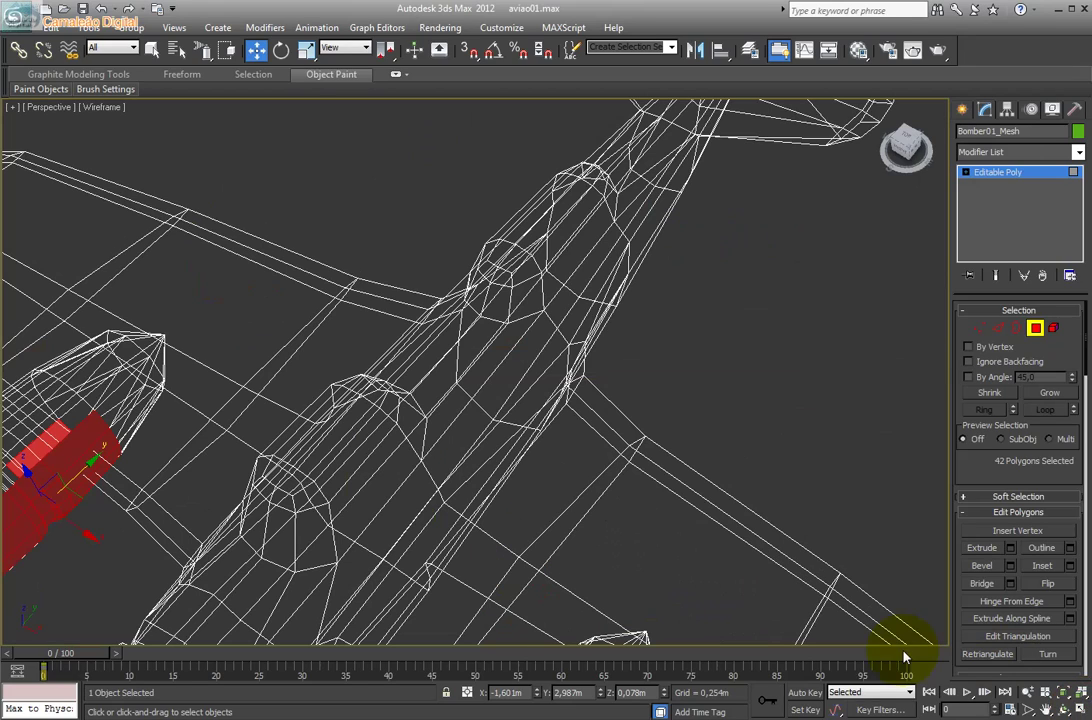
{"action": "left_click", "coordinate": [1046, 709]}
{"action": "mouse_move", "coordinate": [495, 420]}
{"action": "left_mouse_down"}
{"action": "mouse_move", "coordinate": [548, 347]}
{"action": "mouse_move", "coordinate": [626, 298]}
{"action": "left_mouse_up"}
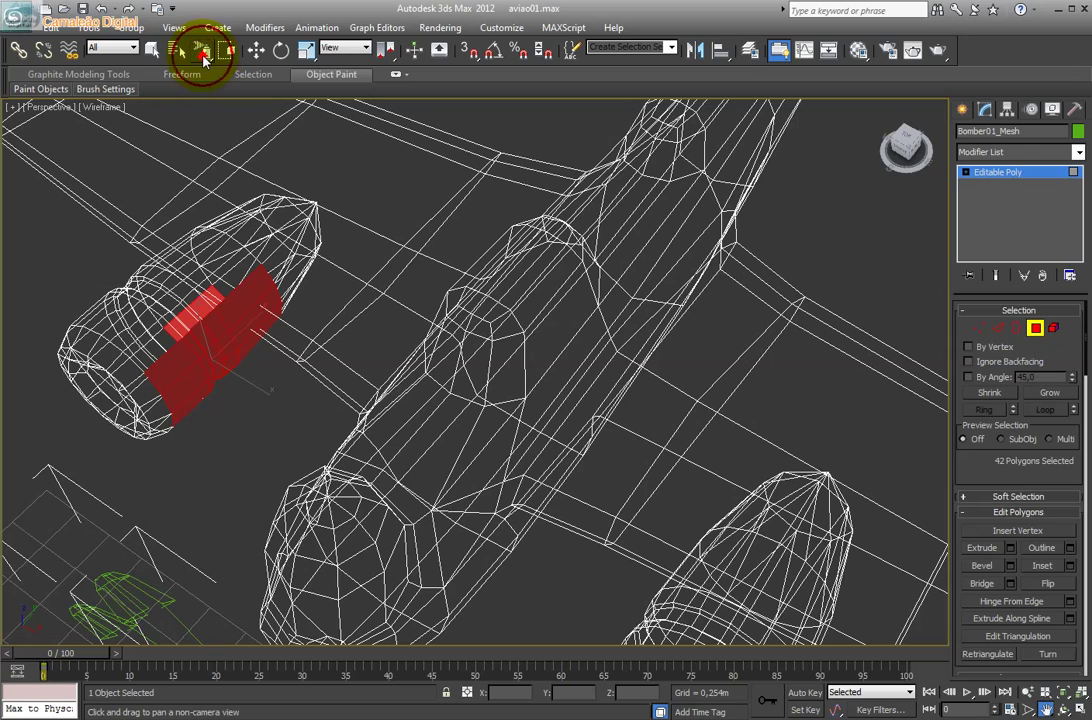
Paint-select the ring of polygons at the nacelle's end, reaching 87 polygons.
{"action": "mouse_move", "coordinate": [200, 50]}
{"action": "left_mouse_down"}
{"action": "mouse_move", "coordinate": [212, 148]}
{"action": "mouse_move", "coordinate": [204, 171]}
{"action": "left_mouse_up"}
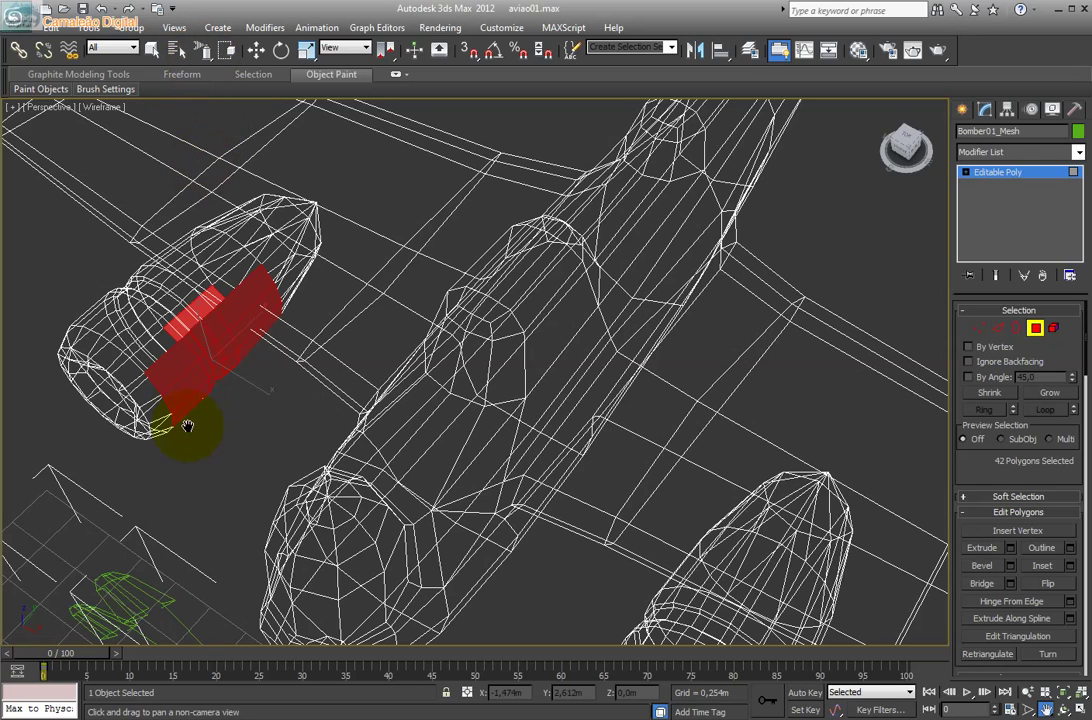
{"action": "left_click", "coordinate": [257, 49]}
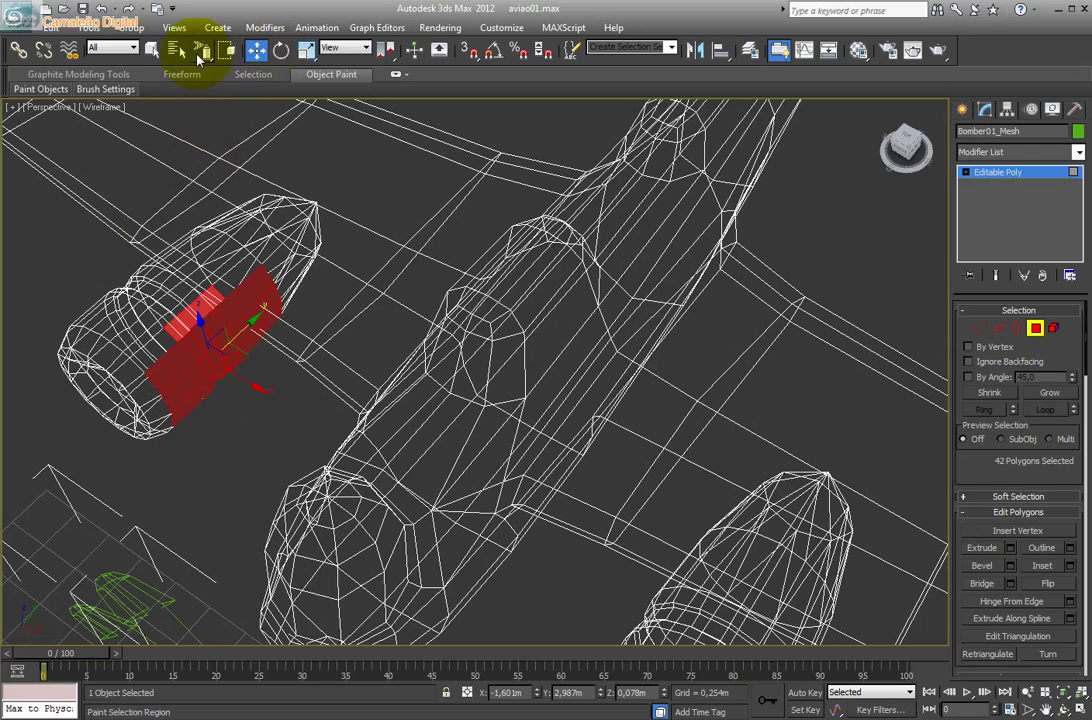
{"action": "left_click_drag", "start_coordinate": [204, 49], "coordinate": [195, 160]}
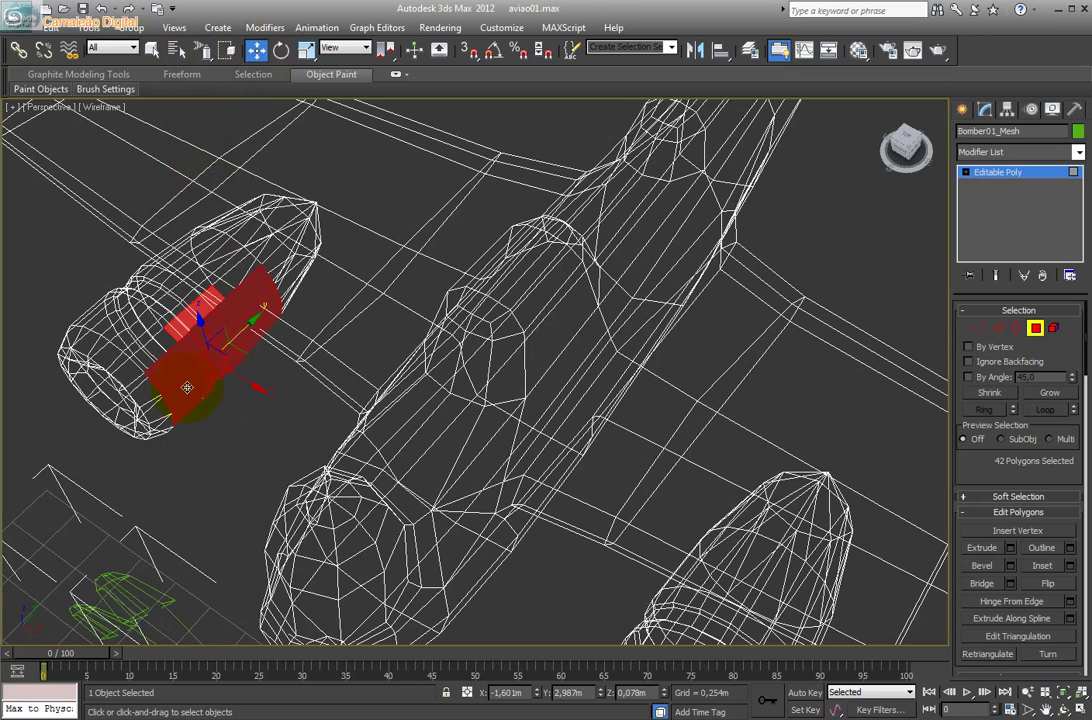
{"action": "mouse_move", "coordinate": [184, 481]}
{"action": "left_mouse_down"}
{"action": "mouse_move", "coordinate": [84, 381]}
{"action": "mouse_move", "coordinate": [213, 410]}
{"action": "mouse_move", "coordinate": [216, 432]}
{"action": "mouse_move", "coordinate": [145, 340]}
{"action": "left_mouse_up"}
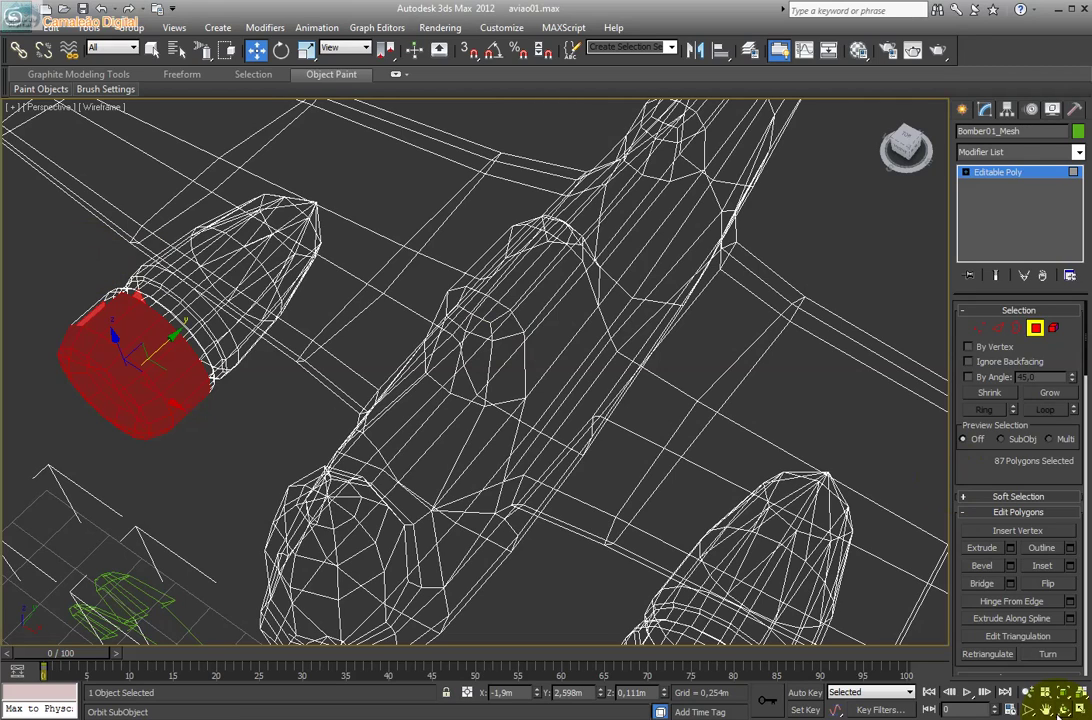
Orbit to the plane's front, centre the selected engine part, and reset the paint selection region type.
{"action": "left_click", "coordinate": [1062, 710]}
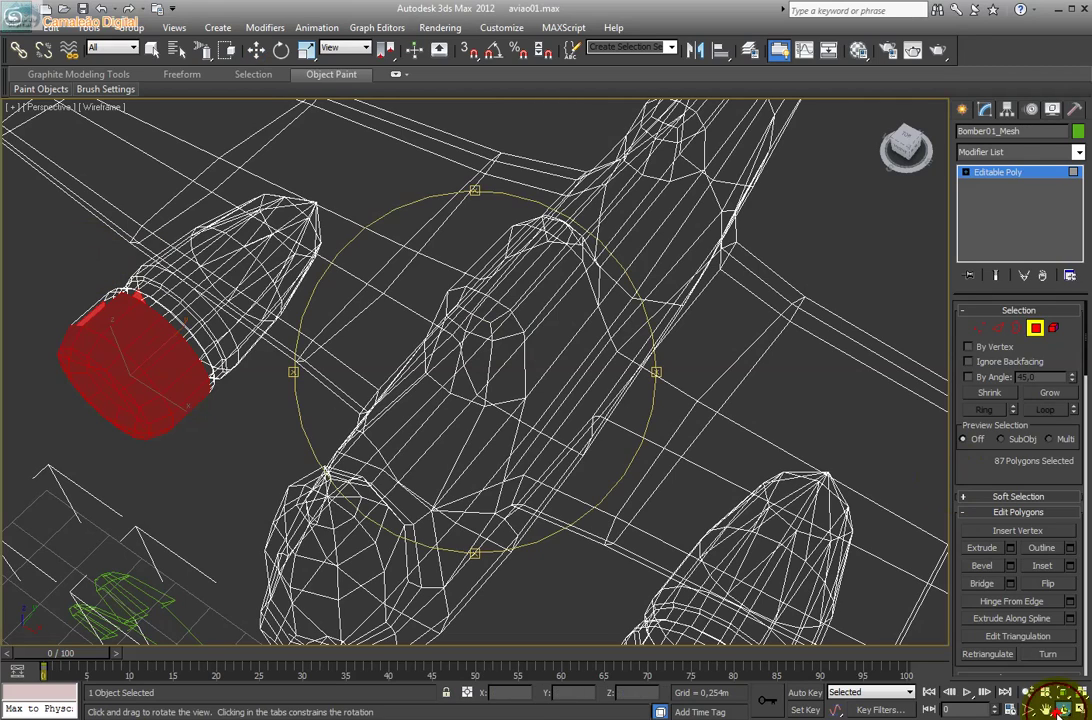
{"action": "mouse_move", "coordinate": [453, 446]}
{"action": "left_mouse_down"}
{"action": "mouse_move", "coordinate": [361, 419]}
{"action": "mouse_move", "coordinate": [417, 390]}
{"action": "mouse_move", "coordinate": [436, 358]}
{"action": "mouse_move", "coordinate": [505, 370]}
{"action": "mouse_move", "coordinate": [568, 414]}
{"action": "mouse_move", "coordinate": [481, 493]}
{"action": "mouse_move", "coordinate": [383, 520]}
{"action": "mouse_move", "coordinate": [439, 439]}
{"action": "mouse_move", "coordinate": [517, 393]}
{"action": "left_mouse_up"}
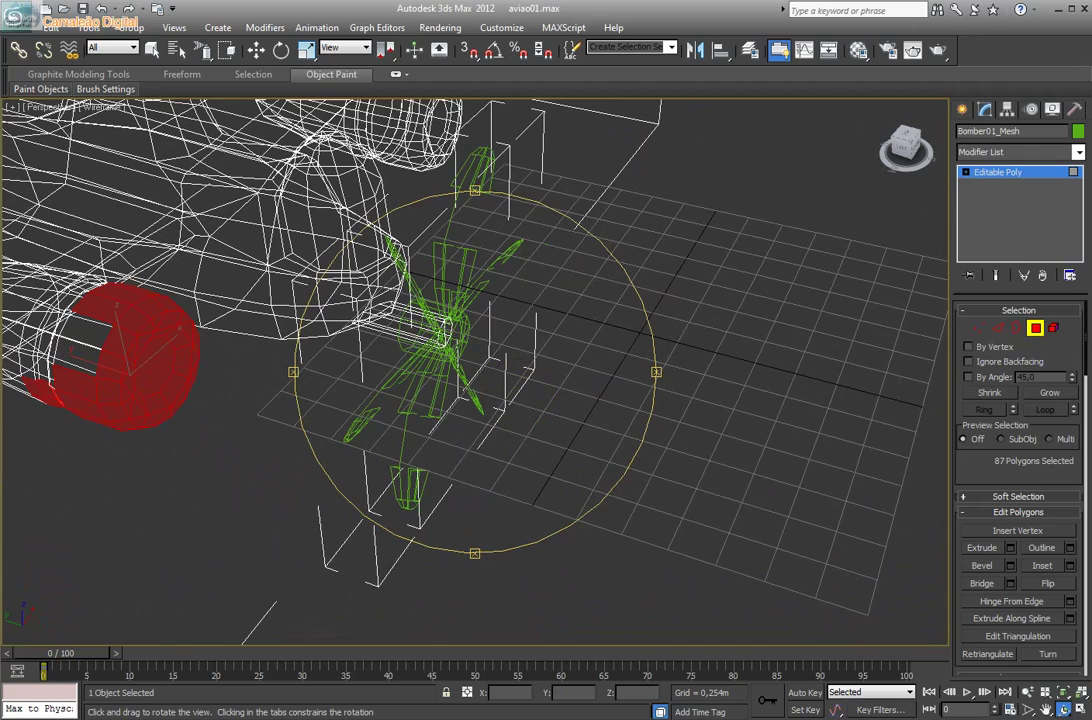
{"action": "left_click", "coordinate": [1047, 709]}
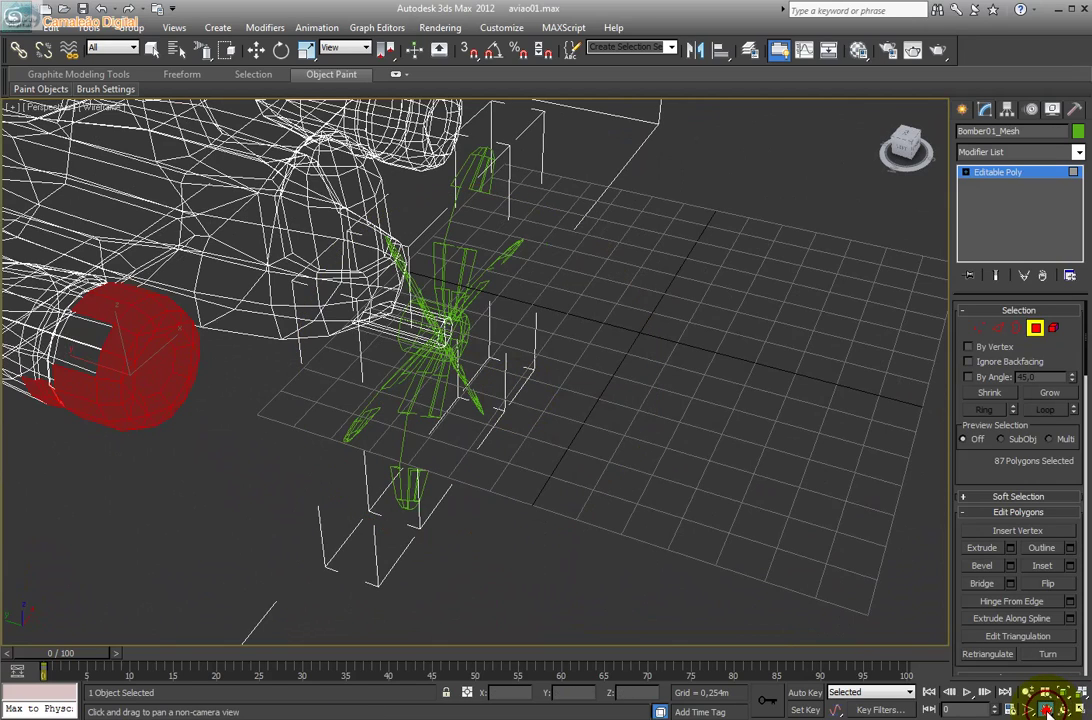
{"action": "left_click_drag", "start_coordinate": [205, 366], "coordinate": [668, 454]}
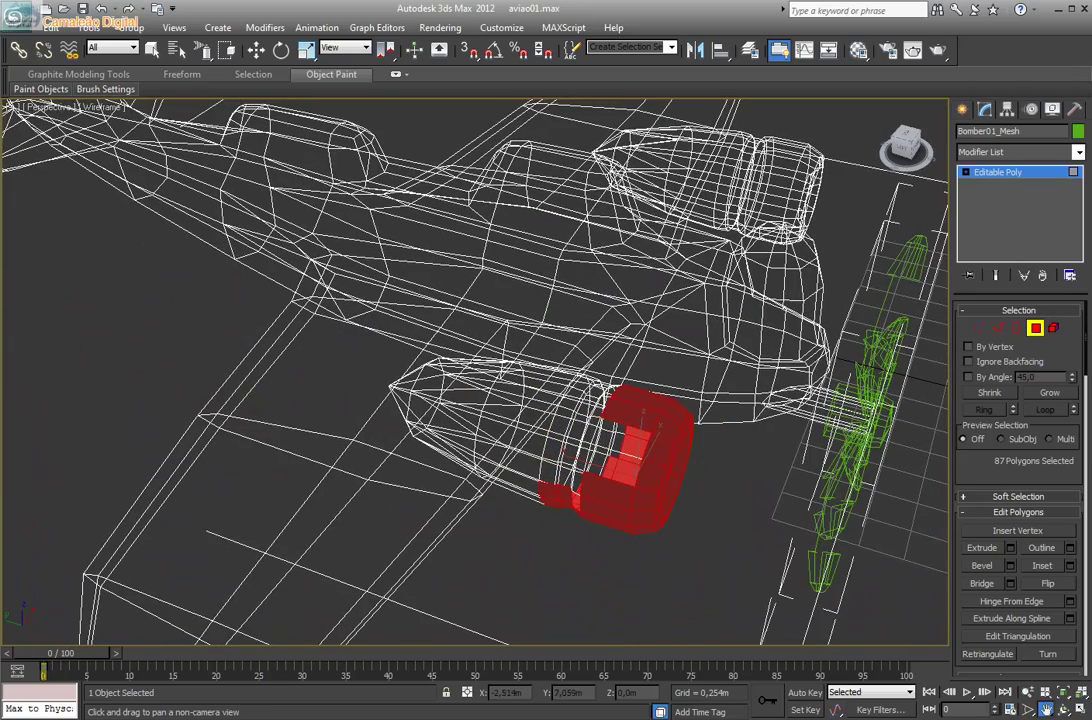
{"action": "left_click", "coordinate": [256, 50]}
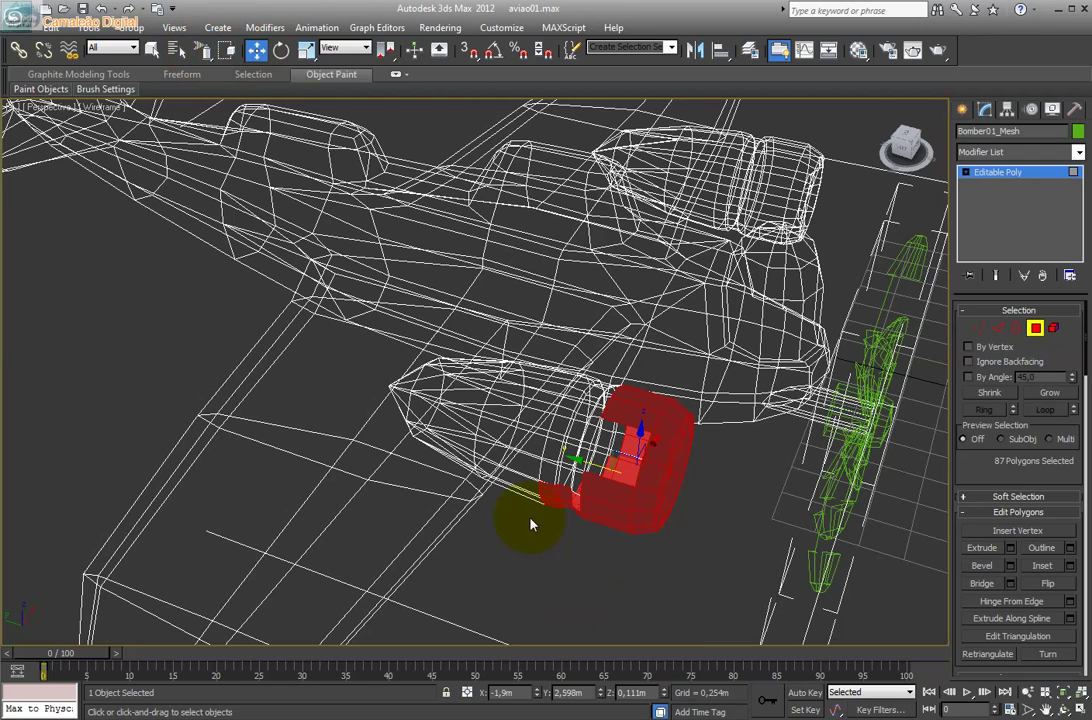
{"action": "left_click_drag", "start_coordinate": [200, 50], "coordinate": [207, 155]}
{"action": "left_click", "coordinate": [249, 56]}
{"action": "scroll", "coordinate": [485, 365], "scroll_direction": "up", "scroll_amount": 2}
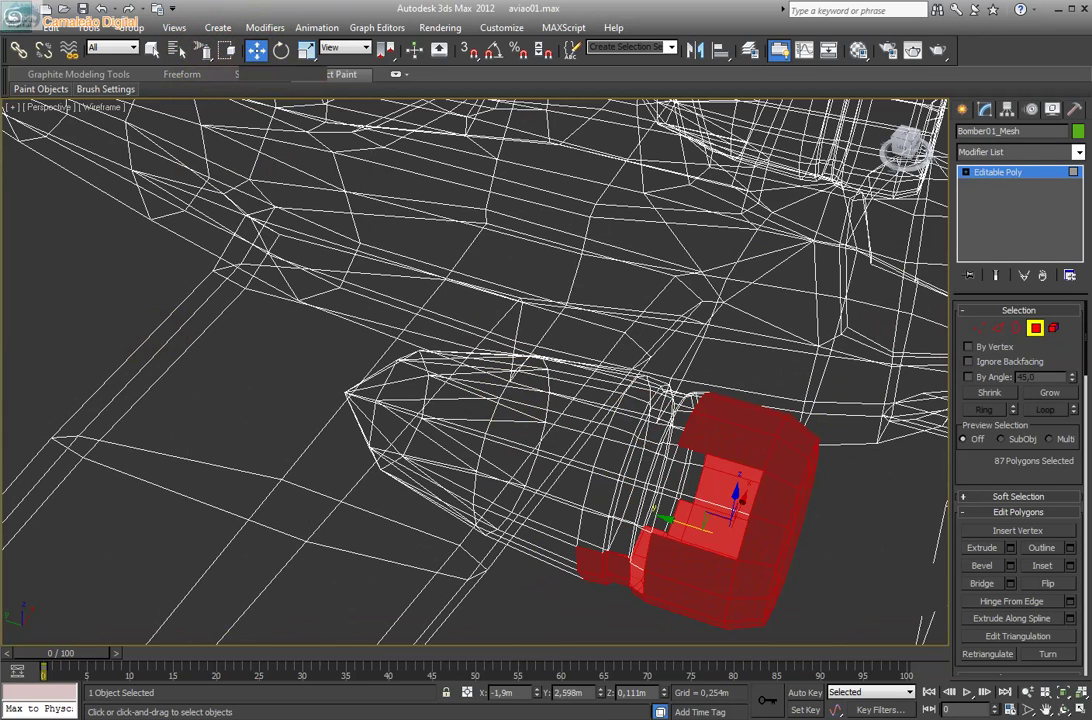
{"action": "key", "text": "q"}
Paint the lower and inner nacelle faces into the selection, undoing the upper strokes, for 103 polygons.
{"action": "left_click_drag", "start_coordinate": [545, 490], "coordinate": [416, 652], "text": "ctrl"}
{"action": "mouse_move", "coordinate": [527, 643]}
{"action": "left_mouse_down", "text": "ctrl"}
{"action": "mouse_move", "coordinate": [602, 468]}
{"action": "mouse_move", "coordinate": [600, 480]}
{"action": "left_mouse_up", "text": "ctrl"}
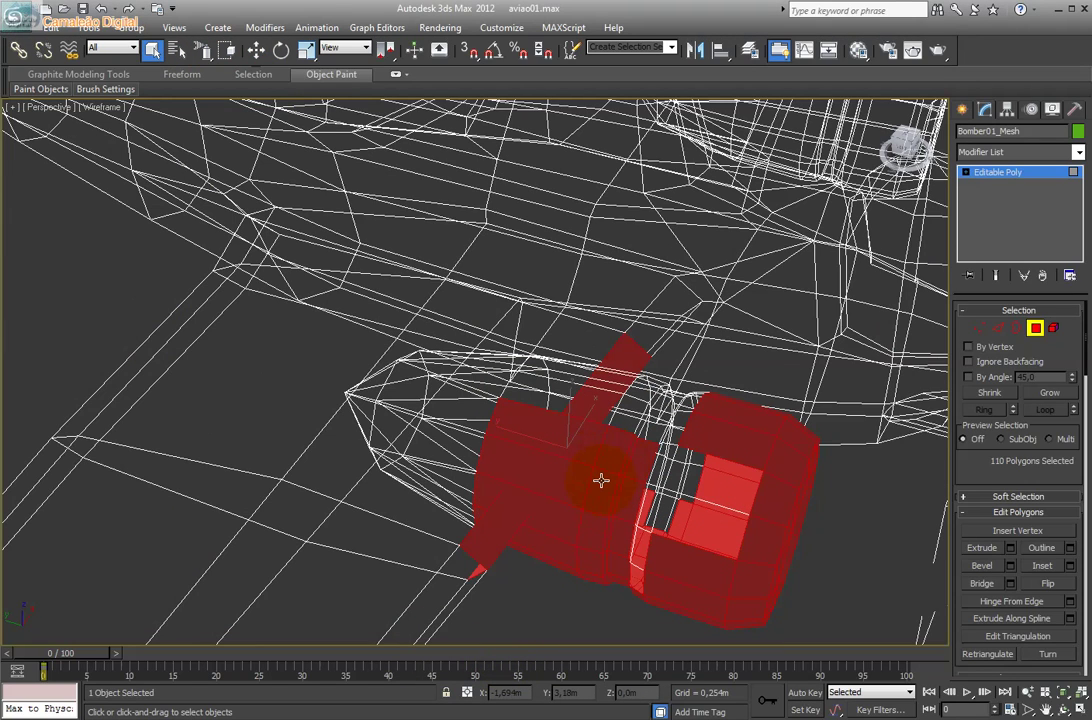
{"action": "key", "text": "ctrl+z"}
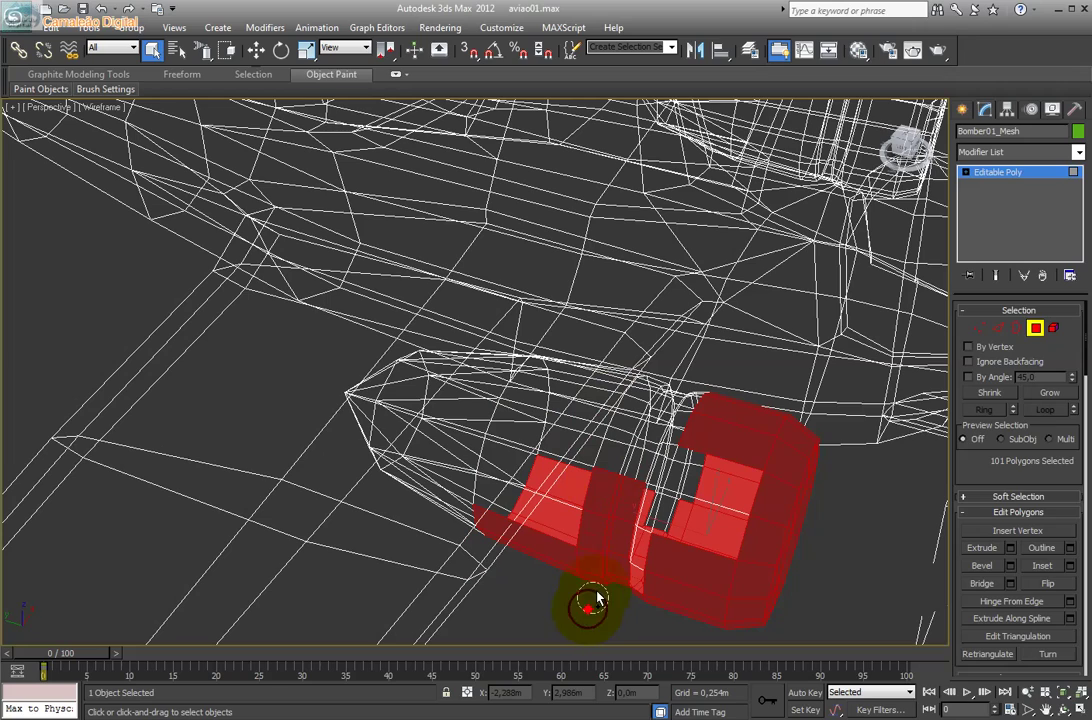
{"action": "left_click_drag", "start_coordinate": [597, 598], "coordinate": [585, 517], "text": "ctrl"}
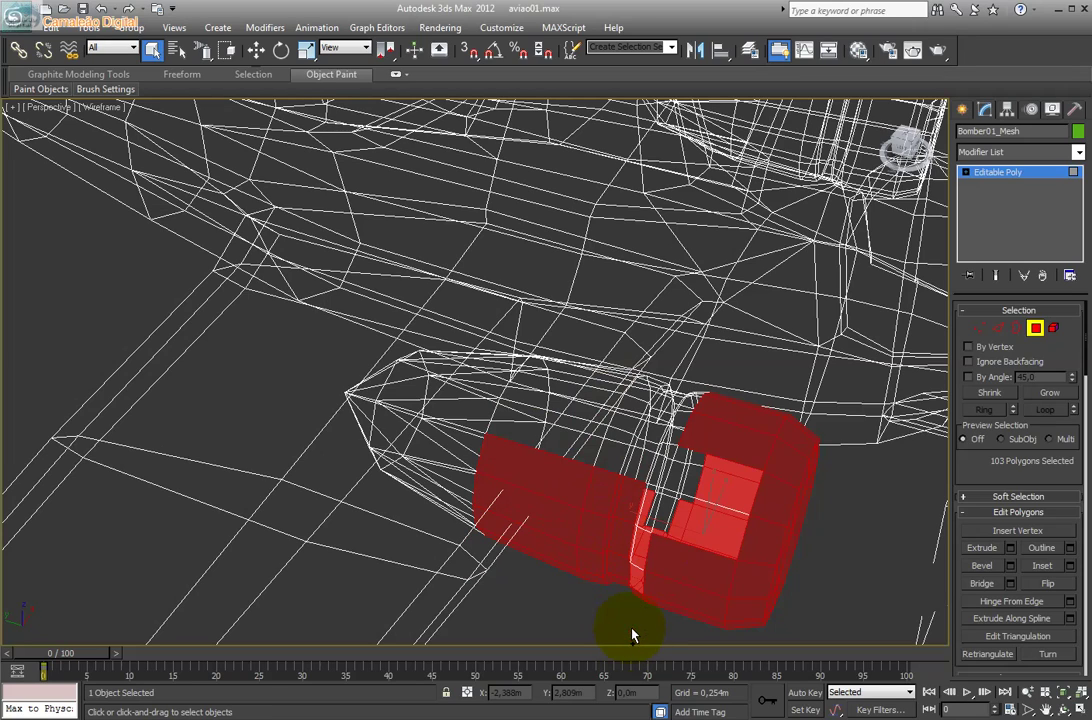
{"action": "left_click_drag", "start_coordinate": [632, 635], "coordinate": [653, 528], "text": "ctrl"}
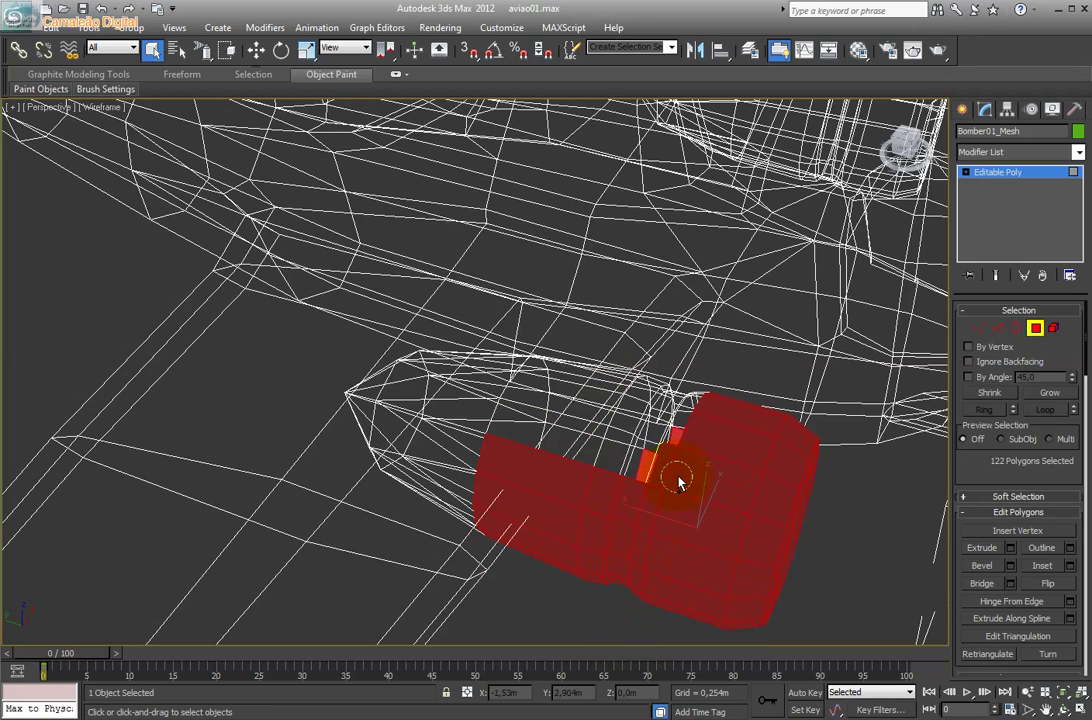
{"action": "left_click_drag", "start_coordinate": [678, 483], "coordinate": [658, 451], "text": "ctrl"}
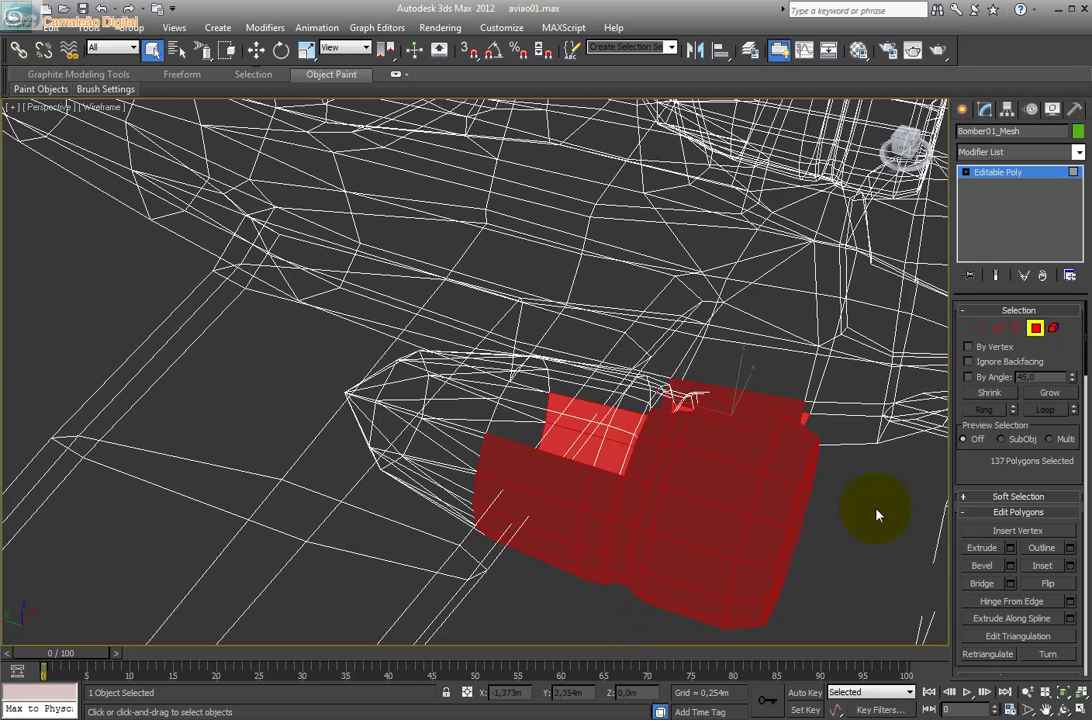
{"action": "middle_click_drag", "start_coordinate": [646, 337], "coordinate": [572, 357], "text": "alt"}
{"action": "key", "text": "ctrl+z"}
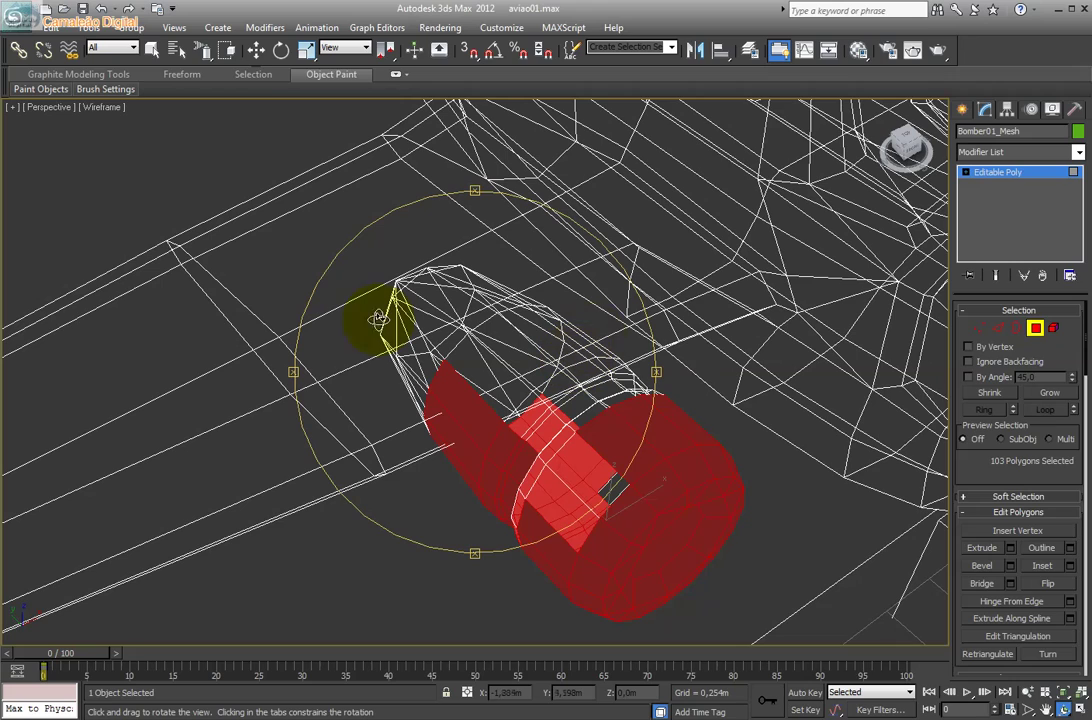
Paint the nacelle's side and upper polygons into the selection.
{"action": "left_click", "coordinate": [256, 50]}
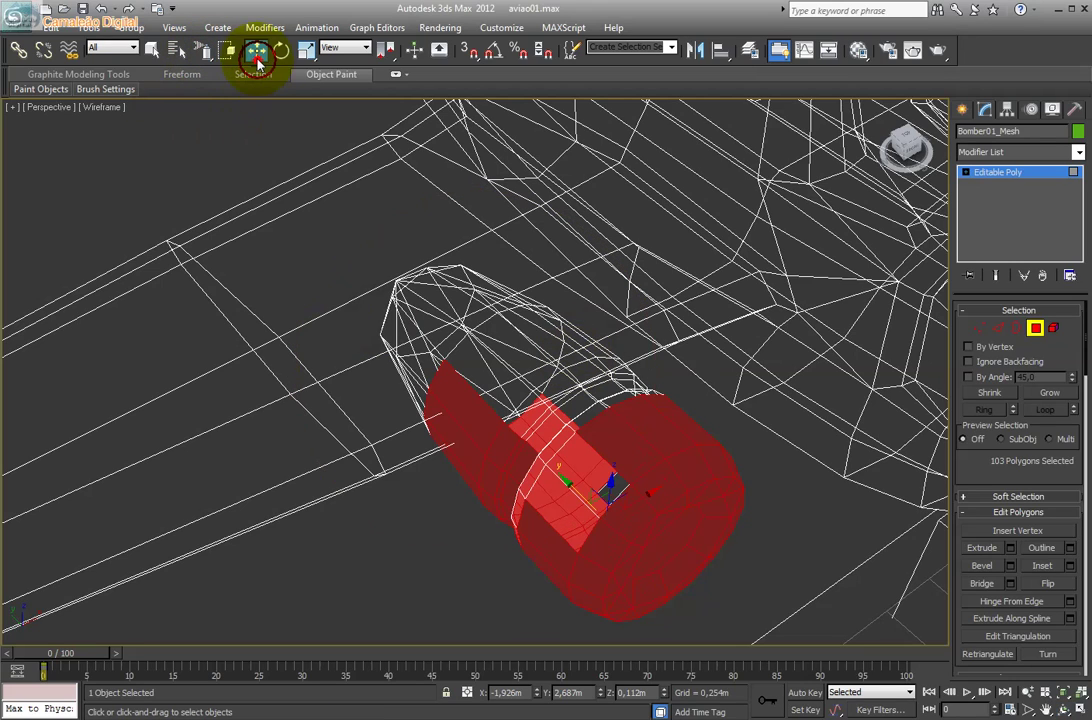
{"action": "left_click_drag", "start_coordinate": [527, 535], "coordinate": [571, 522], "text": "ctrl"}
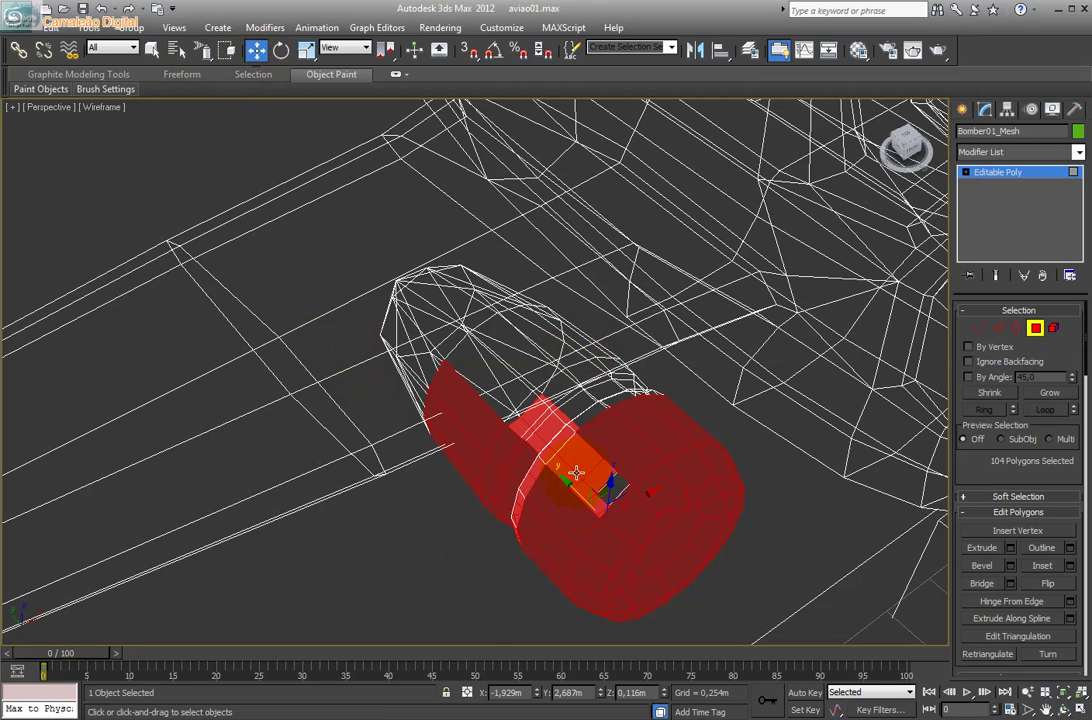
{"action": "mouse_move", "coordinate": [576, 472]}
{"action": "left_mouse_down", "text": "ctrl"}
{"action": "mouse_move", "coordinate": [564, 440]}
{"action": "mouse_move", "coordinate": [354, 221]}
{"action": "left_mouse_up", "text": "ctrl"}
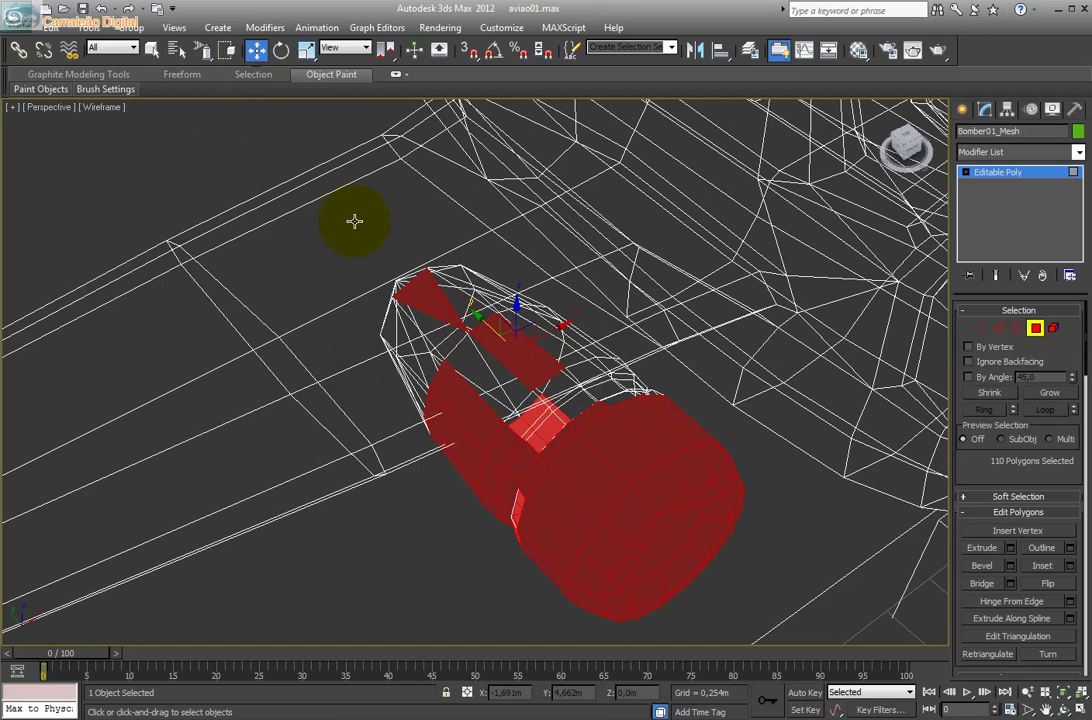
{"action": "left_click_drag", "start_coordinate": [201, 50], "coordinate": [201, 146]}
{"action": "left_click_drag", "start_coordinate": [457, 546], "coordinate": [567, 432], "text": "ctrl"}
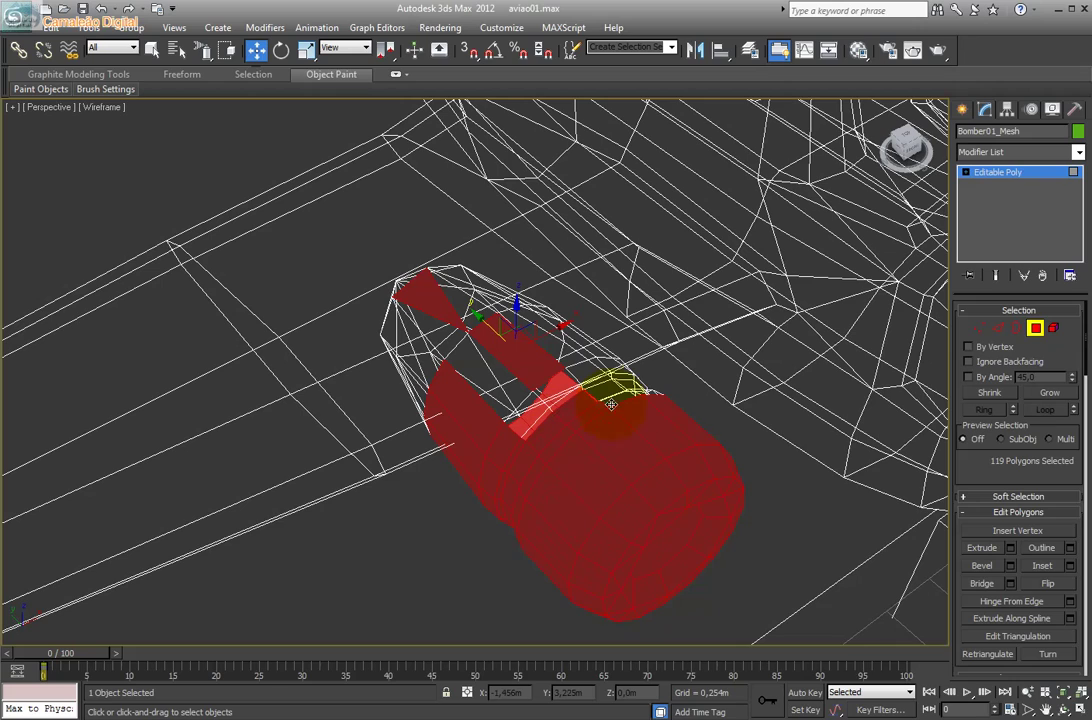
{"action": "left_click_drag", "start_coordinate": [668, 385], "coordinate": [641, 396], "text": "ctrl"}
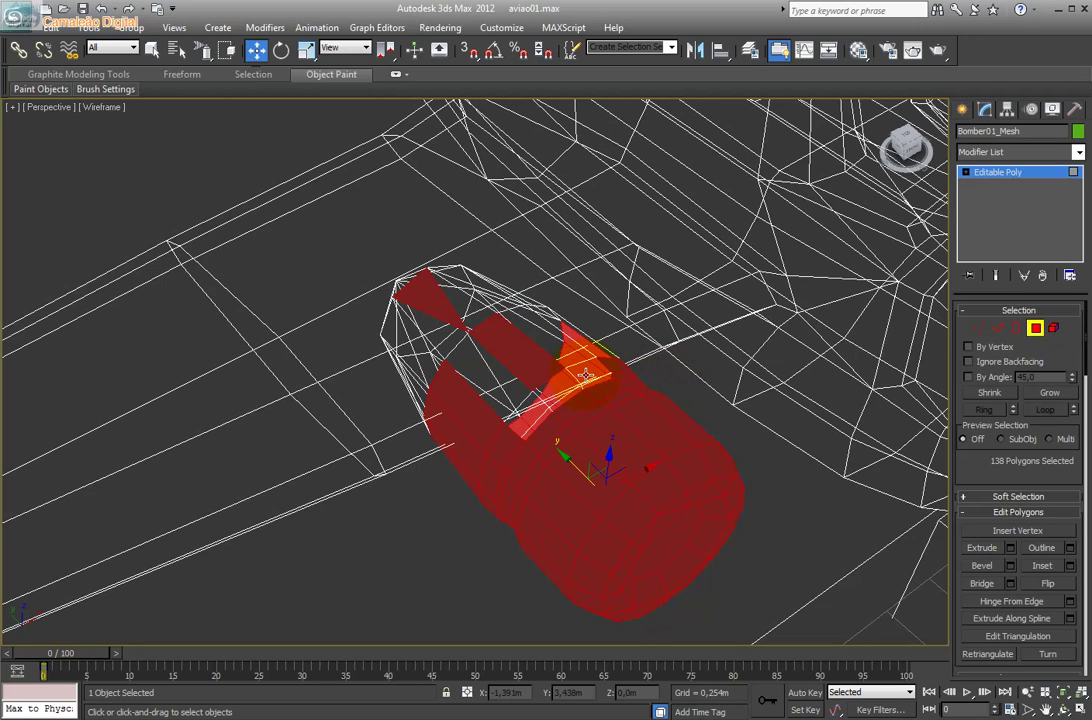
{"action": "mouse_move", "coordinate": [586, 375]}
{"action": "left_mouse_down", "text": "ctrl"}
{"action": "mouse_move", "coordinate": [519, 384]}
{"action": "mouse_move", "coordinate": [575, 390]}
{"action": "mouse_move", "coordinate": [517, 385]}
{"action": "mouse_move", "coordinate": [532, 416]}
{"action": "mouse_move", "coordinate": [593, 388]}
{"action": "mouse_move", "coordinate": [507, 390]}
{"action": "mouse_move", "coordinate": [545, 340]}
{"action": "mouse_move", "coordinate": [463, 290]}
{"action": "mouse_move", "coordinate": [427, 329]}
{"action": "mouse_move", "coordinate": [405, 380]}
{"action": "mouse_move", "coordinate": [437, 337]}
{"action": "left_mouse_up", "text": "ctrl"}
Remove the large wing face and add a nose polygon, reaching 162 polygons.
{"action": "left_click", "coordinate": [417, 376], "text": "alt"}
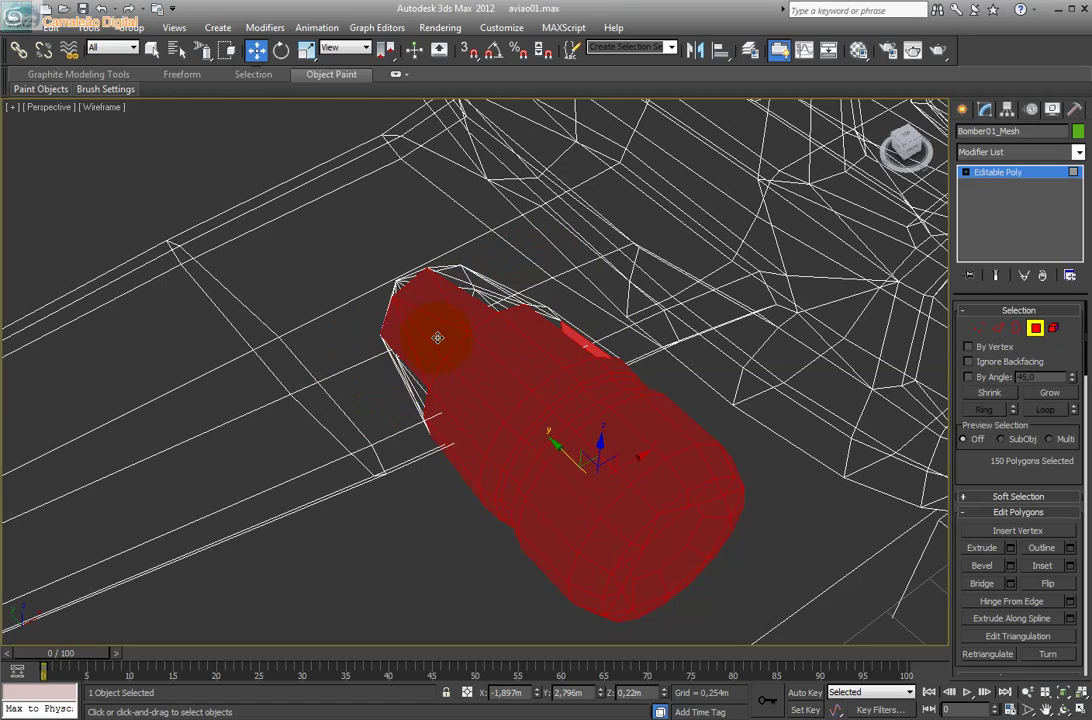
{"action": "left_click_drag", "start_coordinate": [501, 297], "coordinate": [500, 318], "text": "ctrl"}
{"action": "scroll", "coordinate": [500, 318], "scroll_direction": "up", "scroll_amount": 2}
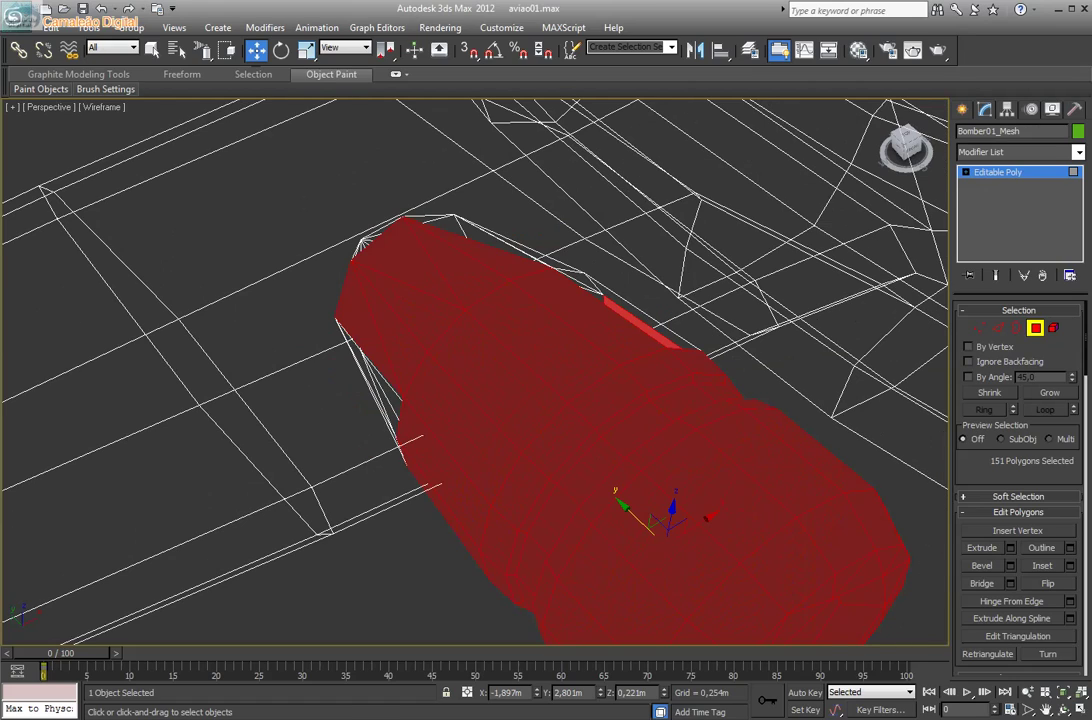
{"action": "key", "text": "ctrl+r"}
{"action": "mouse_move", "coordinate": [524, 402]}
{"action": "left_mouse_down"}
{"action": "mouse_move", "coordinate": [520, 295]}
{"action": "mouse_move", "coordinate": [500, 292]}
{"action": "left_mouse_up"}
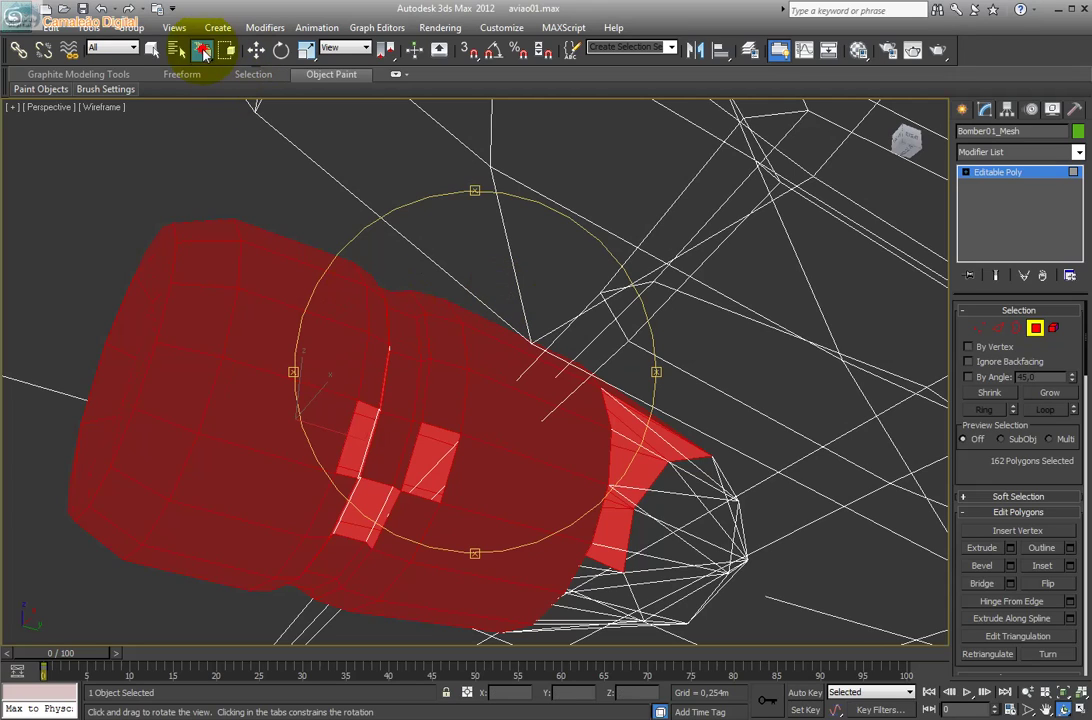
Add the tail-side nacelle polygons while leaving the large tail face unselected.
{"action": "left_click", "coordinate": [256, 50]}
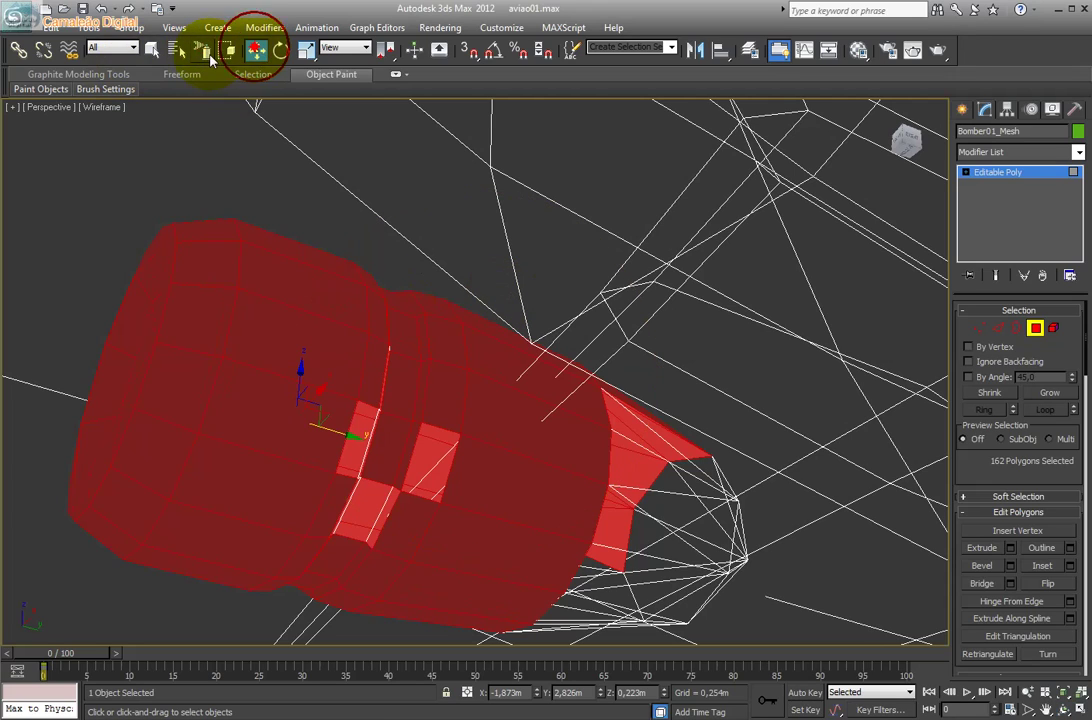
{"action": "left_click", "coordinate": [629, 541], "text": "ctrl"}
{"action": "left_click", "coordinate": [655, 519], "text": "ctrl"}
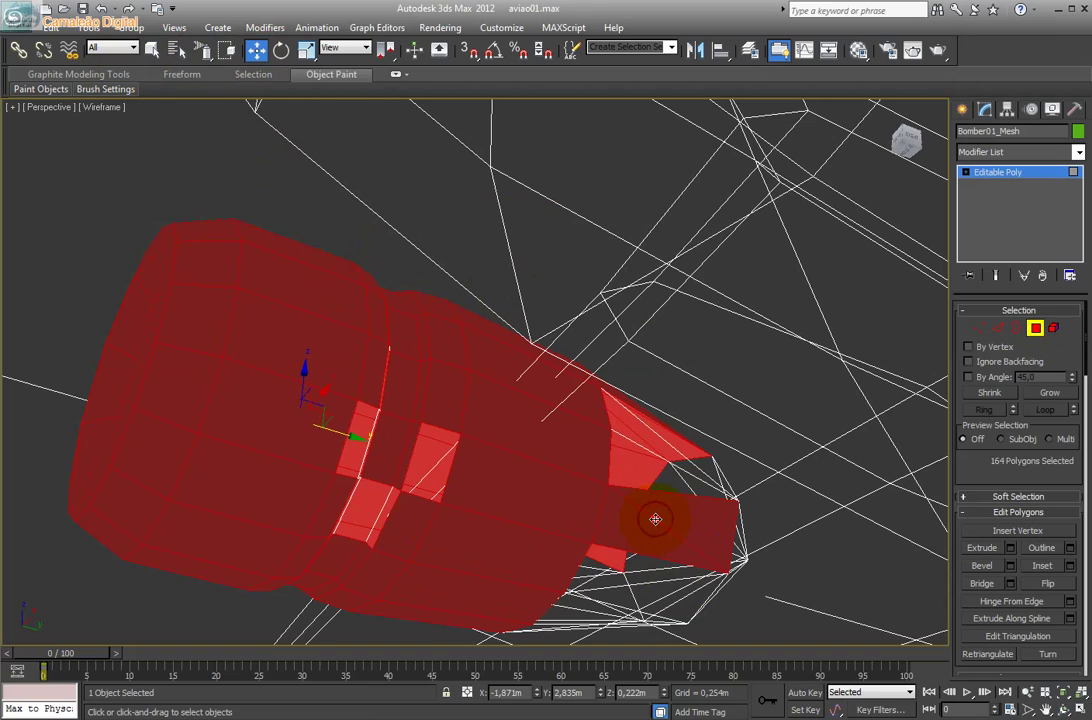
{"action": "left_click", "coordinate": [699, 488], "text": "ctrl"}
{"action": "left_click", "coordinate": [699, 488], "text": "alt"}
{"action": "left_click", "coordinate": [648, 481], "text": "ctrl"}
{"action": "left_click", "coordinate": [643, 478], "text": "alt"}
Add the lower rear polygons to fill the gaps, bringing the selection to 168.
{"action": "left_click", "coordinate": [621, 588], "text": "ctrl"}
{"action": "left_click", "coordinate": [565, 597], "text": "ctrl"}
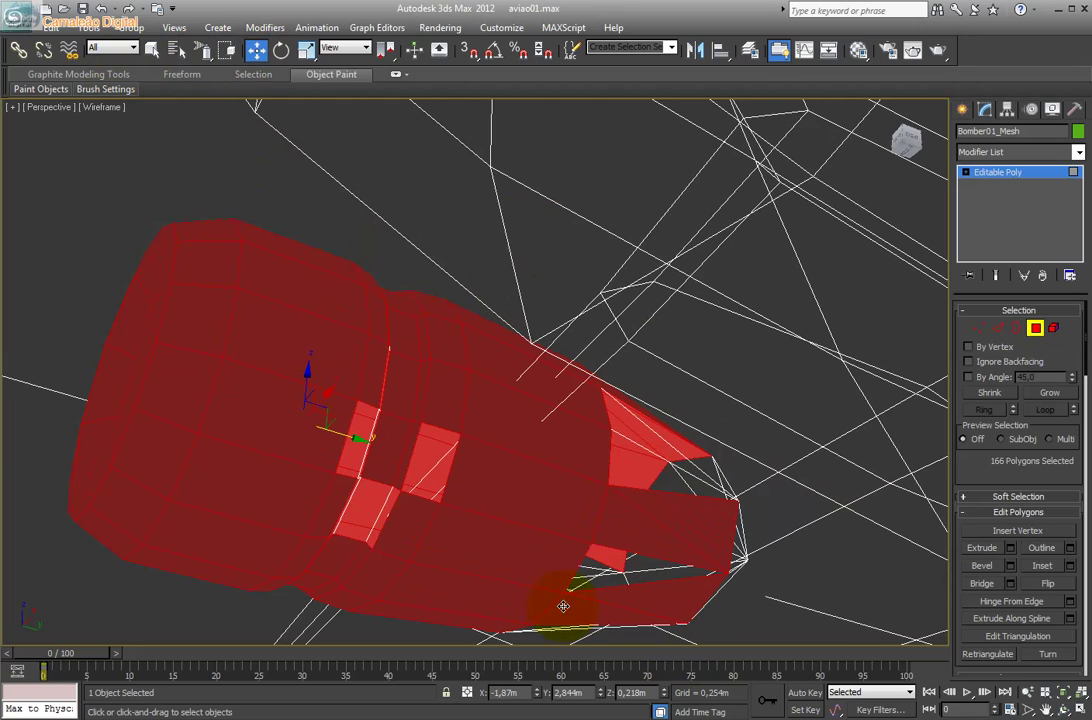
{"action": "left_click", "coordinate": [581, 582], "text": "ctrl"}
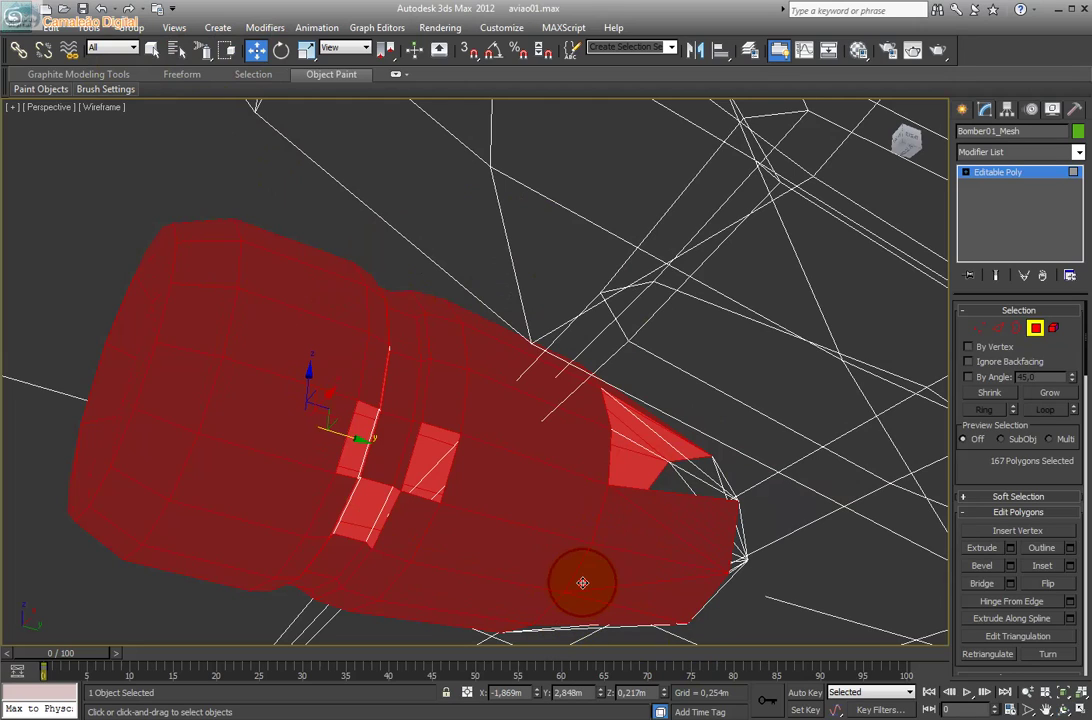
{"action": "left_click", "coordinate": [560, 630], "text": "ctrl"}
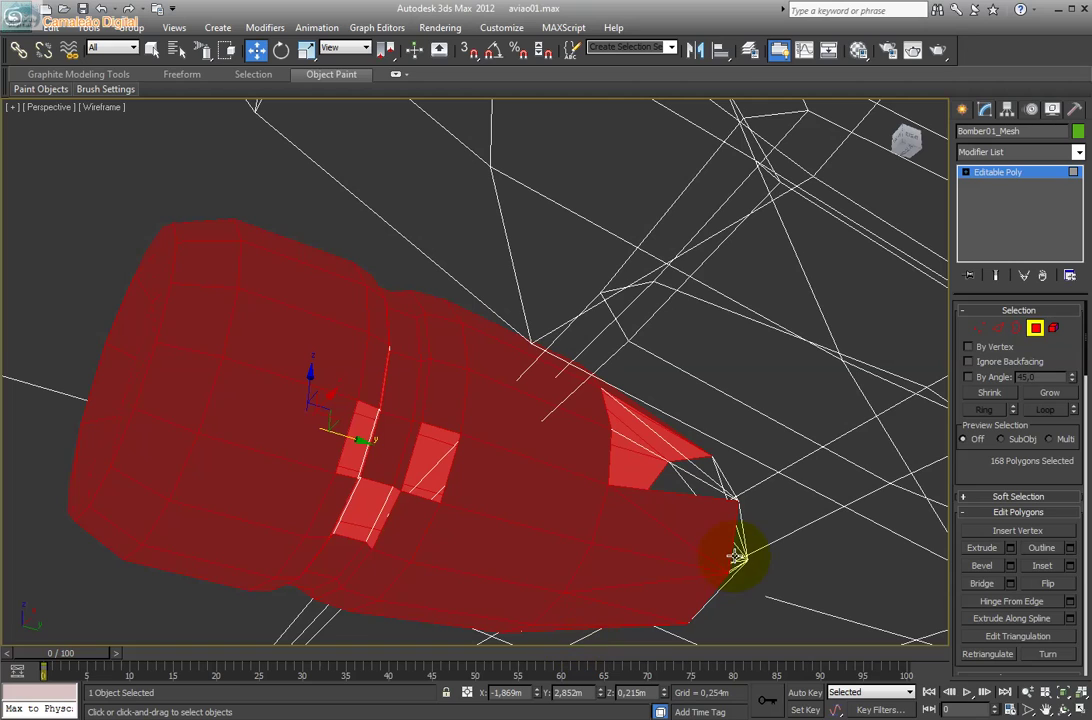
{"action": "left_click", "coordinate": [737, 556], "text": "ctrl"}
{"action": "left_click", "coordinate": [735, 556], "text": "alt"}
{"action": "key", "text": "ctrl+r"}
{"action": "mouse_move", "coordinate": [566, 429]}
{"action": "left_mouse_down"}
{"action": "mouse_move", "coordinate": [476, 443]}
{"action": "mouse_move", "coordinate": [439, 470]}
{"action": "mouse_move", "coordinate": [383, 486]}
{"action": "left_mouse_up"}
Switch the viewport to shaded and add the white strip and nose-tip polygons to the selection.
{"action": "left_click", "coordinate": [102, 107]}
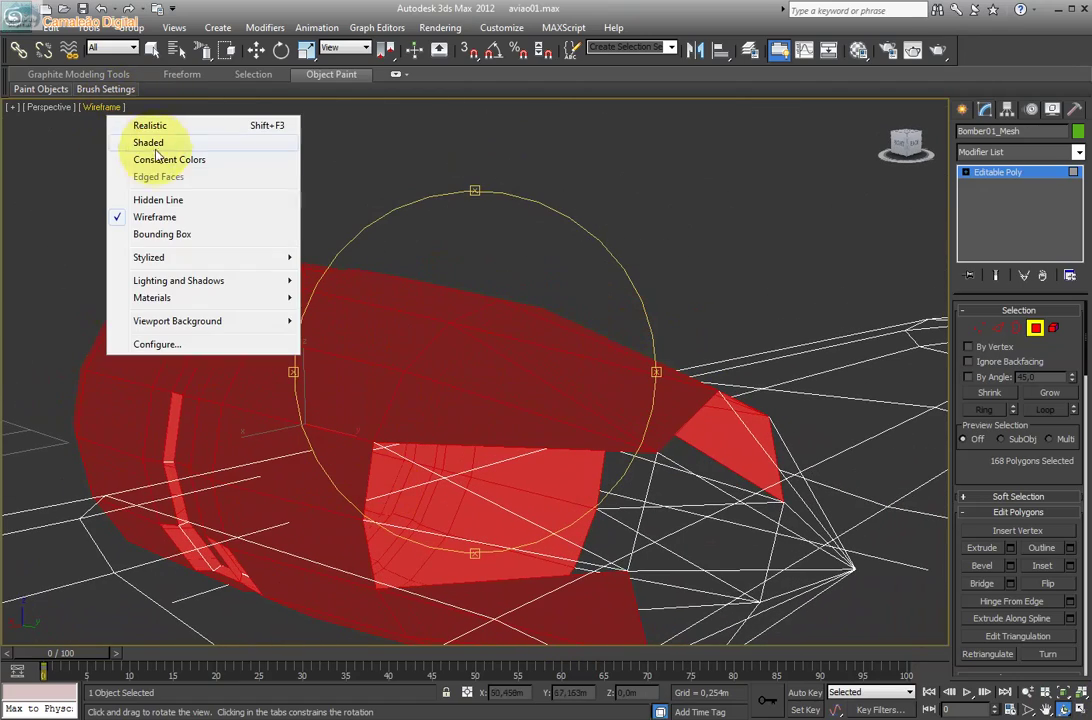
{"action": "left_click", "coordinate": [150, 143]}
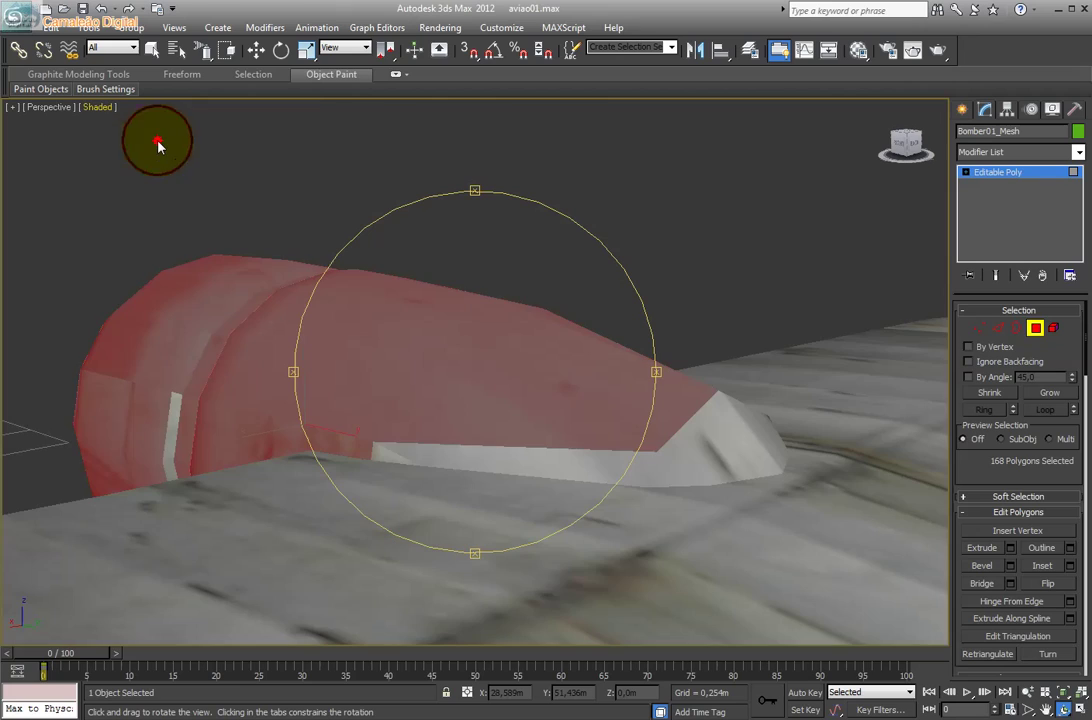
{"action": "left_click", "coordinate": [256, 52]}
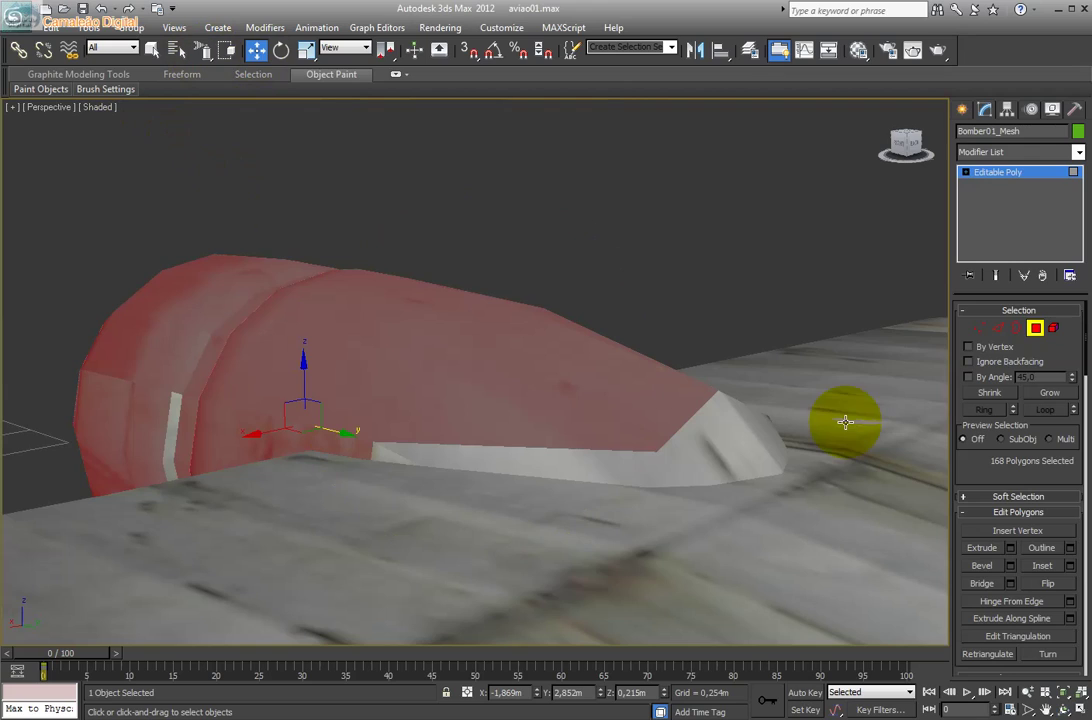
{"action": "left_click", "coordinate": [718, 449], "text": "ctrl"}
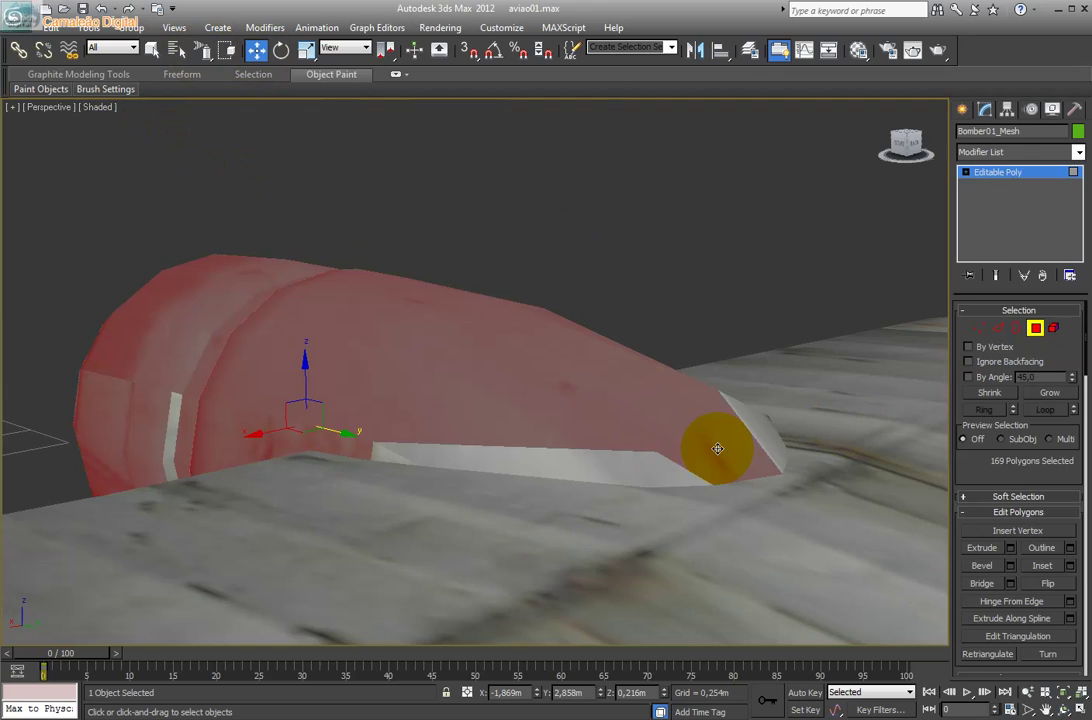
{"action": "left_click", "coordinate": [638, 461], "text": "ctrl"}
{"action": "left_click", "coordinate": [663, 466], "text": "ctrl"}
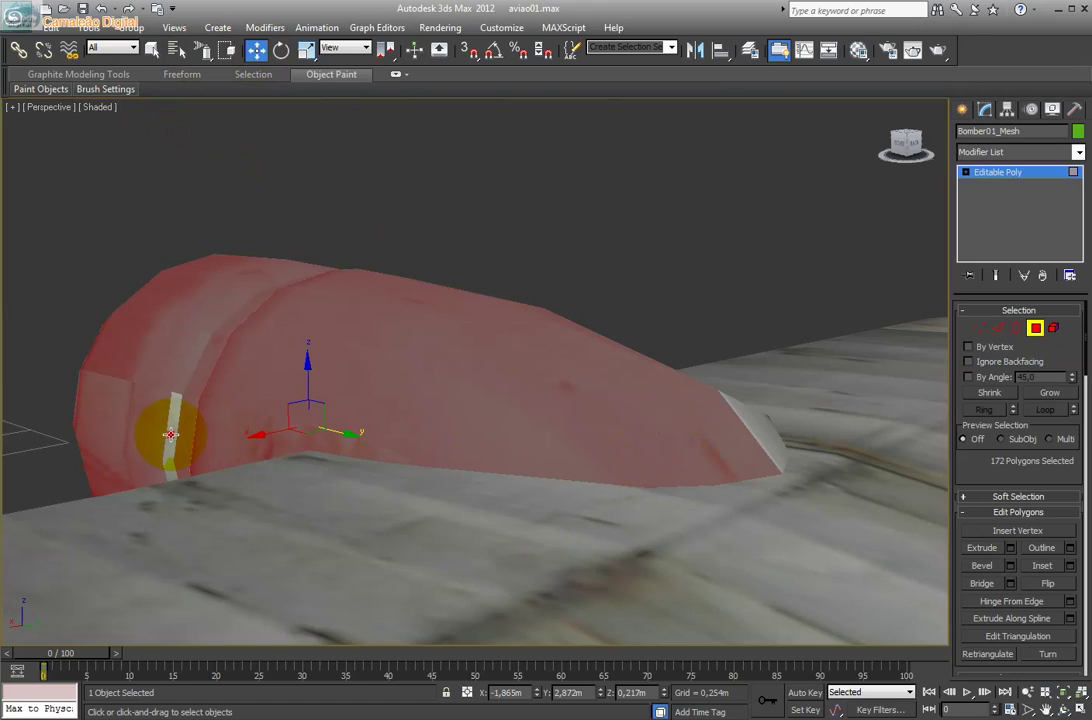
{"action": "left_click", "coordinate": [170, 457], "text": "ctrl"}
{"action": "left_click", "coordinate": [166, 462], "text": "ctrl"}
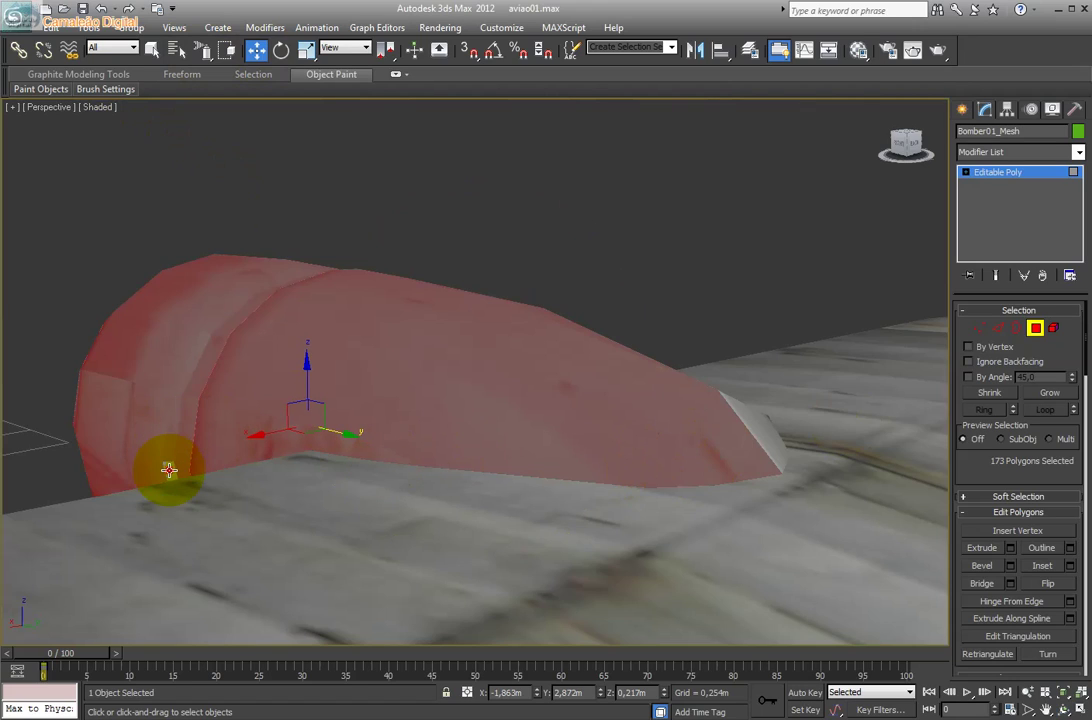
{"action": "left_click", "coordinate": [762, 428], "text": "ctrl"}
Add the remaining pale nacelle faces for 179 polygons and restore the four-view layout.
{"action": "left_click", "coordinate": [1063, 709]}
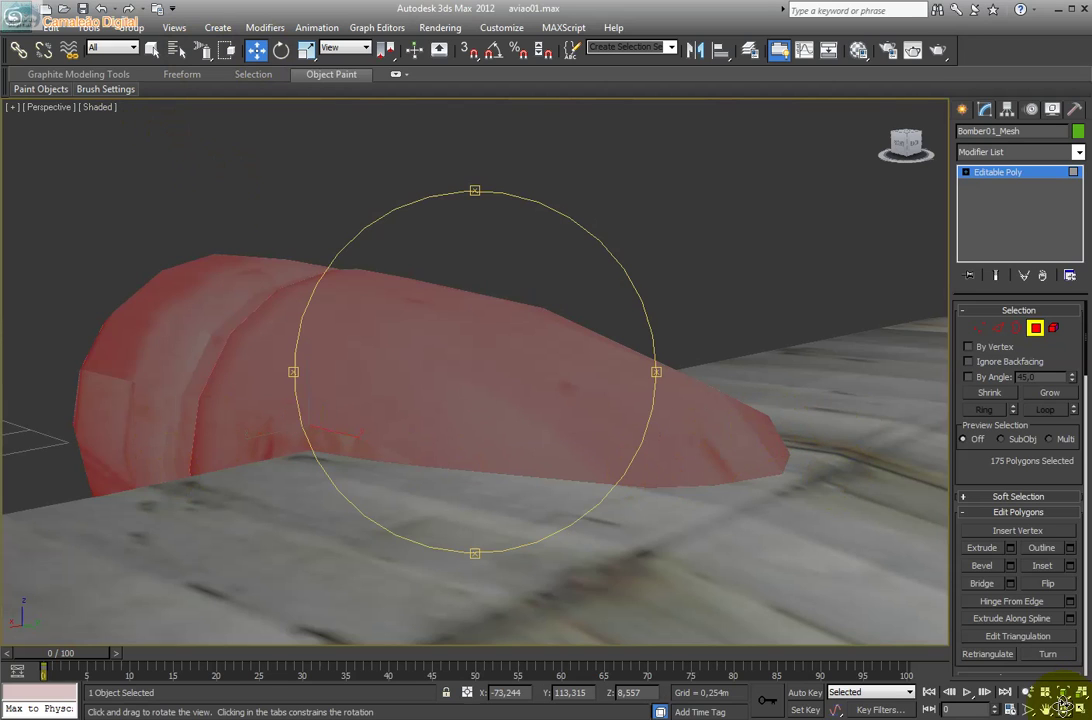
{"action": "mouse_move", "coordinate": [665, 390]}
{"action": "left_mouse_down"}
{"action": "mouse_move", "coordinate": [505, 392]}
{"action": "mouse_move", "coordinate": [500, 405]}
{"action": "mouse_move", "coordinate": [434, 353]}
{"action": "mouse_move", "coordinate": [380, 334]}
{"action": "mouse_move", "coordinate": [619, 363]}
{"action": "mouse_move", "coordinate": [773, 312]}
{"action": "mouse_move", "coordinate": [651, 193]}
{"action": "left_mouse_up"}
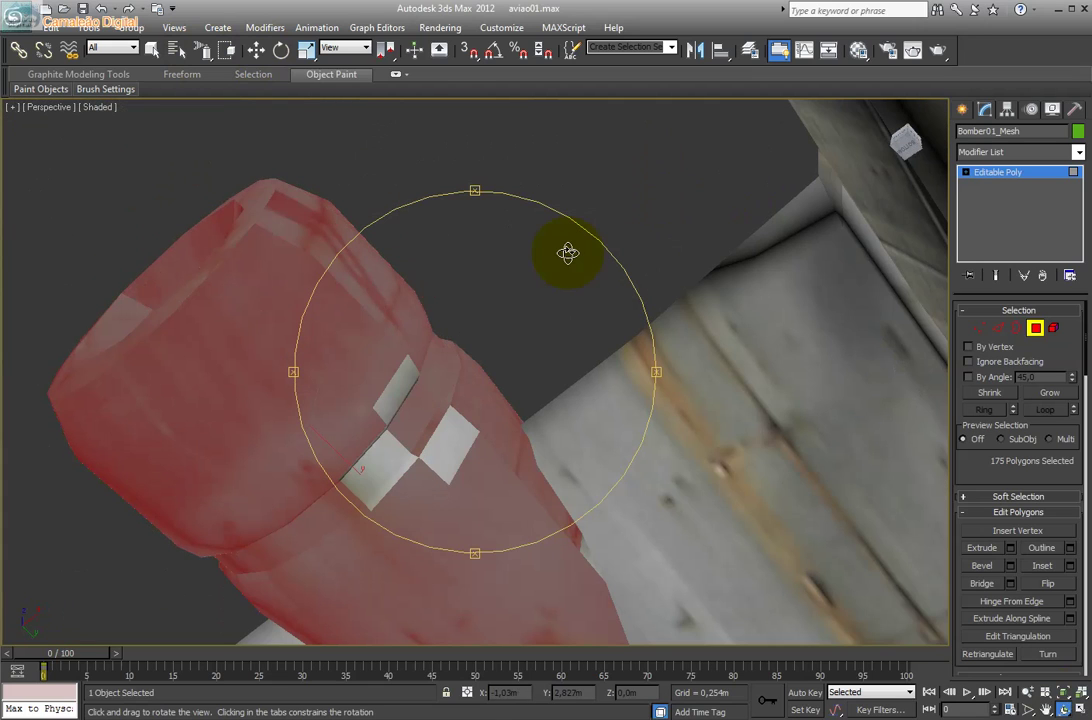
{"action": "left_click", "coordinate": [256, 48]}
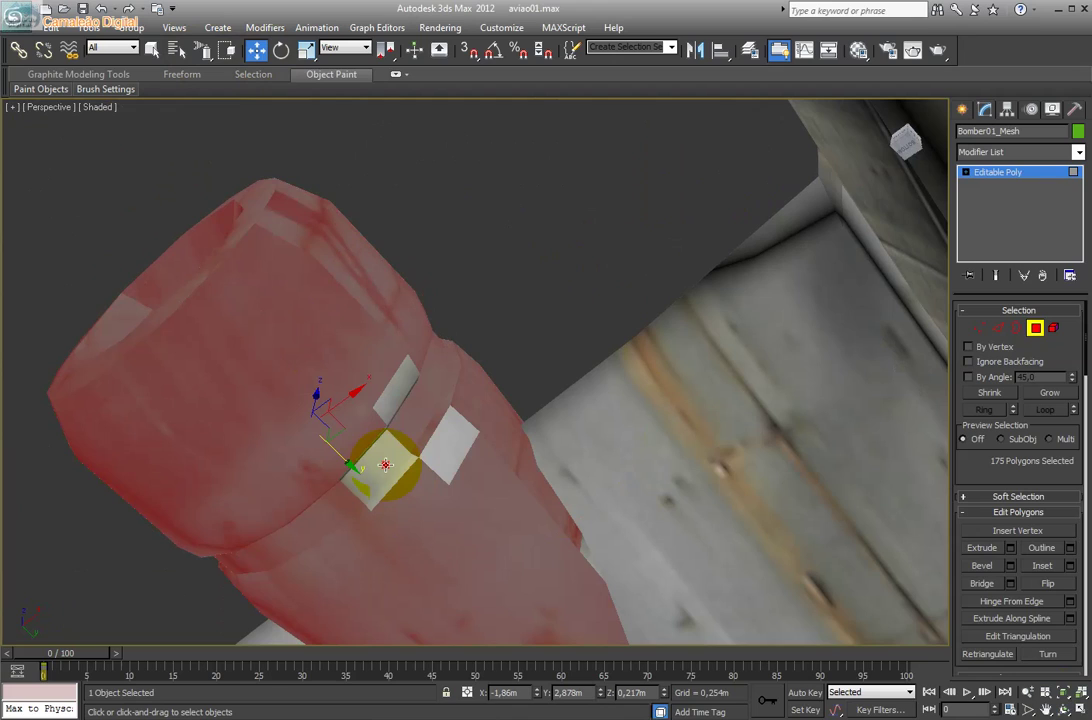
{"action": "left_click", "coordinate": [390, 463], "text": "ctrl"}
{"action": "left_click", "coordinate": [462, 456], "text": "ctrl"}
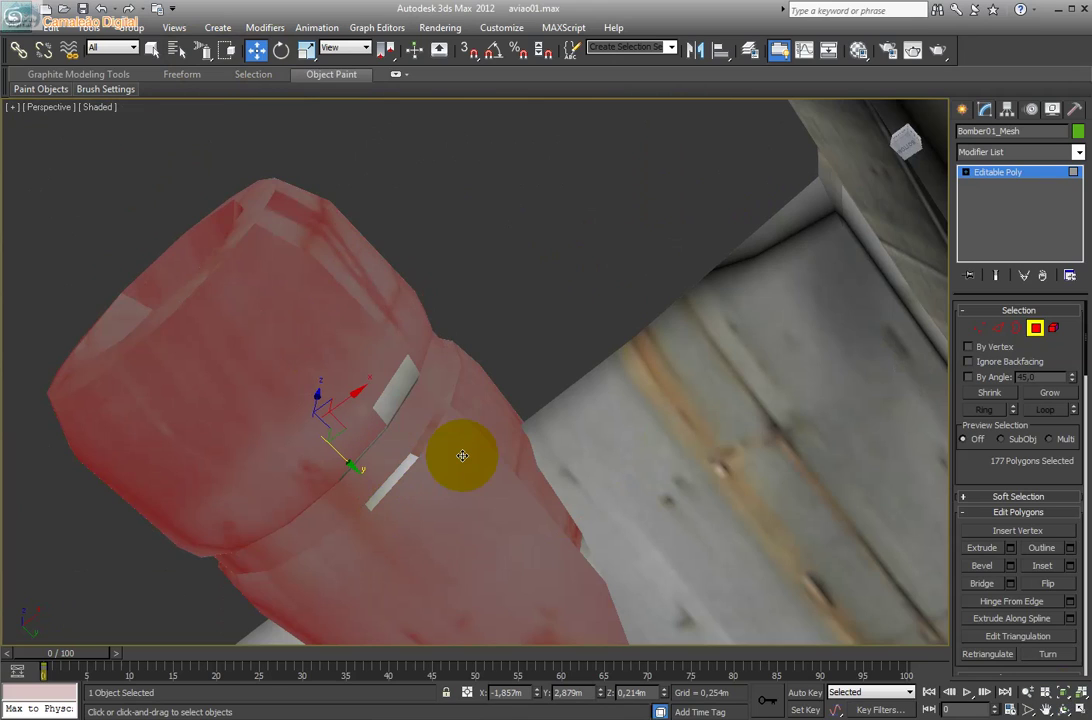
{"action": "left_click", "coordinate": [405, 412], "text": "ctrl"}
{"action": "left_click", "coordinate": [401, 471], "text": "ctrl"}
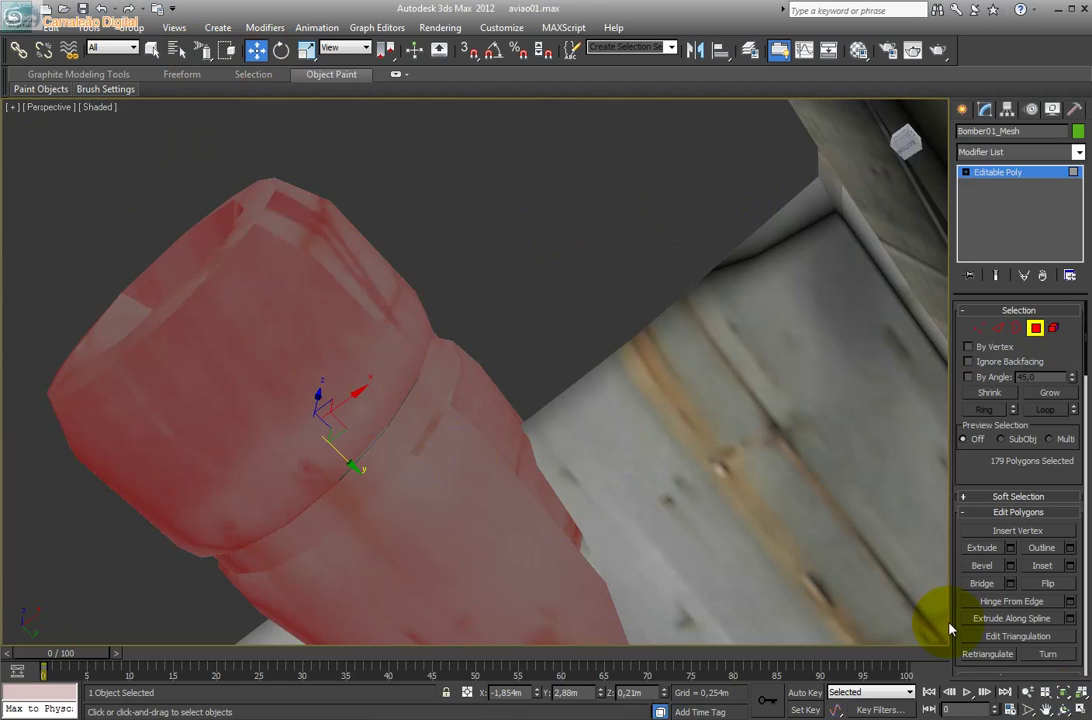
{"action": "left_click", "coordinate": [1081, 707]}
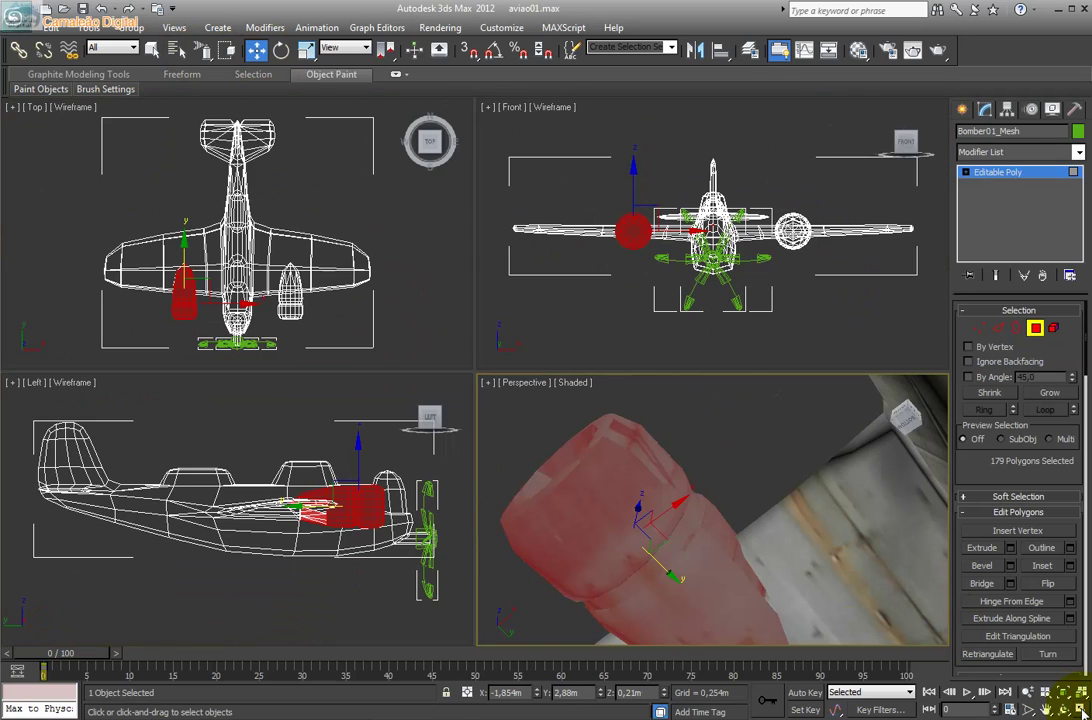
Zoom to the selected polygons, orbit and pan close on the red nacelle, and maximize Perspective.
{"action": "left_click", "coordinate": [1081, 692]}
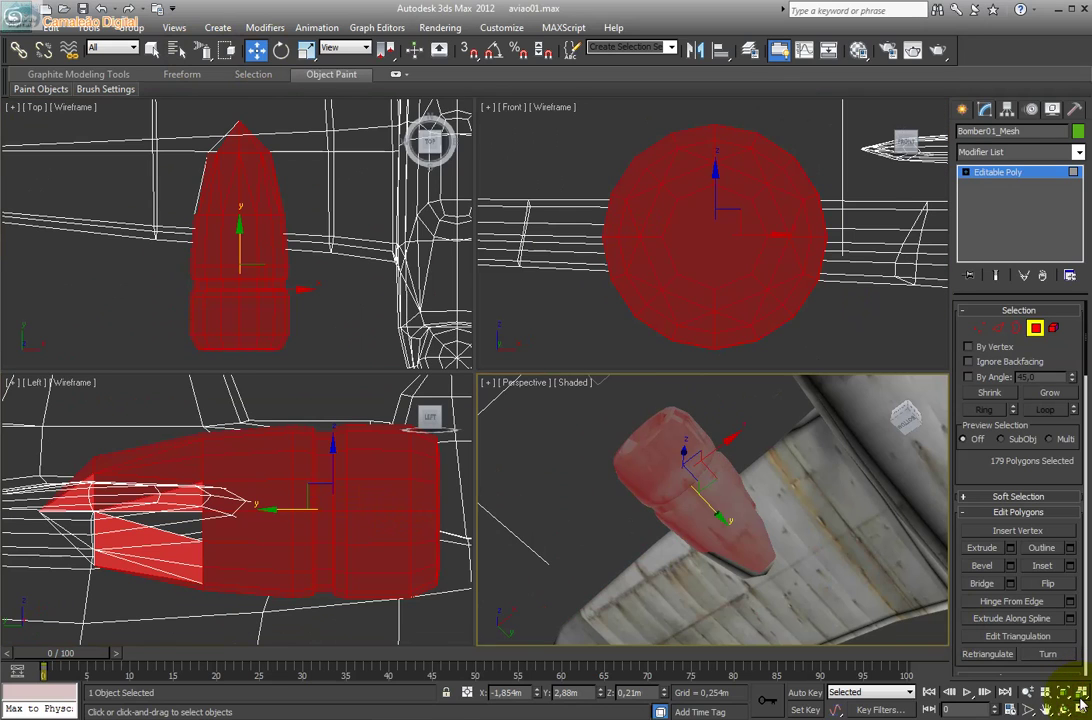
{"action": "key", "text": "ctrl+r"}
{"action": "mouse_move", "coordinate": [707, 478]}
{"action": "left_mouse_down"}
{"action": "mouse_move", "coordinate": [711, 512]}
{"action": "mouse_move", "coordinate": [917, 637]}
{"action": "mouse_move", "coordinate": [768, 597]}
{"action": "mouse_move", "coordinate": [974, 626]}
{"action": "mouse_move", "coordinate": [838, 621]}
{"action": "mouse_move", "coordinate": [1053, 597]}
{"action": "mouse_move", "coordinate": [676, 503]}
{"action": "mouse_move", "coordinate": [556, 263]}
{"action": "mouse_move", "coordinate": [764, 442]}
{"action": "left_mouse_up"}
{"action": "scroll", "coordinate": [678, 505], "scroll_direction": "up", "scroll_amount": 5}
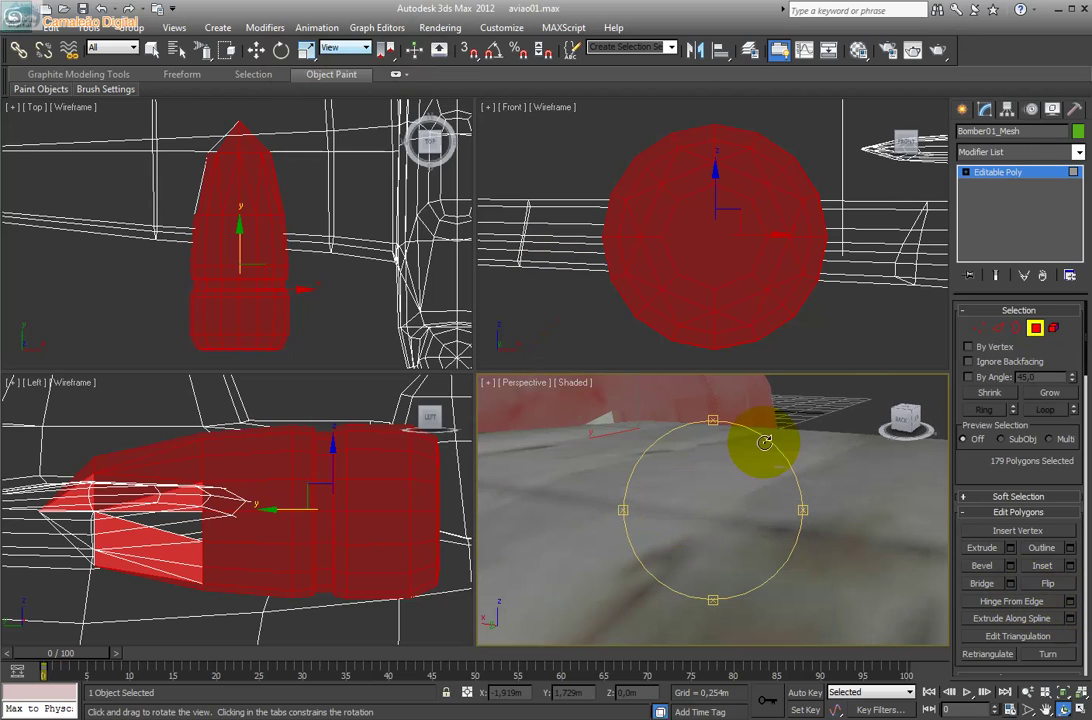
{"action": "left_click", "coordinate": [1029, 699]}
{"action": "left_click", "coordinate": [1047, 710]}
{"action": "mouse_move", "coordinate": [760, 497]}
{"action": "left_mouse_down"}
{"action": "mouse_move", "coordinate": [860, 522]}
{"action": "mouse_move", "coordinate": [841, 524]}
{"action": "left_mouse_up"}
{"action": "left_click", "coordinate": [1081, 708]}
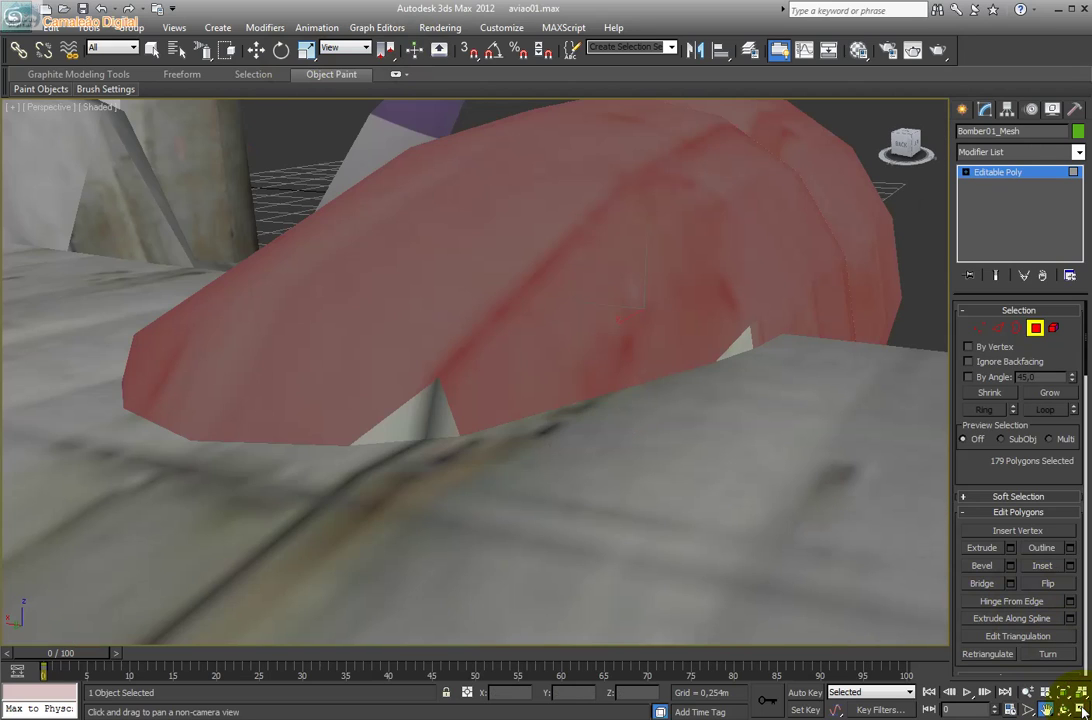
Add the grey triangle and one other missed face, then orbit to check the nacelle tip.
{"action": "left_click", "coordinate": [257, 49]}
{"action": "left_click", "coordinate": [436, 429], "text": "ctrl"}
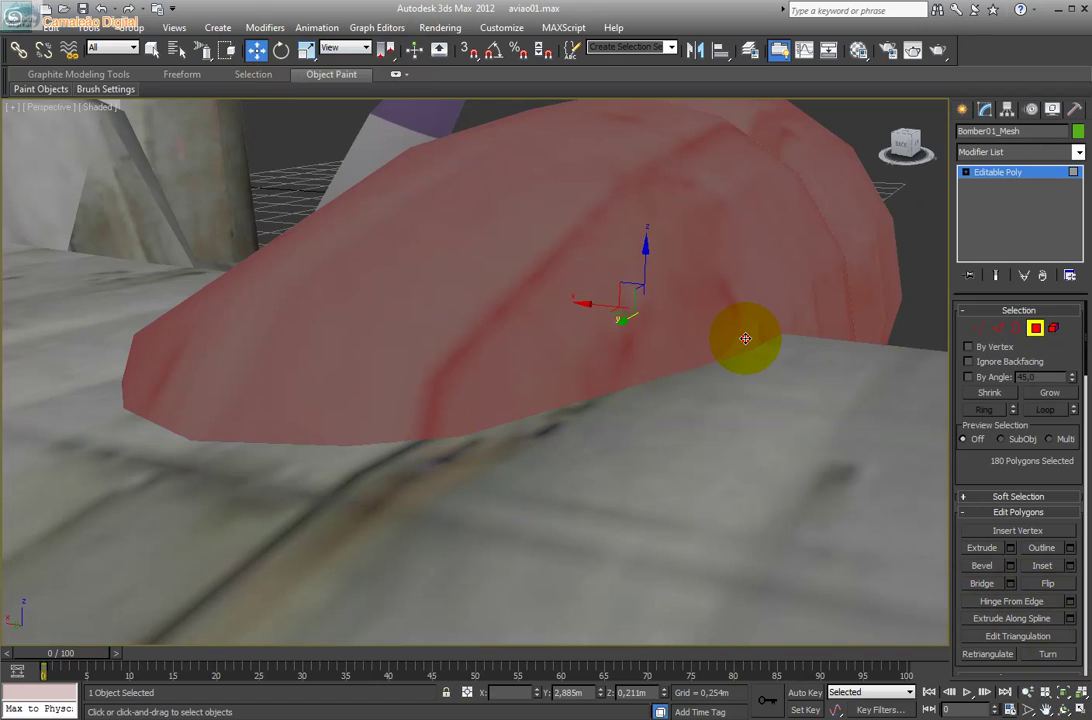
{"action": "left_click", "coordinate": [745, 339], "text": "ctrl"}
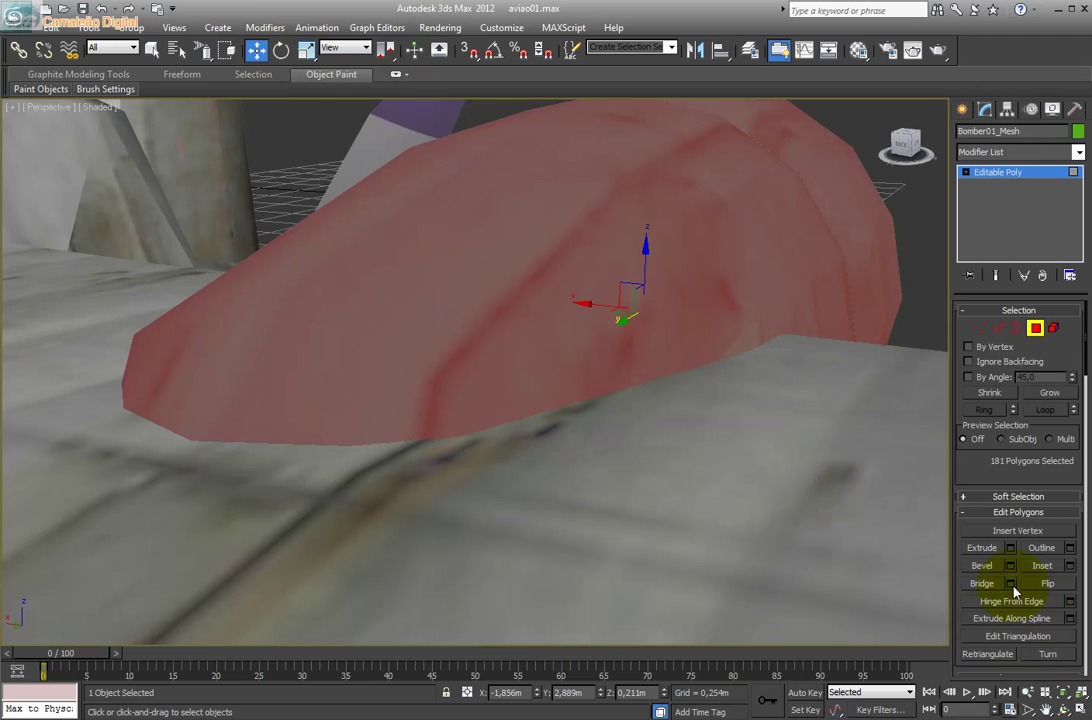
{"action": "left_click", "coordinate": [1063, 709]}
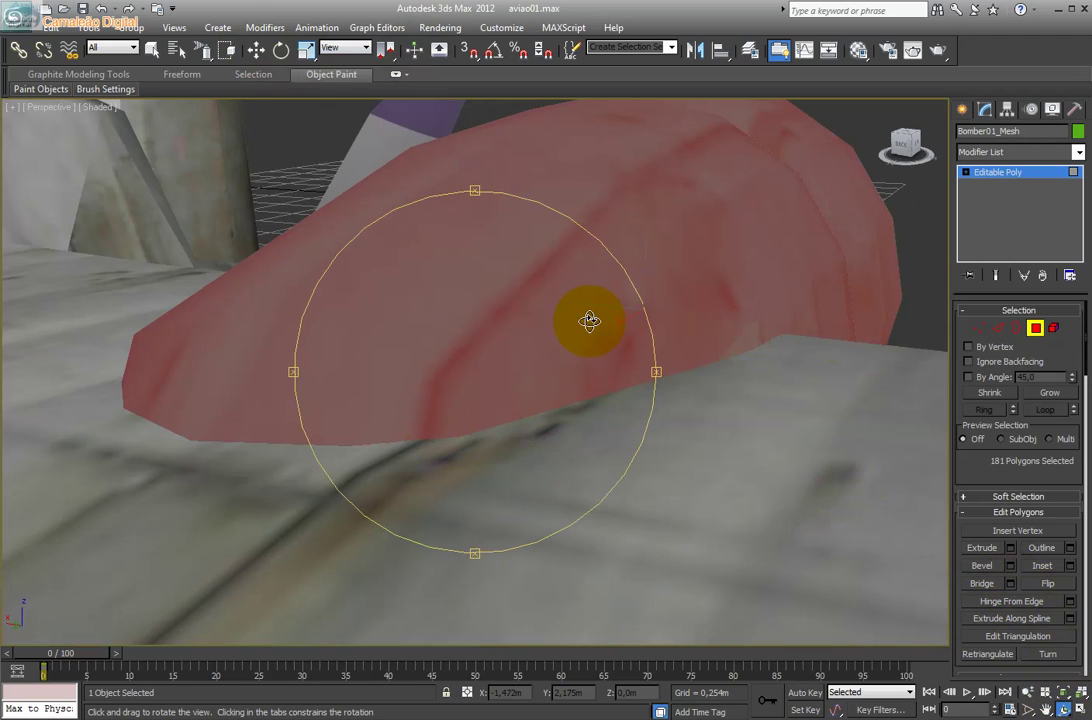
{"action": "left_click_drag", "start_coordinate": [590, 320], "coordinate": [295, 378]}
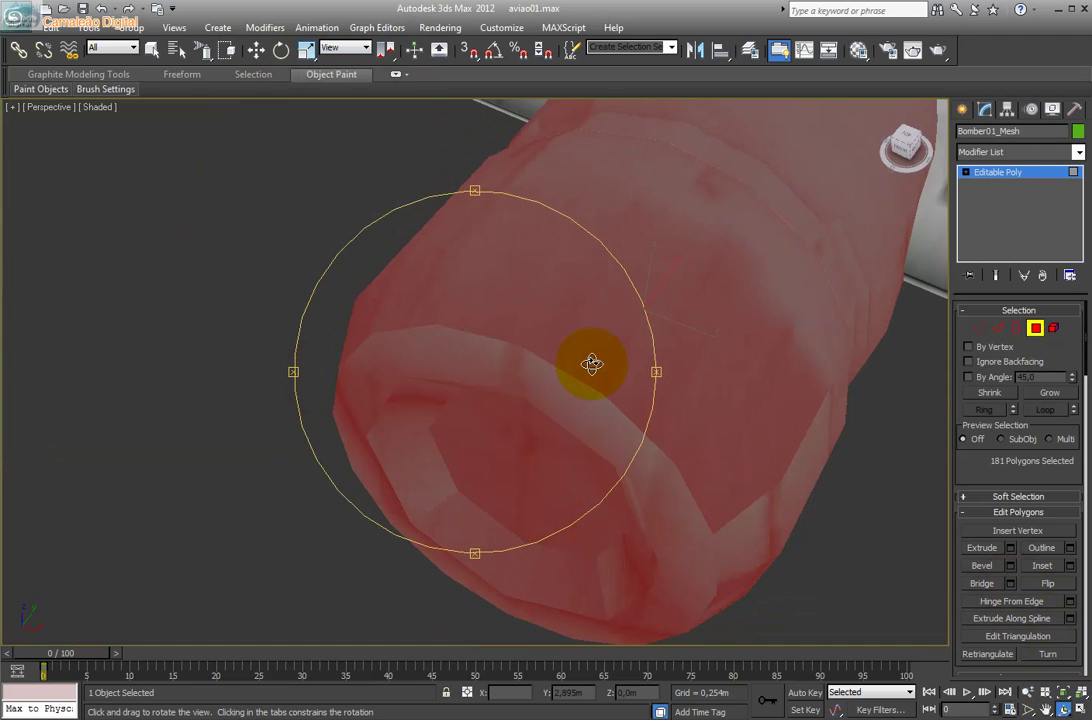
{"action": "left_click_drag", "start_coordinate": [592, 363], "coordinate": [571, 347]}
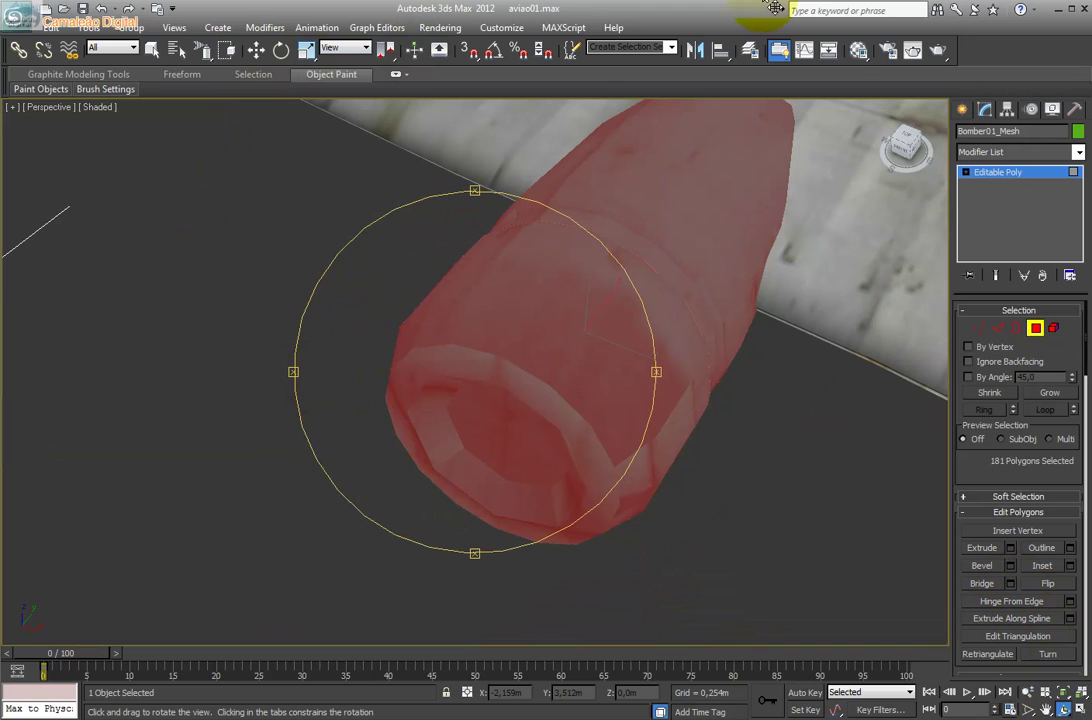
Open the Material Editor beside the view and assign Material #2 to the nacelle polygons.
{"action": "left_click", "coordinate": [858, 55]}
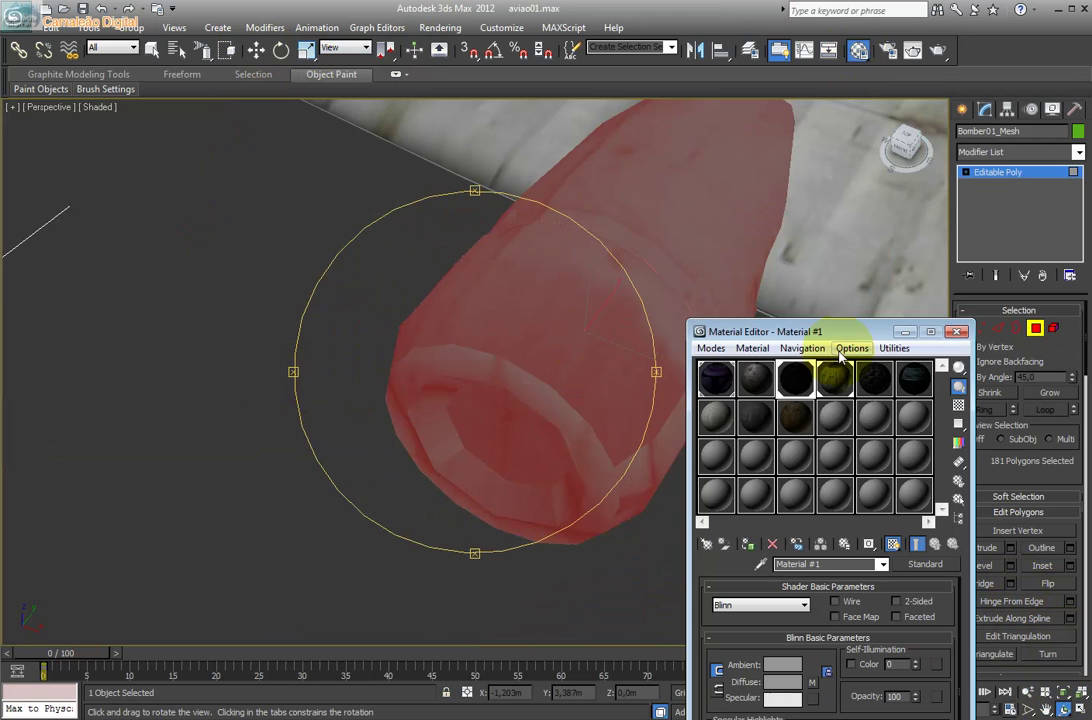
{"action": "mouse_move", "coordinate": [830, 315]}
{"action": "left_mouse_down"}
{"action": "mouse_move", "coordinate": [665, 318]}
{"action": "mouse_move", "coordinate": [241, 219]}
{"action": "left_mouse_up"}
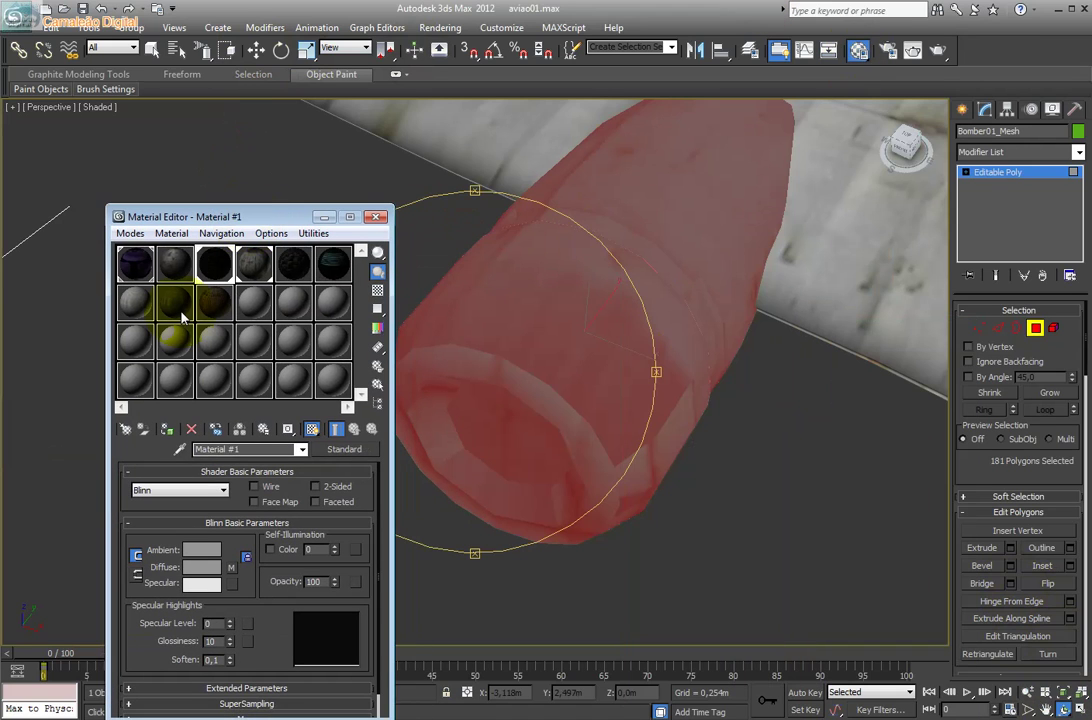
{"action": "left_click", "coordinate": [176, 302]}
{"action": "left_click", "coordinate": [228, 446]}
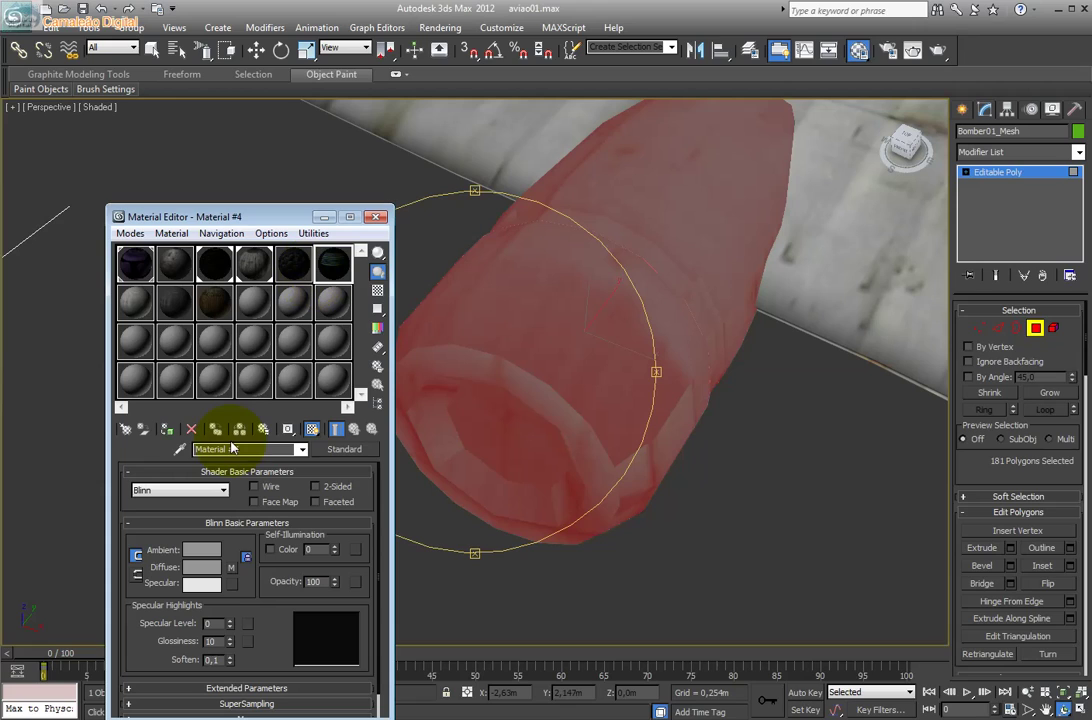
{"action": "left_click", "coordinate": [167, 429]}
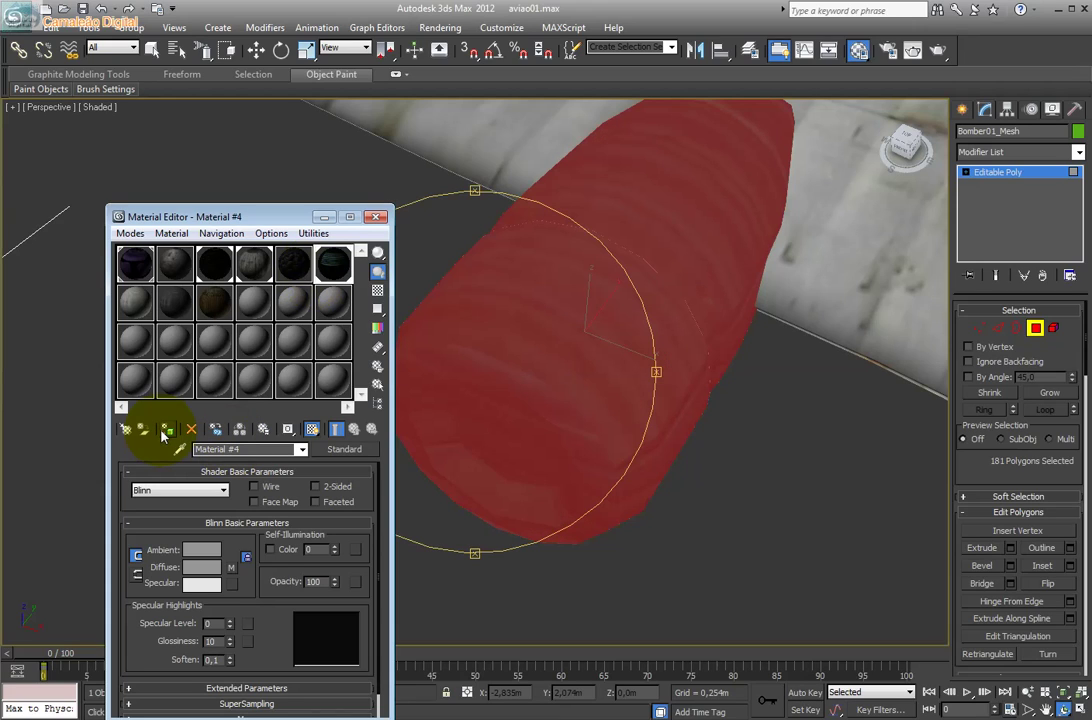
{"action": "left_click", "coordinate": [247, 262]}
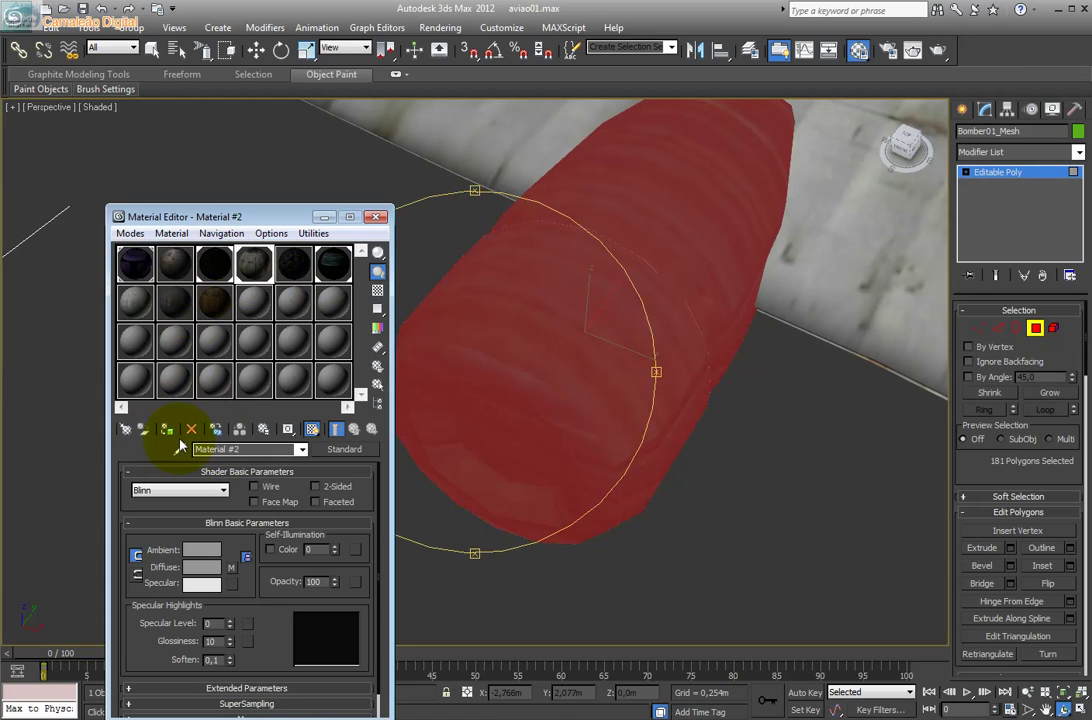
{"action": "left_click", "coordinate": [167, 429]}
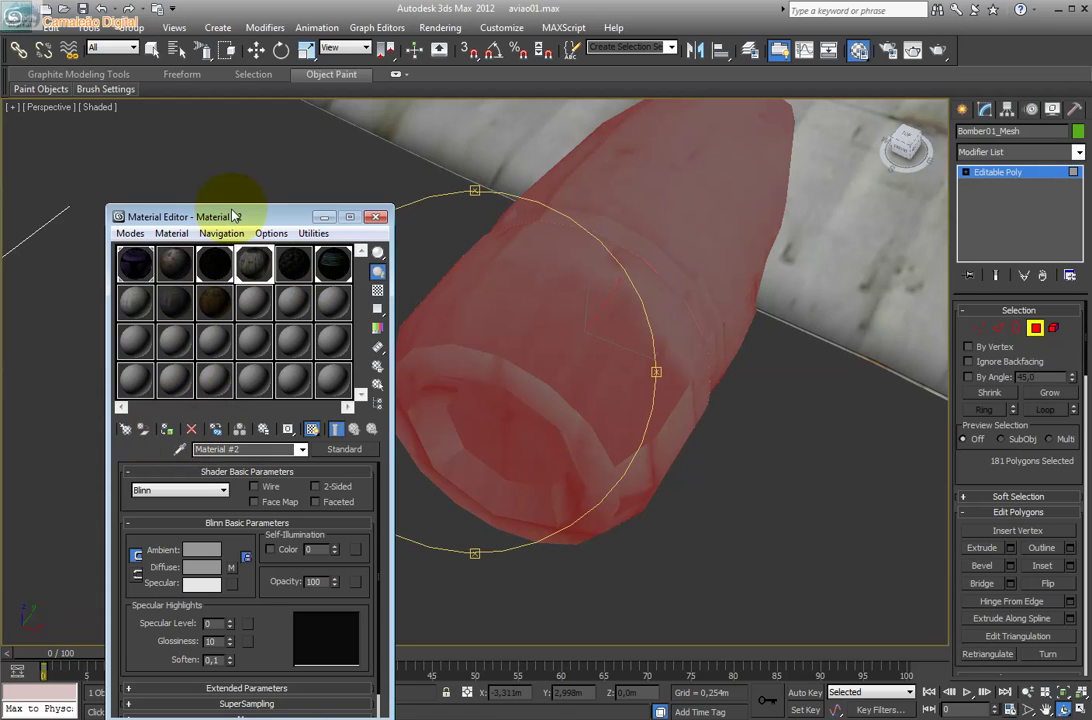
{"action": "left_click_drag", "start_coordinate": [240, 216], "coordinate": [70, 207]}
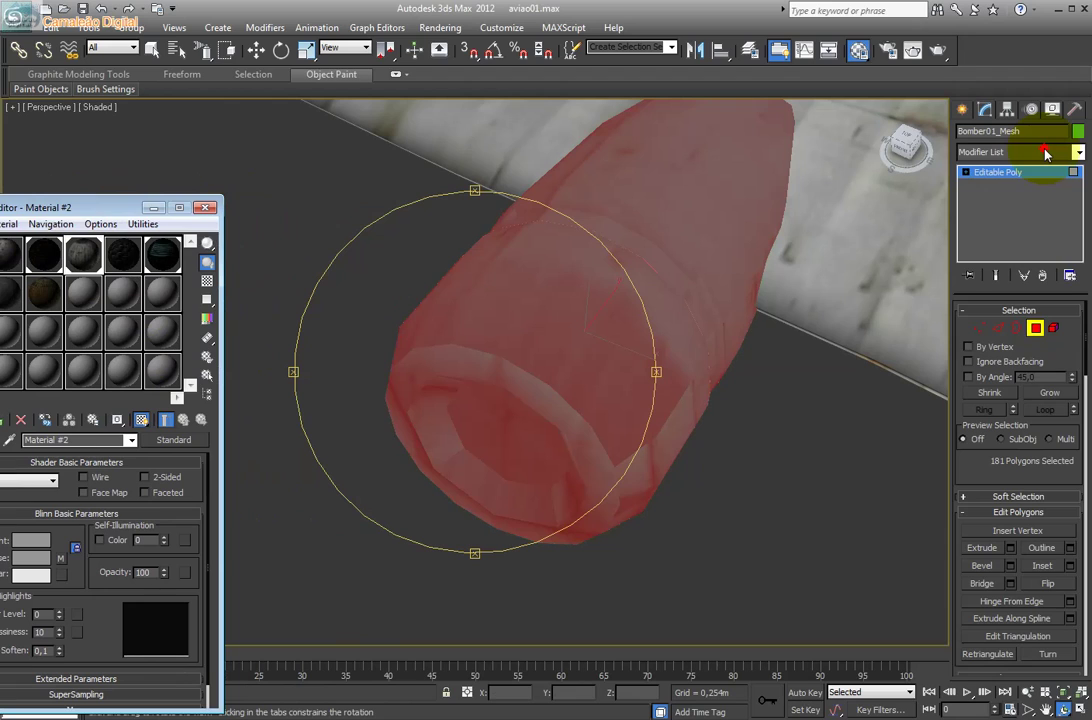
Add a UVW Map modifier to the nacelle polygons, trying the projections and keeping Planar.
{"action": "left_click", "coordinate": [1078, 152]}
{"action": "scroll", "coordinate": [1020, 420], "scroll_direction": "down", "scroll_amount": 10}
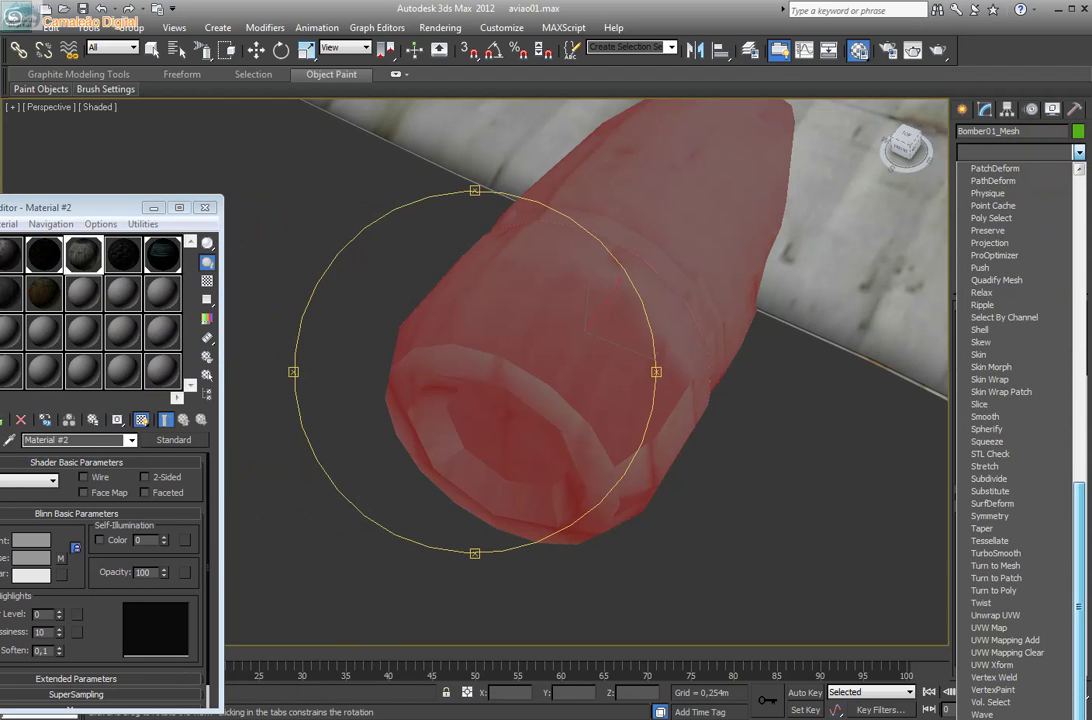
{"action": "left_click", "coordinate": [1040, 627]}
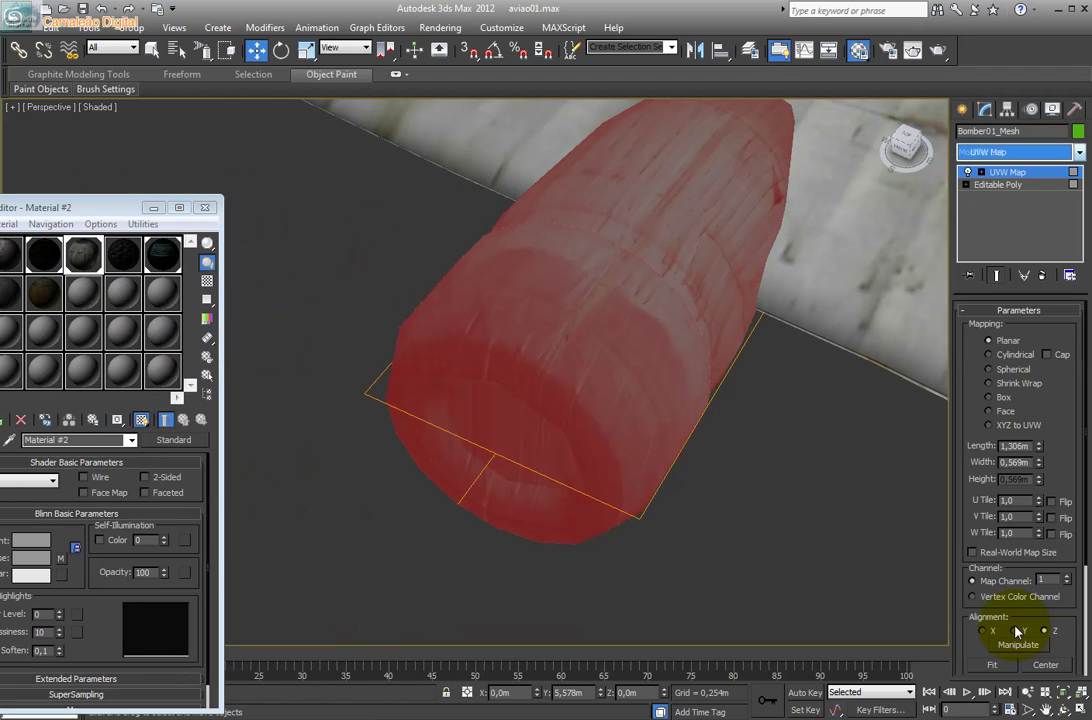
{"action": "left_click", "coordinate": [1000, 398]}
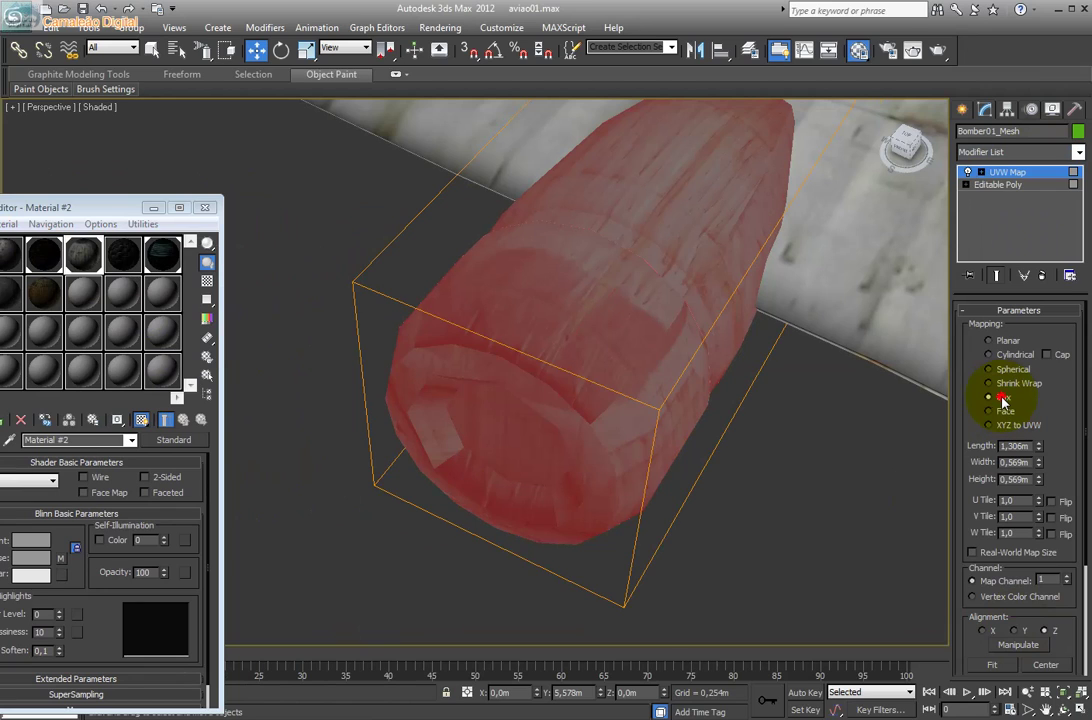
{"action": "left_click", "coordinate": [1003, 412]}
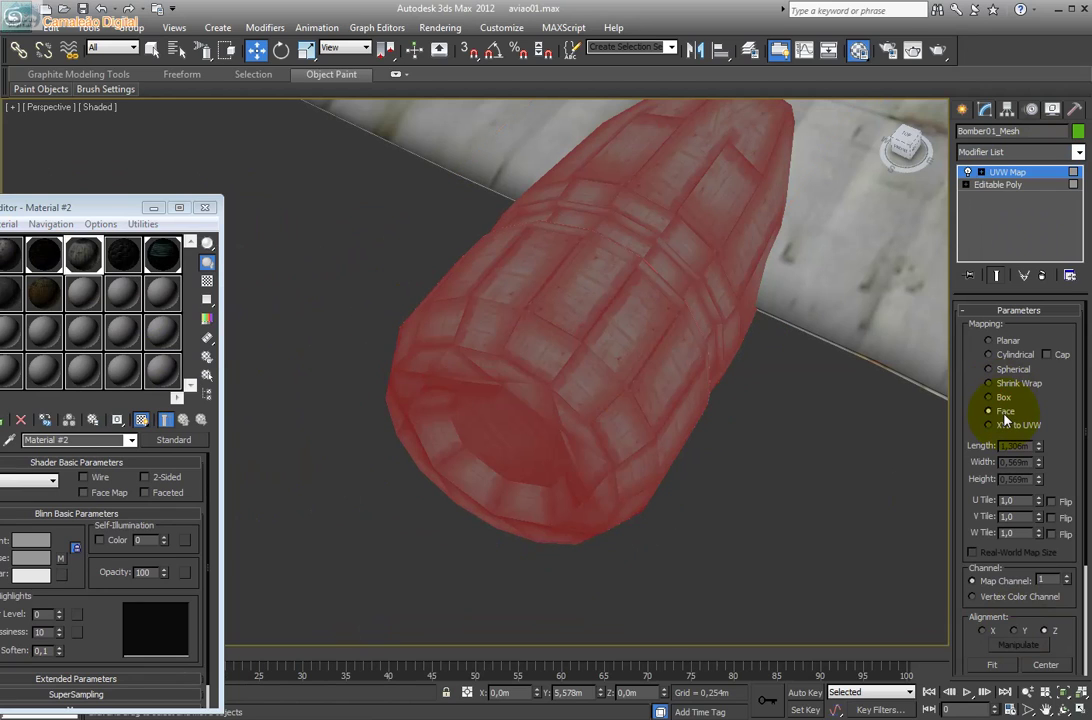
{"action": "left_click", "coordinate": [1004, 384]}
{"action": "left_click", "coordinate": [990, 369]}
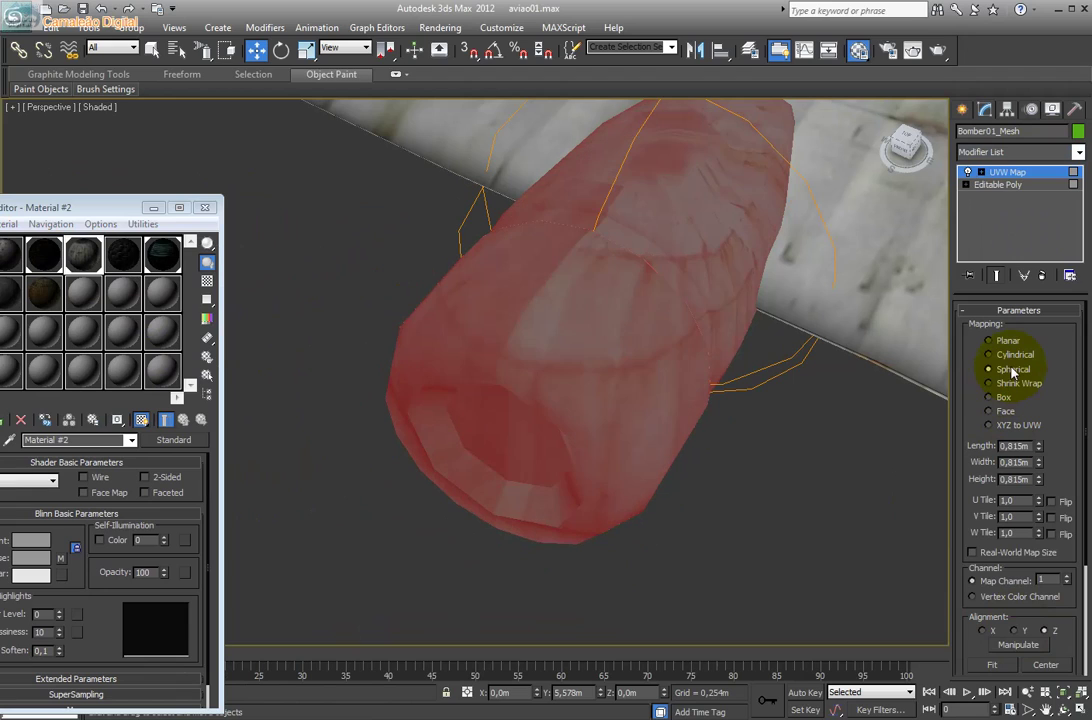
{"action": "left_click", "coordinate": [1012, 355]}
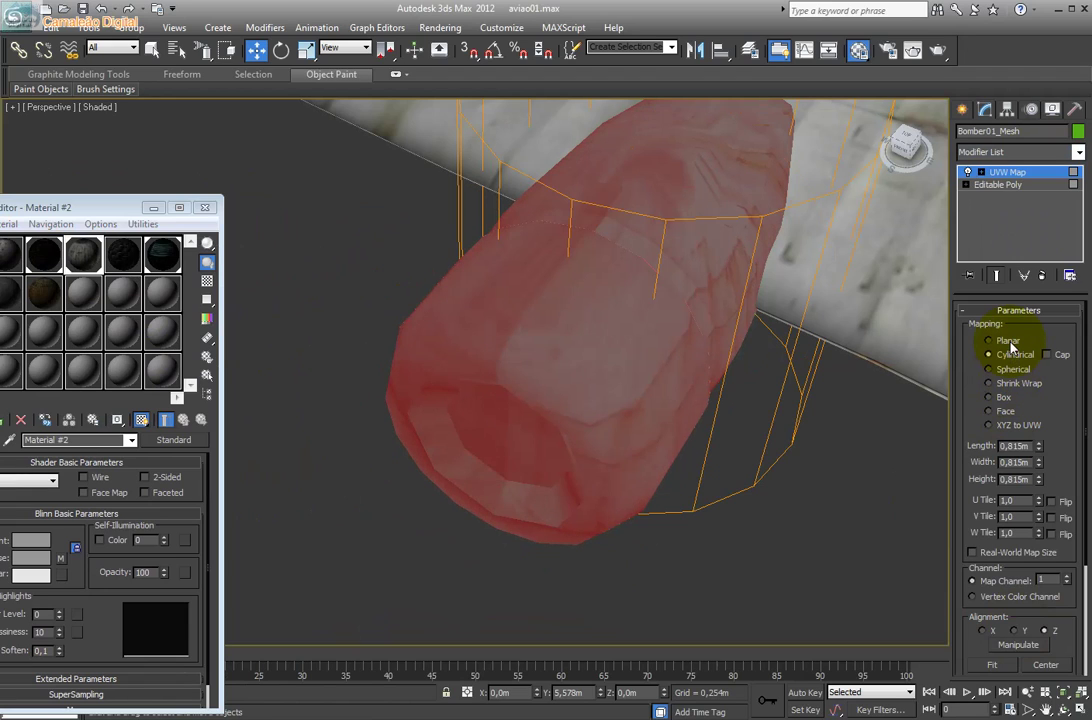
{"action": "left_click", "coordinate": [1008, 341]}
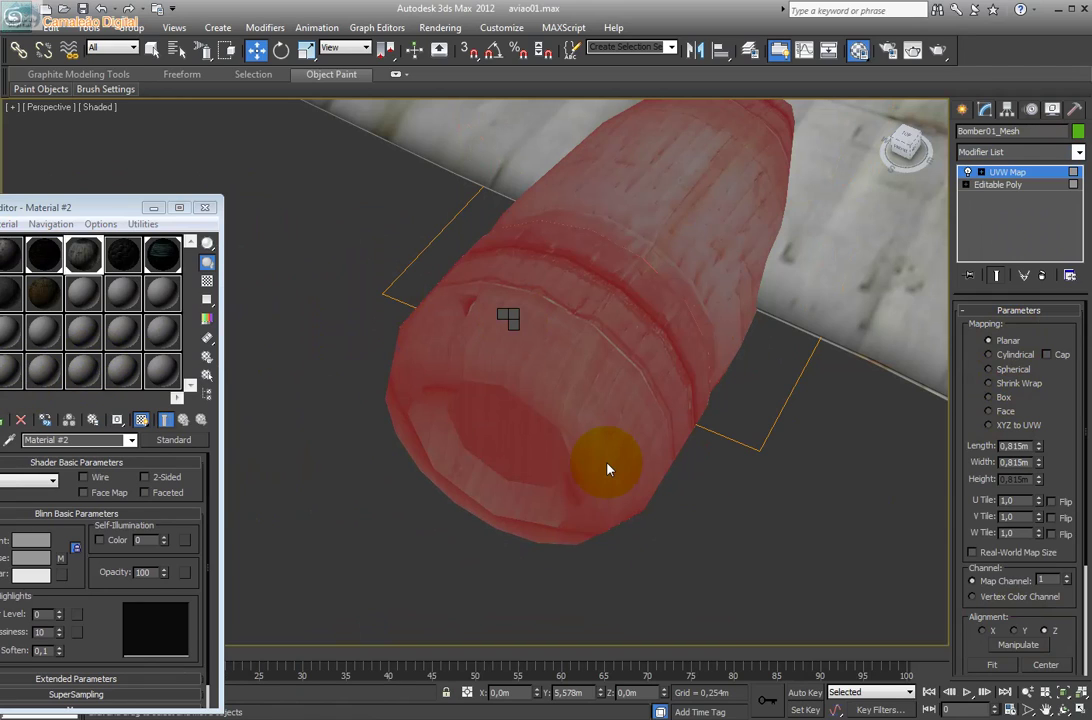
Leave polygon editing and deselect the bomber to view the mapped texture.
{"action": "key", "text": "ctrl+z"}
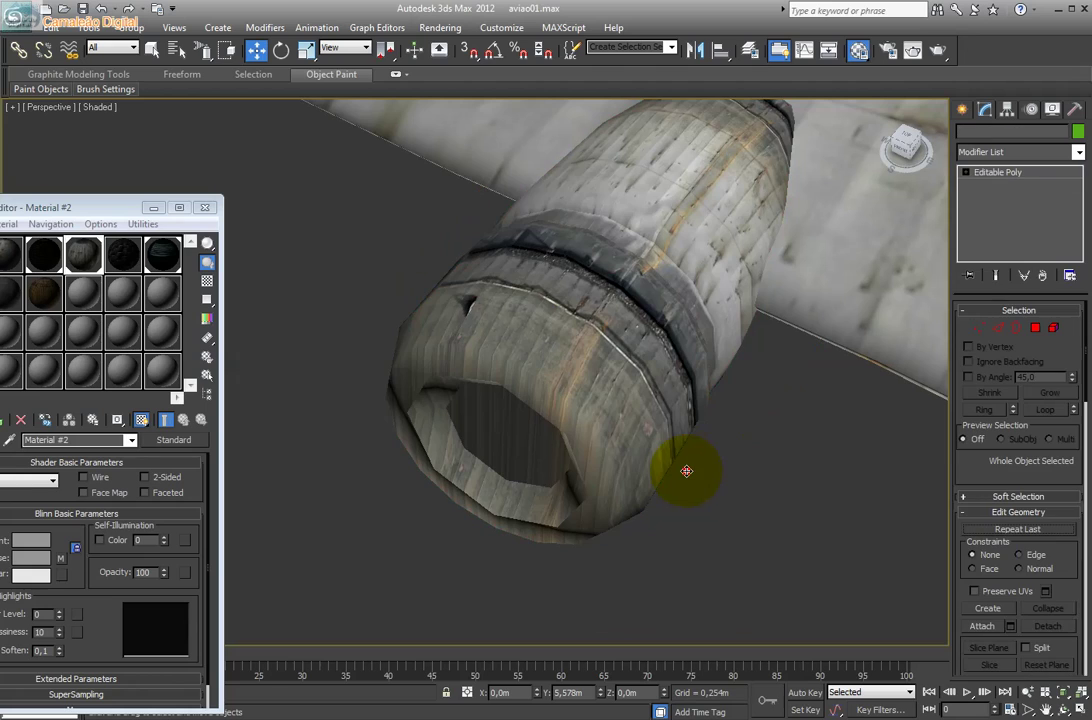
{"action": "left_click", "coordinate": [713, 481]}
{"action": "scroll", "coordinate": [713, 481], "scroll_direction": "down", "scroll_amount": 3}
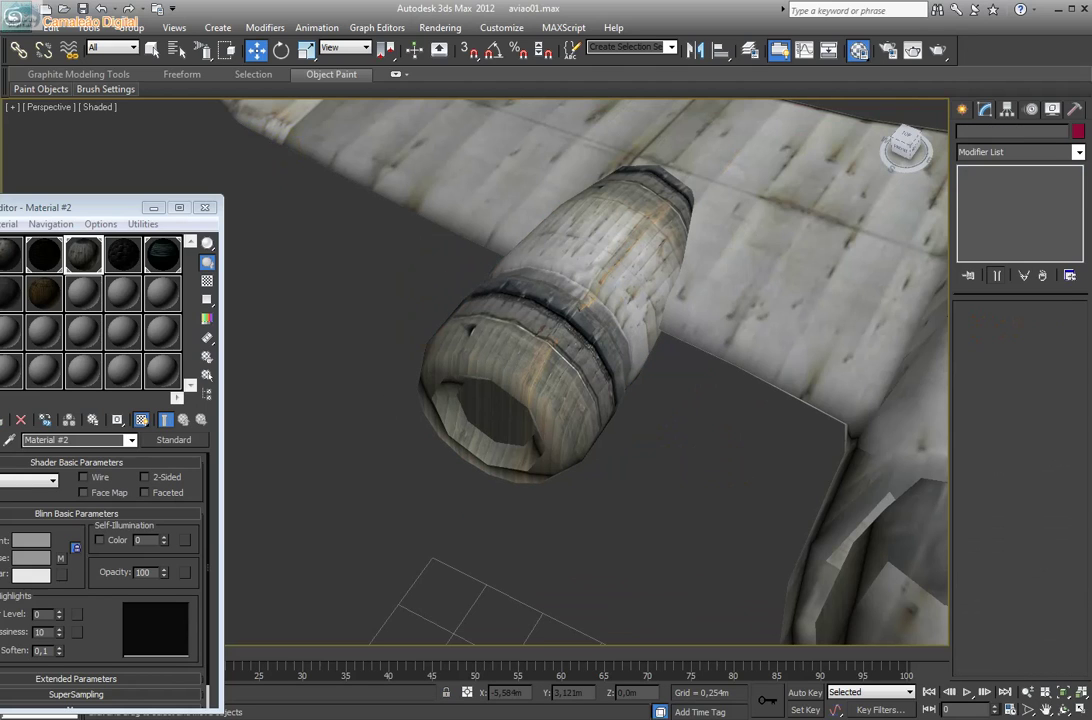
Switch the perspective viewport from Shaded to Wireframe to reveal the bomber's nacelle mesh lines.
{"action": "left_click", "coordinate": [90, 108]}
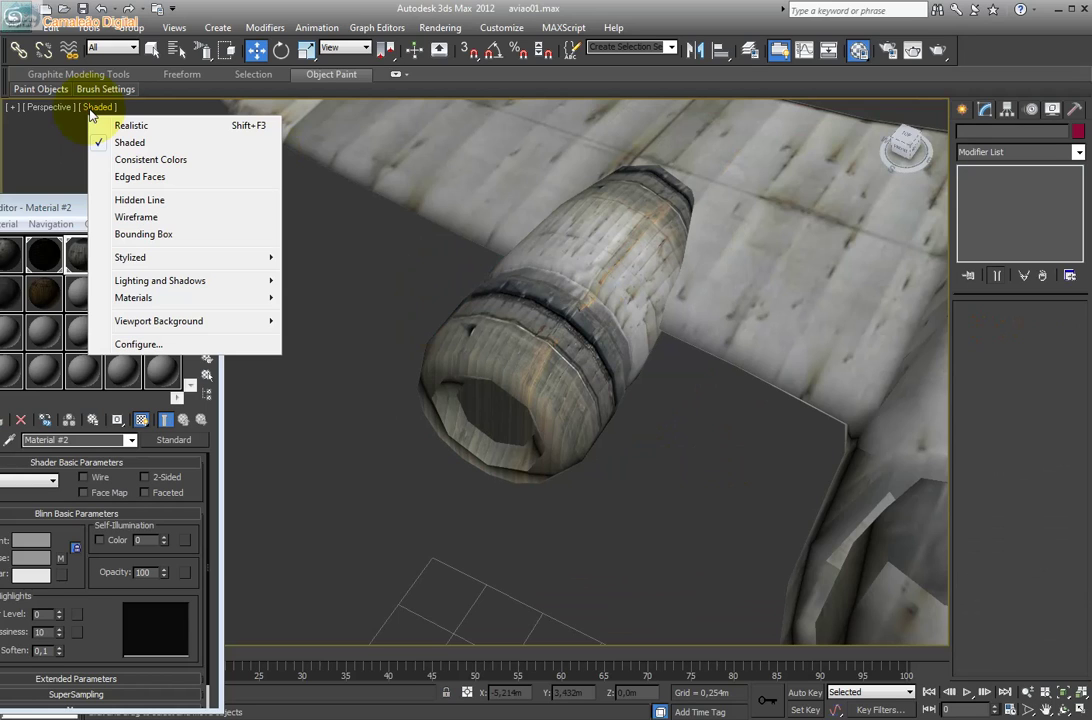
{"action": "left_click", "coordinate": [100, 217]}
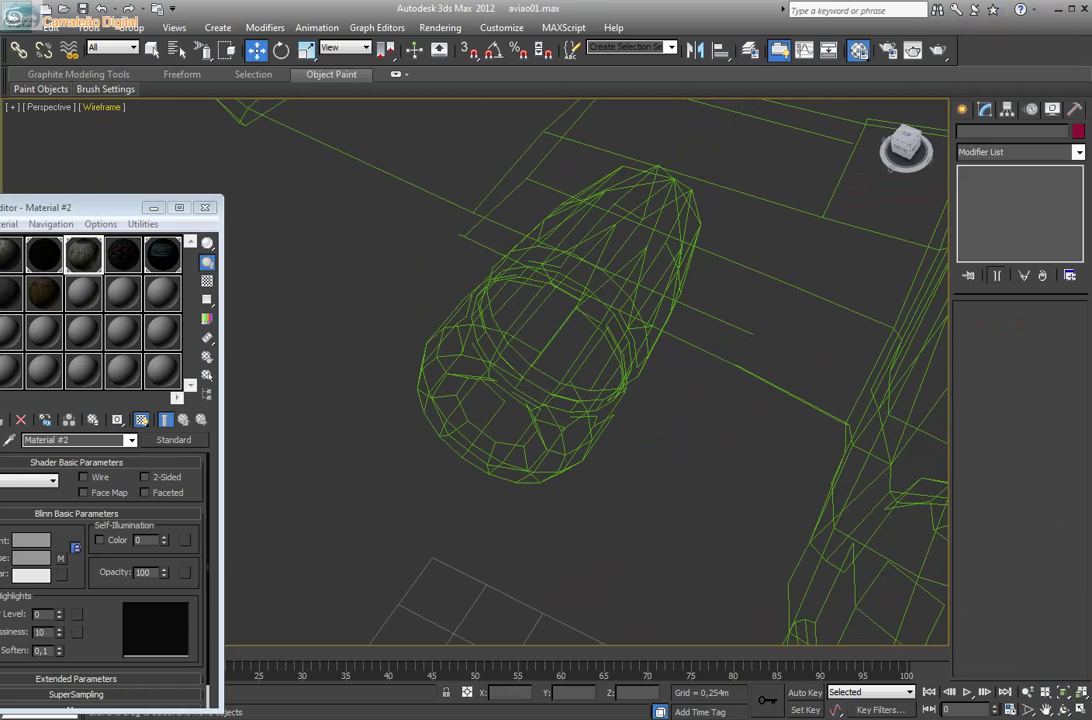